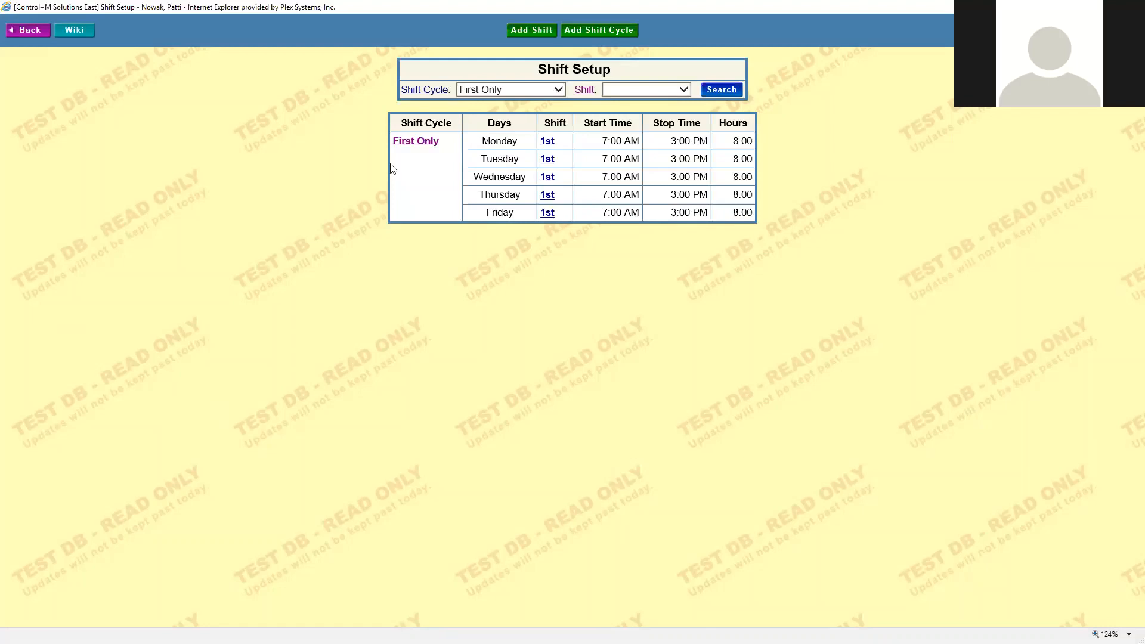
Step: Open the details of the 1st shift and the First Only shift cycle to review their times and assigned days
{"action": "left_click", "coordinate": [546, 147]}
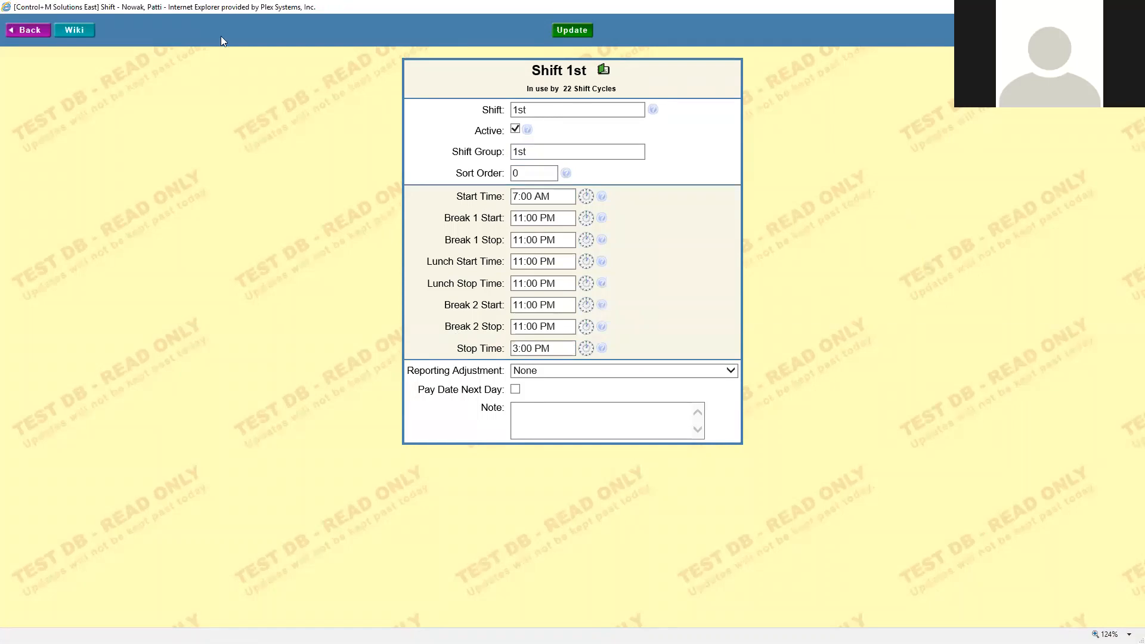
{"action": "left_click", "coordinate": [35, 34]}
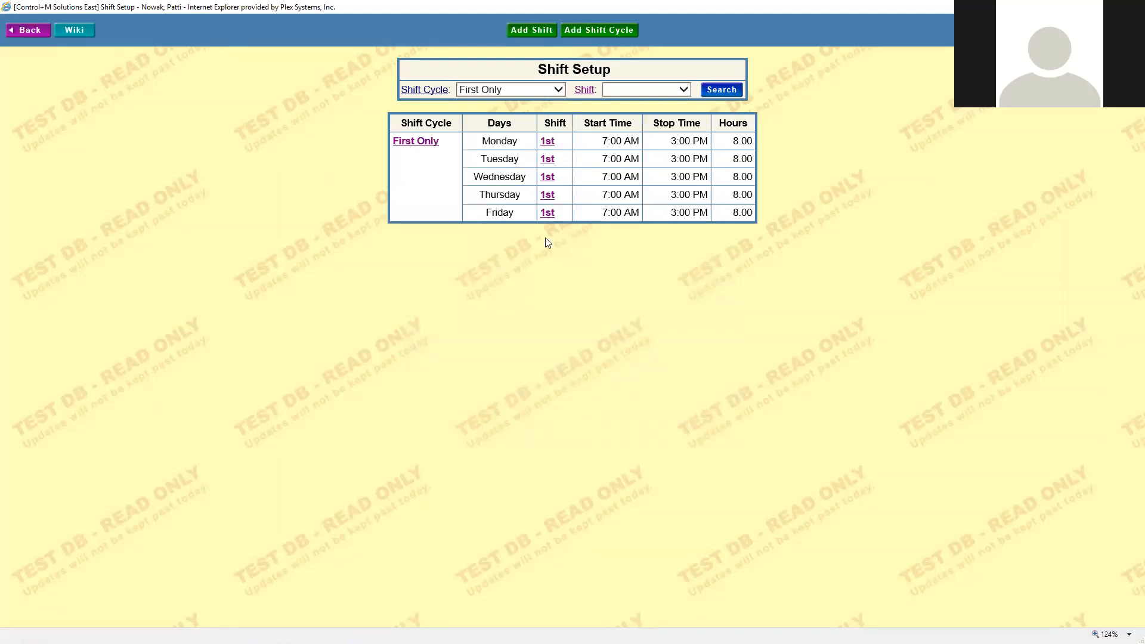
{"action": "left_click", "coordinate": [430, 146]}
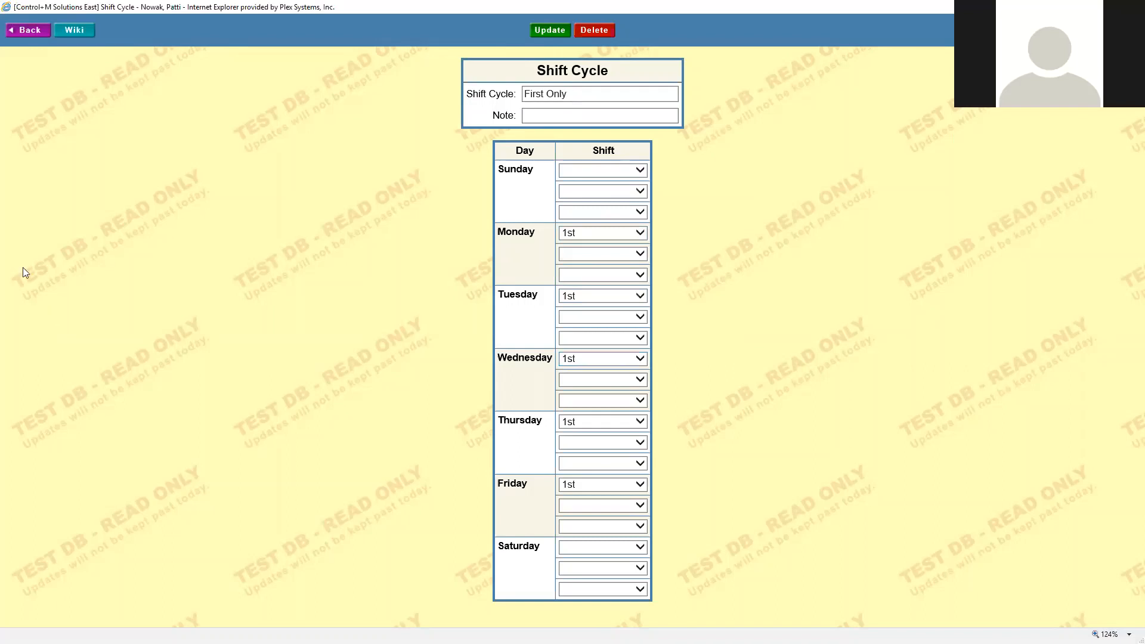
{"action": "left_click", "coordinate": [33, 31]}
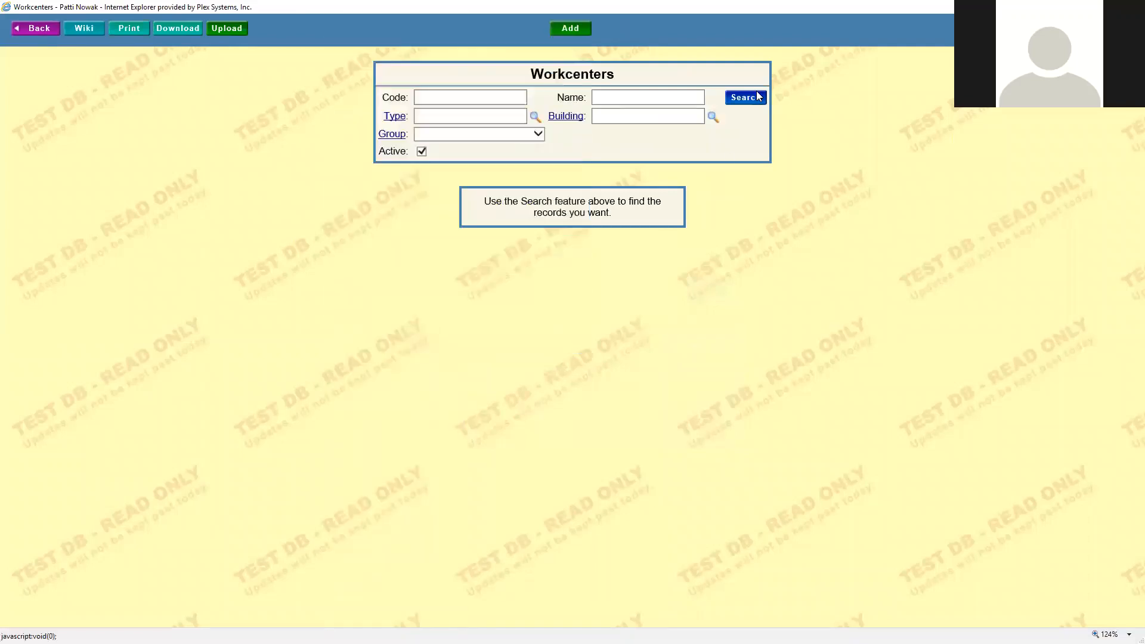
Step: List all active workcenters and review the shift cycle assigned to each one through the end of the list
{"action": "left_click", "coordinate": [757, 96]}
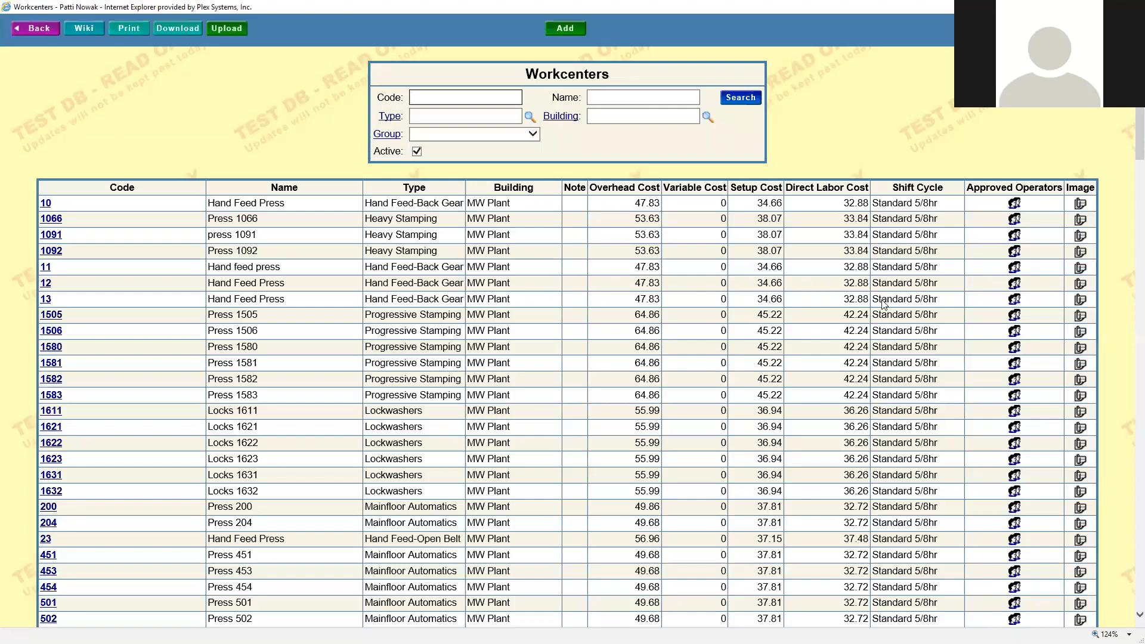
{"action": "scroll", "coordinate": [883, 304], "scroll_direction": "down", "scroll_amount": 8}
{"action": "scroll", "coordinate": [882, 307], "scroll_direction": "down", "scroll_amount": 10}
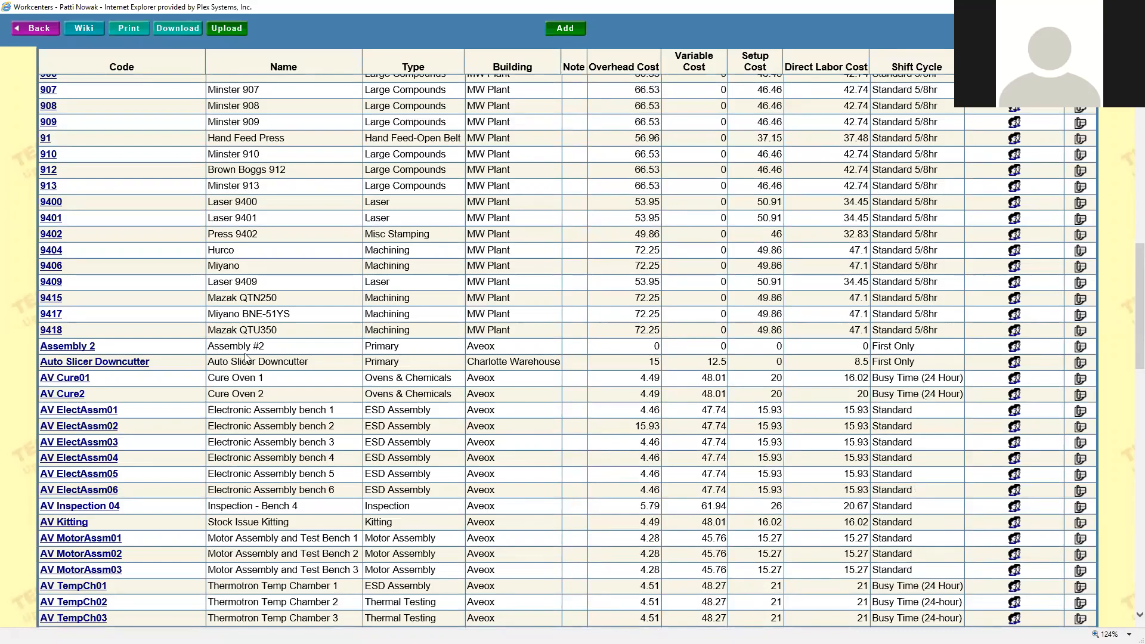
{"action": "scroll", "coordinate": [209, 340], "scroll_direction": "down", "scroll_amount": 9}
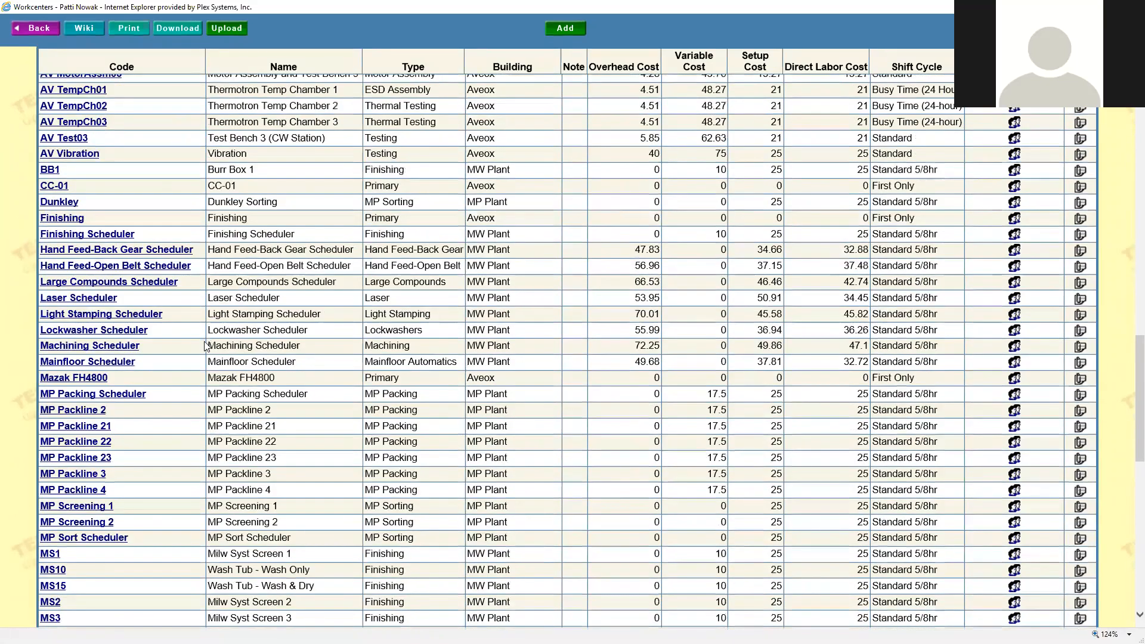
{"action": "scroll", "coordinate": [206, 348], "scroll_direction": "down", "scroll_amount": 12}
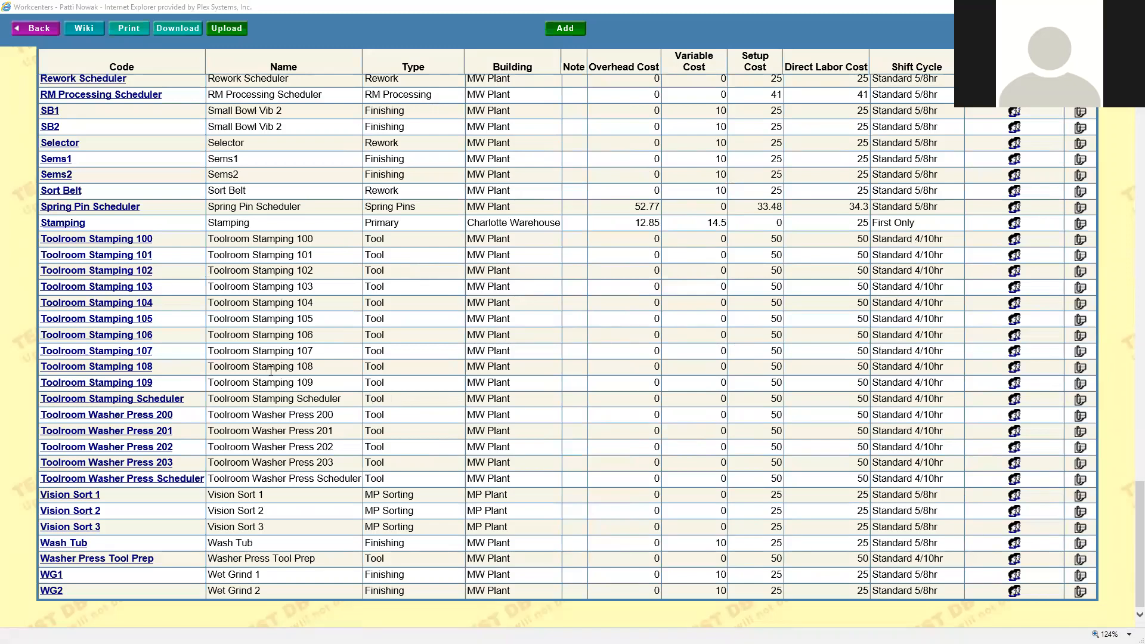
Step: Switch to Plex in Chrome, open the Shift Cycle screen and review the First Only cycle's days and shifts
{"action": "key", "text": "alt+Tab"}
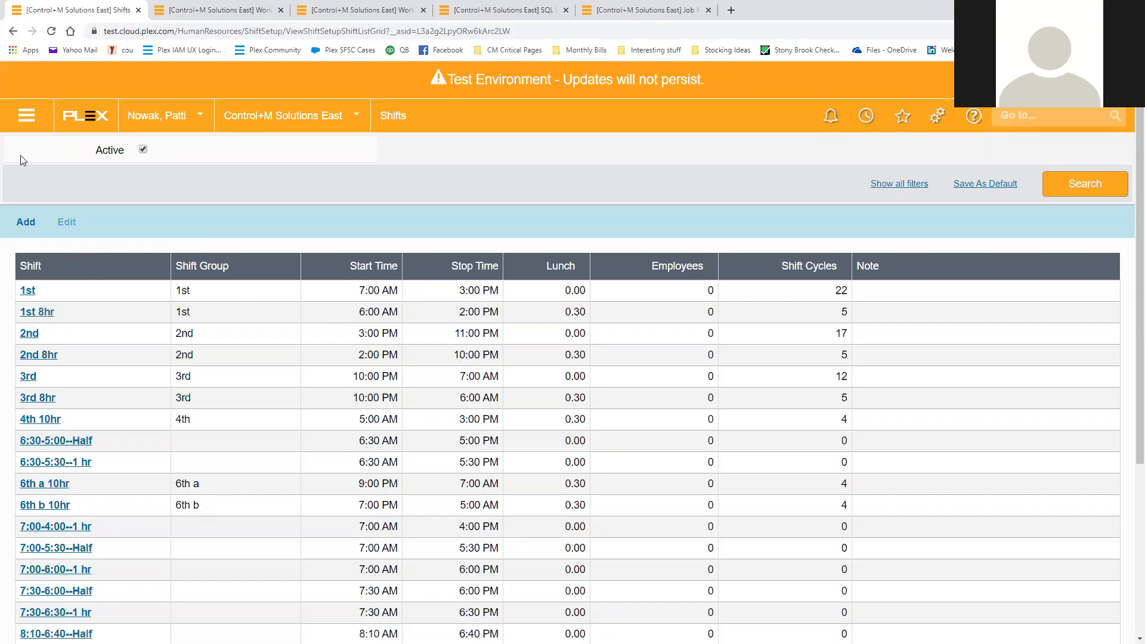
{"action": "left_click", "coordinate": [27, 126]}
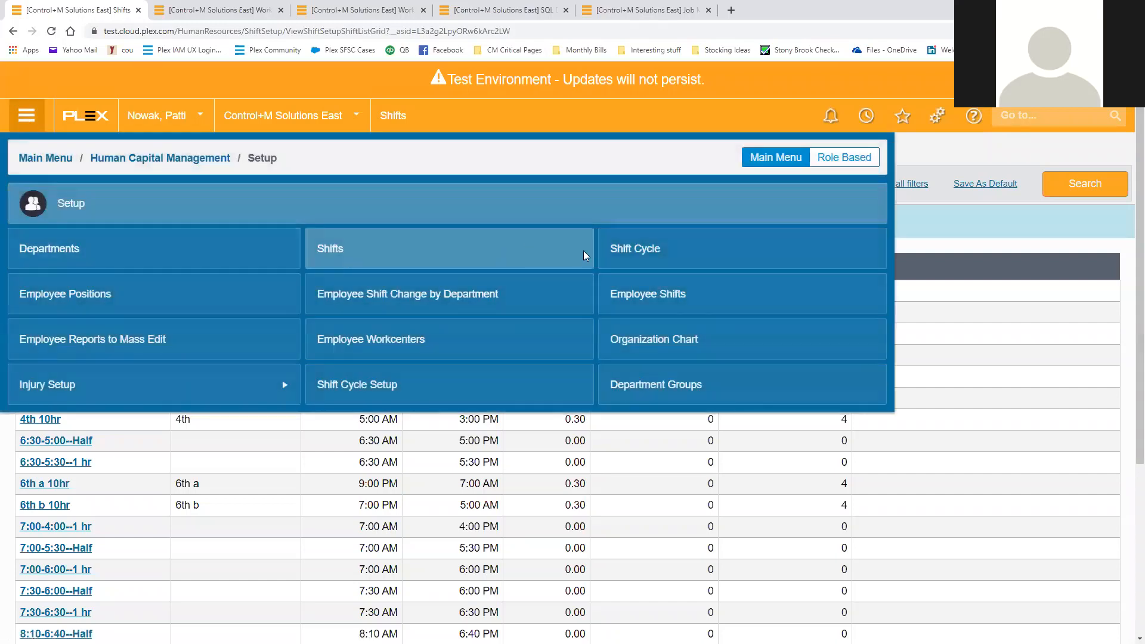
{"action": "left_click", "coordinate": [679, 262]}
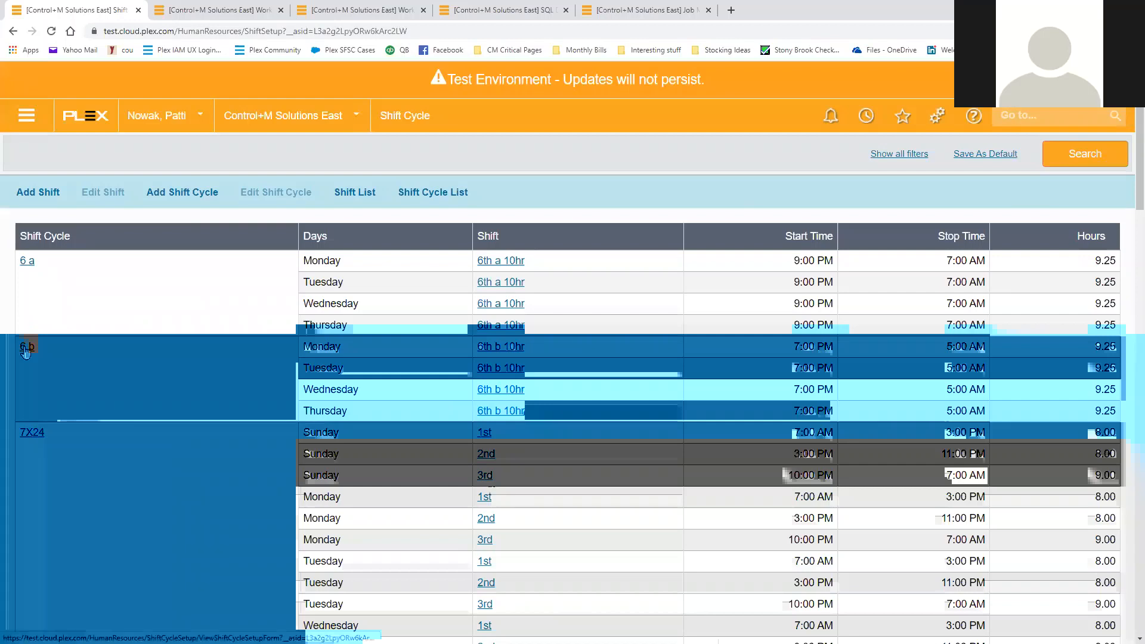
{"action": "scroll", "coordinate": [66, 352], "scroll_direction": "down", "scroll_amount": 12}
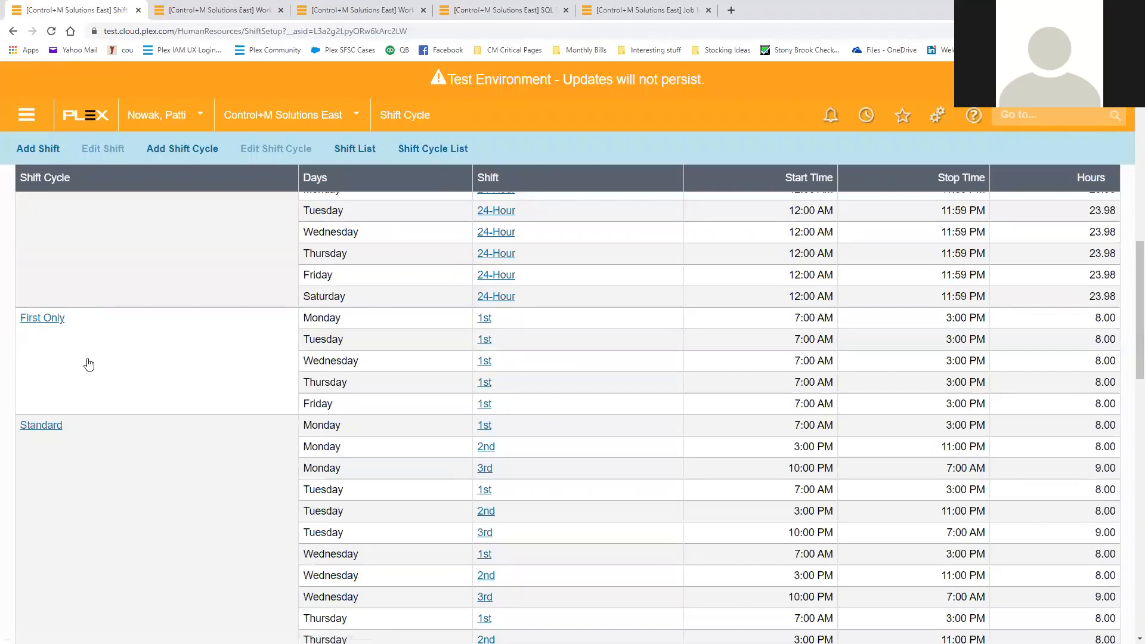
Step: View the AV Cure01 workcenter calendar, and filter the workcenter list by the code "av"
{"action": "left_click", "coordinate": [200, 19]}
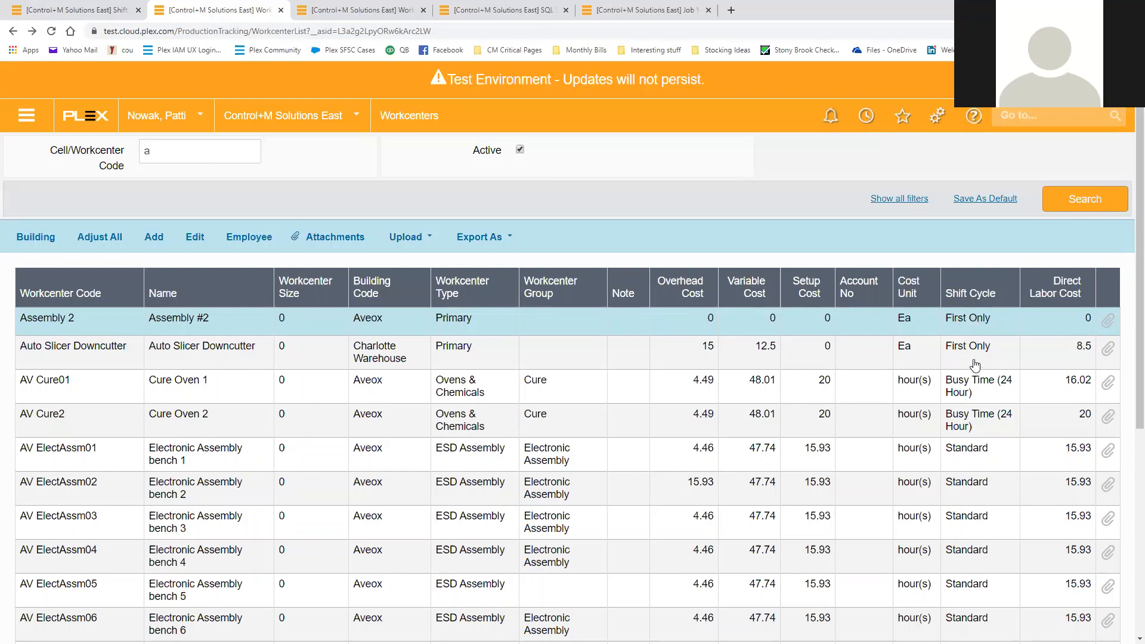
{"action": "left_click", "coordinate": [358, 10]}
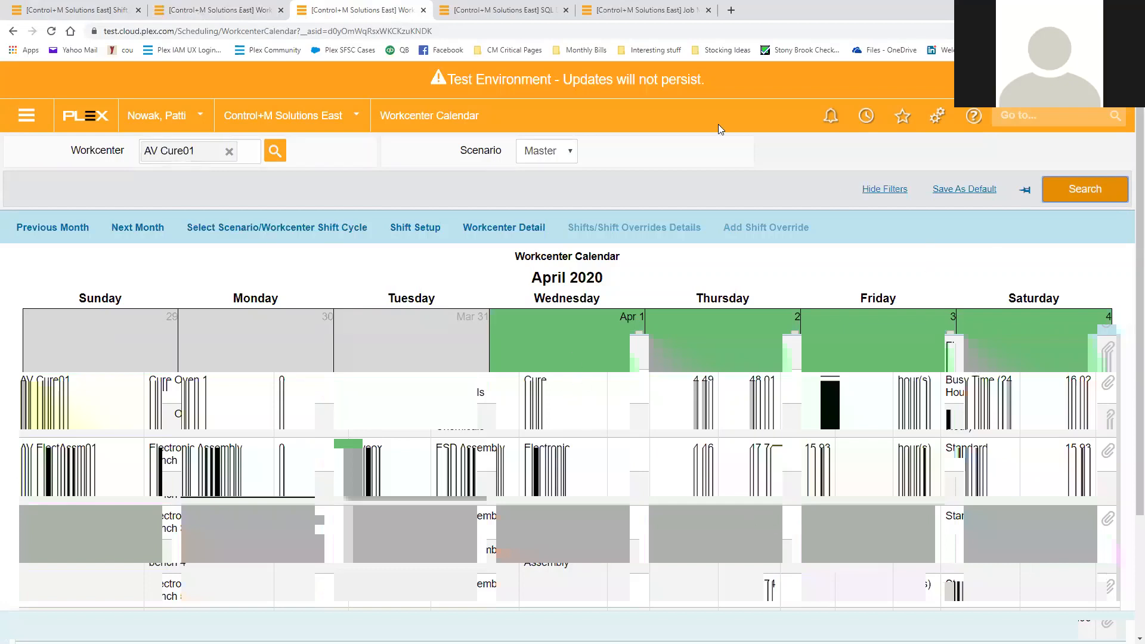
{"action": "left_click", "coordinate": [221, 10]}
{"action": "left_click", "coordinate": [166, 154]}
{"action": "type", "text": "v"}
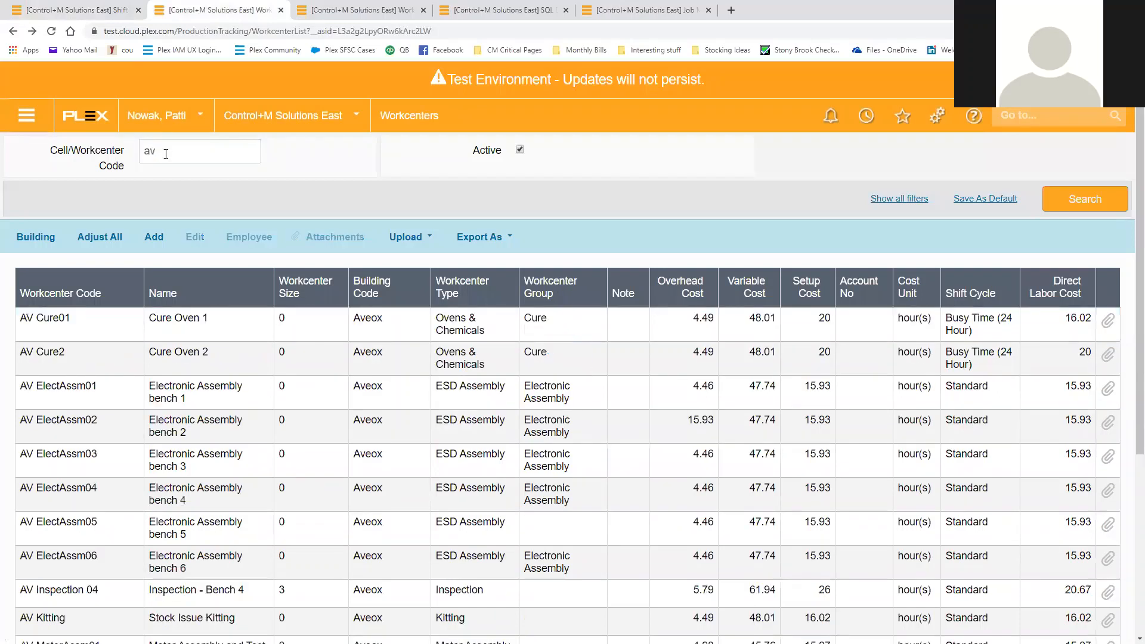
Step: Edit workcenter AV Cure01, replace its shift cycle with Two Shifts and apply the change
{"action": "left_click", "coordinate": [498, 326]}
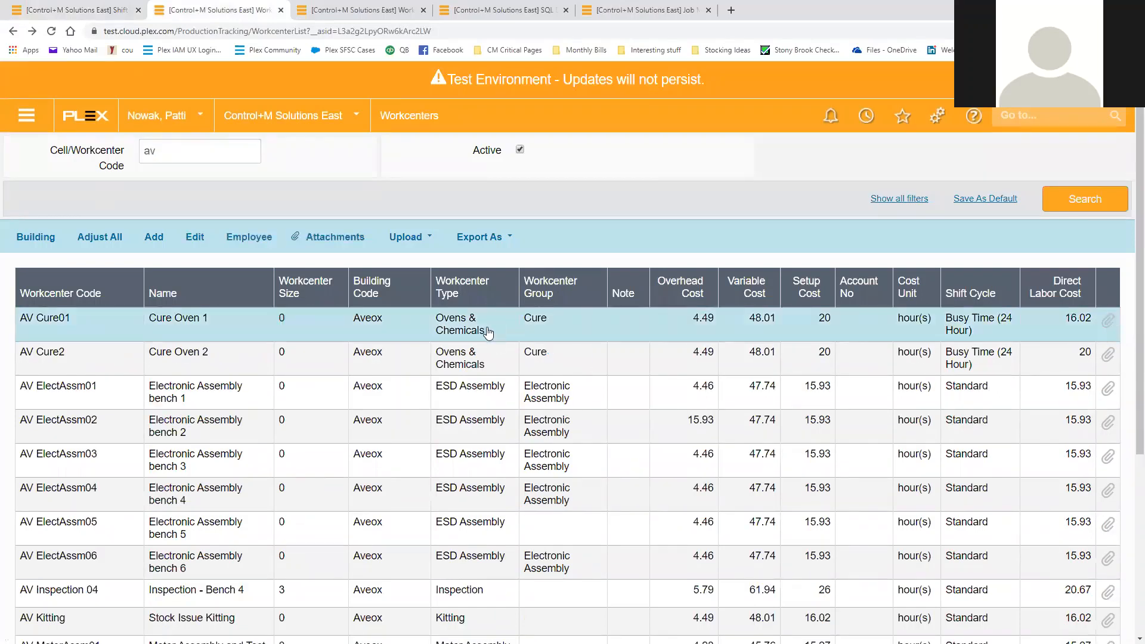
{"action": "left_click", "coordinate": [195, 239]}
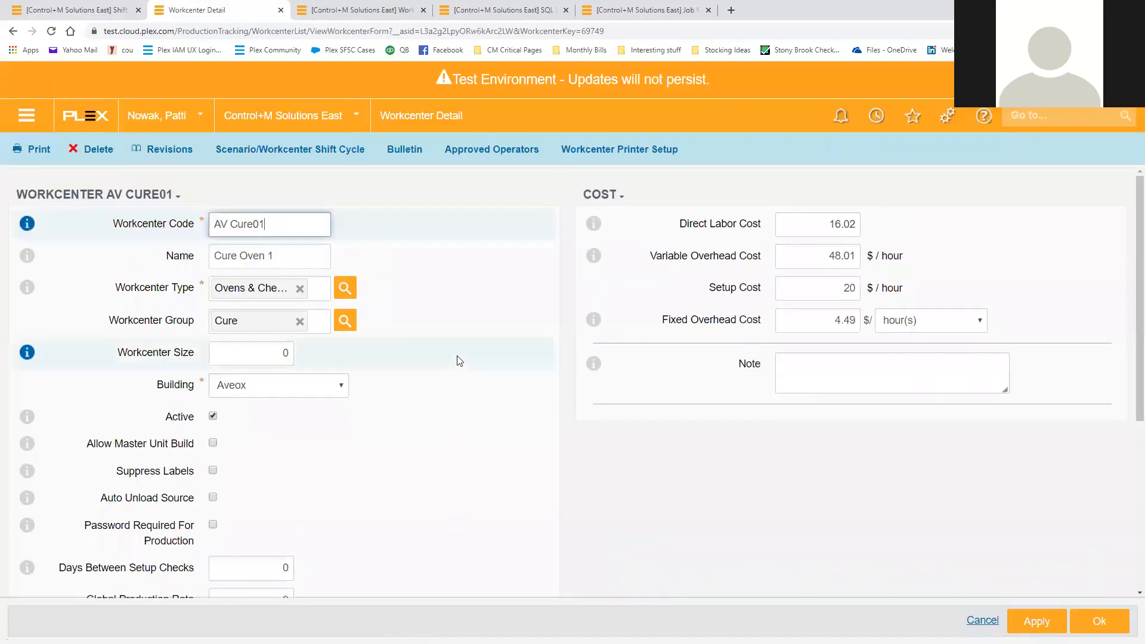
{"action": "scroll", "coordinate": [453, 372], "scroll_direction": "down", "scroll_amount": 5}
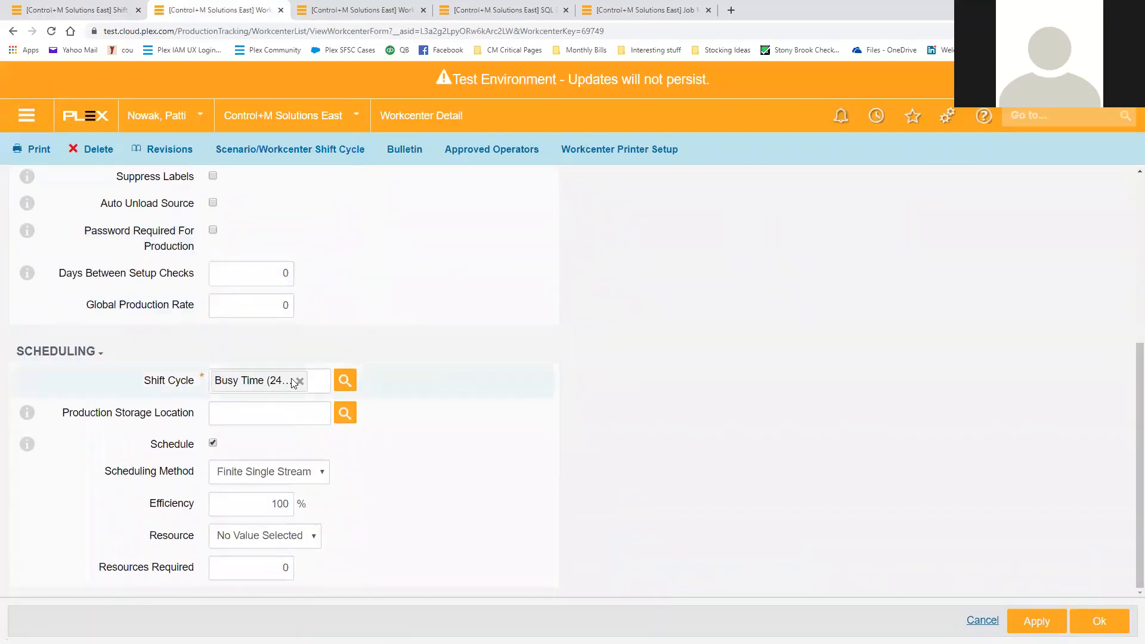
{"action": "left_click", "coordinate": [300, 381]}
{"action": "left_click", "coordinate": [346, 381]}
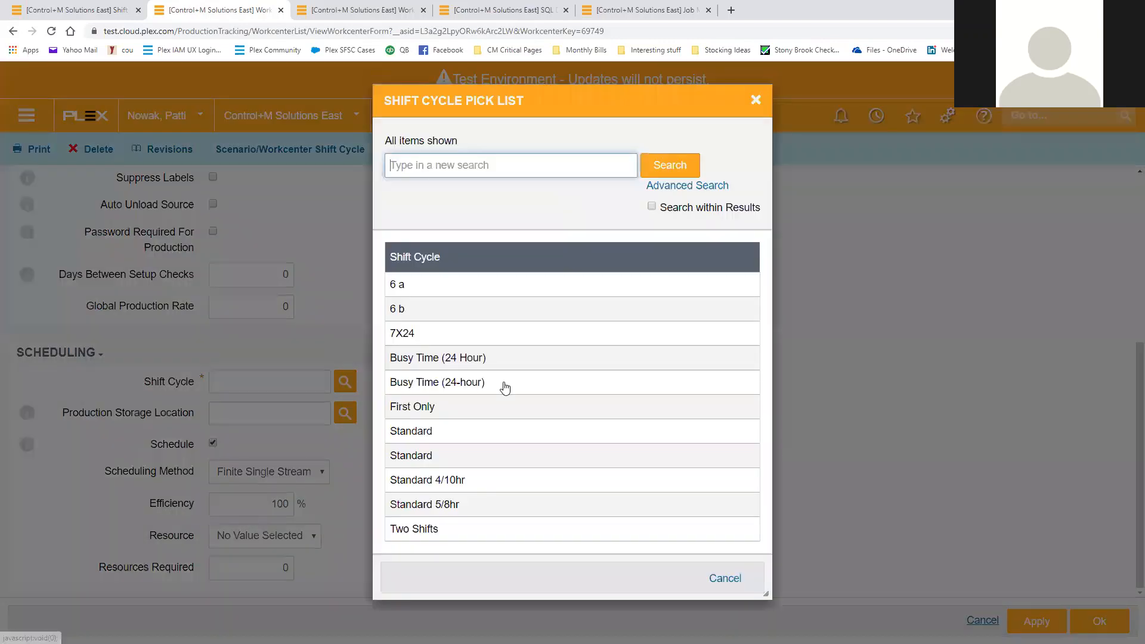
{"action": "left_click", "coordinate": [430, 529]}
{"action": "left_click", "coordinate": [316, 418]}
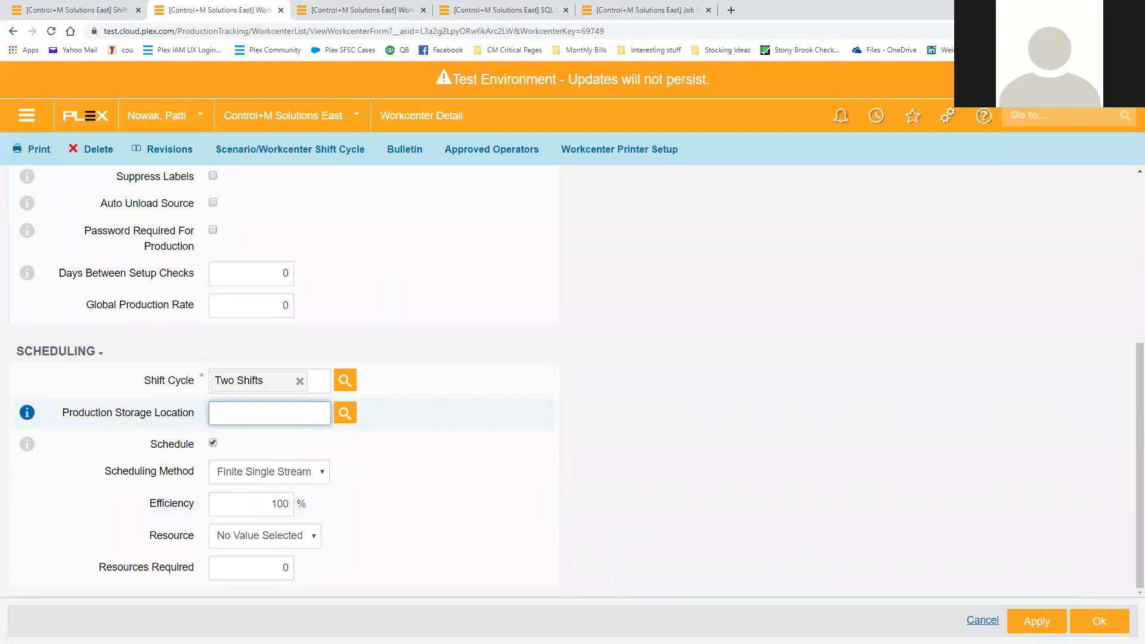
{"action": "left_click", "coordinate": [1030, 618]}
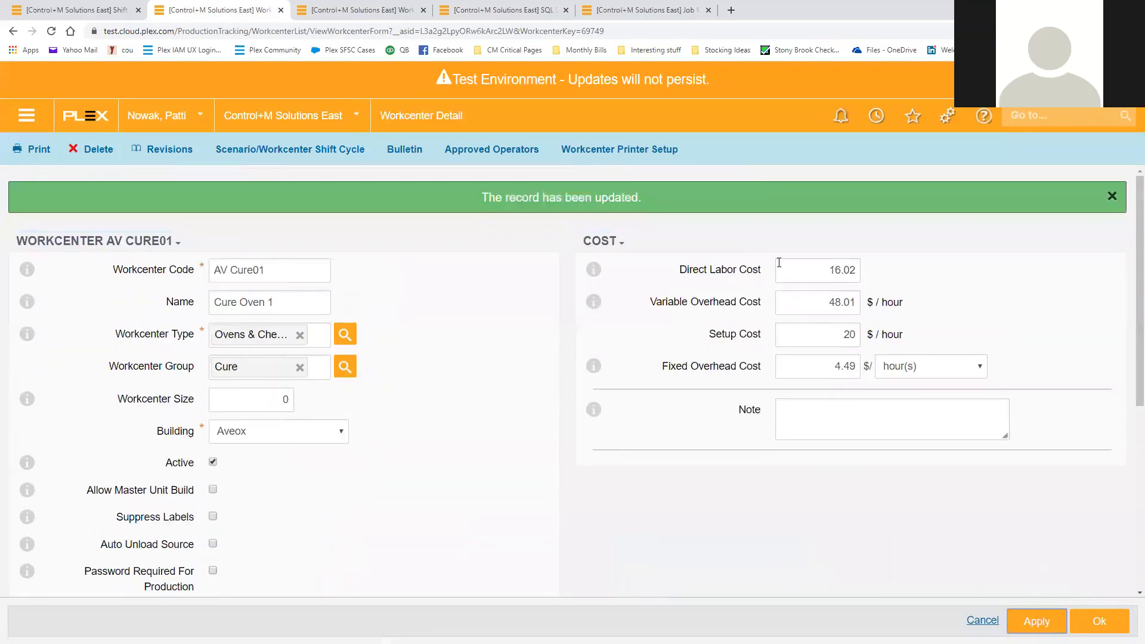
Step: Refresh the AV Cure01 workcenter calendar, and reload the AV Cure2 workcenter calendar in Internet Explorer
{"action": "left_click", "coordinate": [384, 12]}
{"action": "left_click", "coordinate": [1059, 188]}
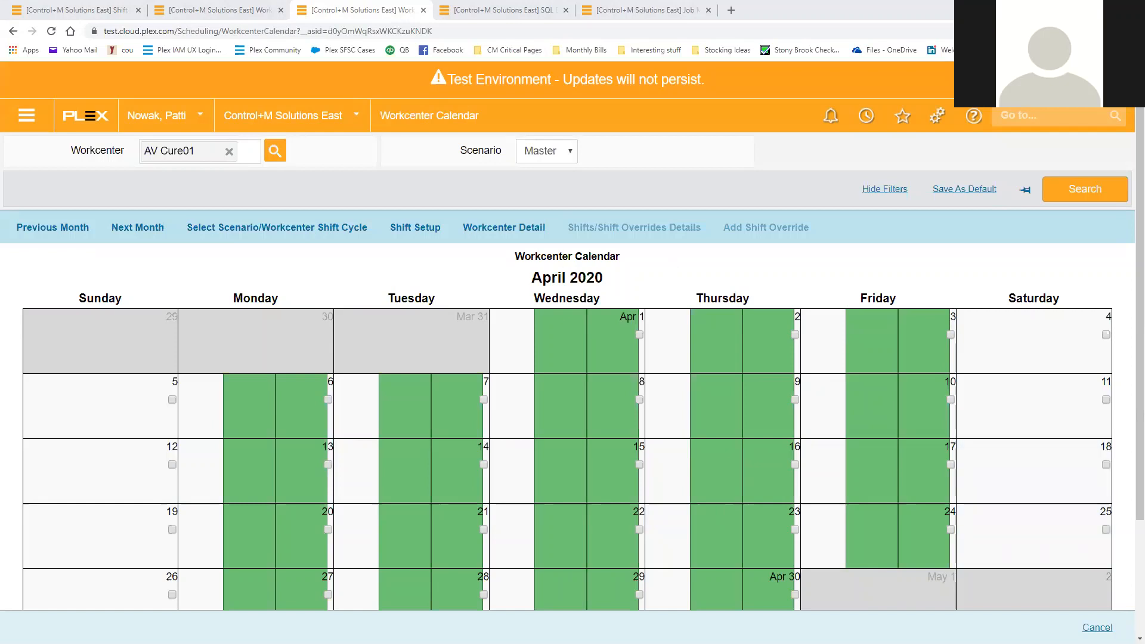
{"action": "key", "text": "alt+Tab"}
{"action": "left_click", "coordinate": [679, 30]}
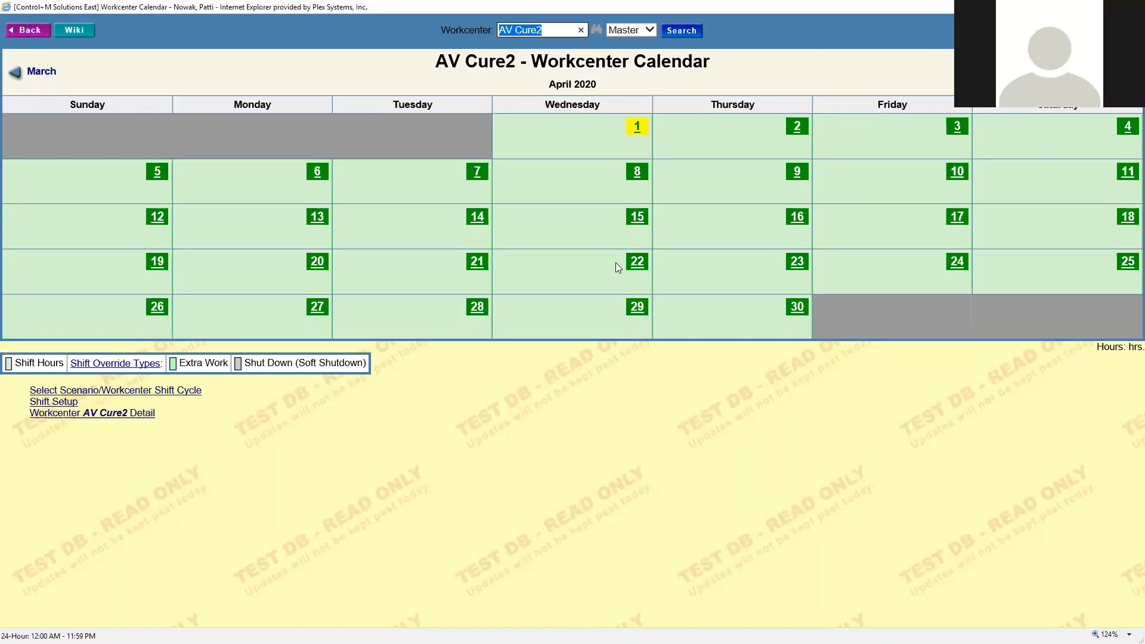
Step: Open workcenter AV Cure2 from the Workcenters list, set its shift cycle to Standard 5/8hr and save the record
{"action": "key", "text": "alt+Tab"}
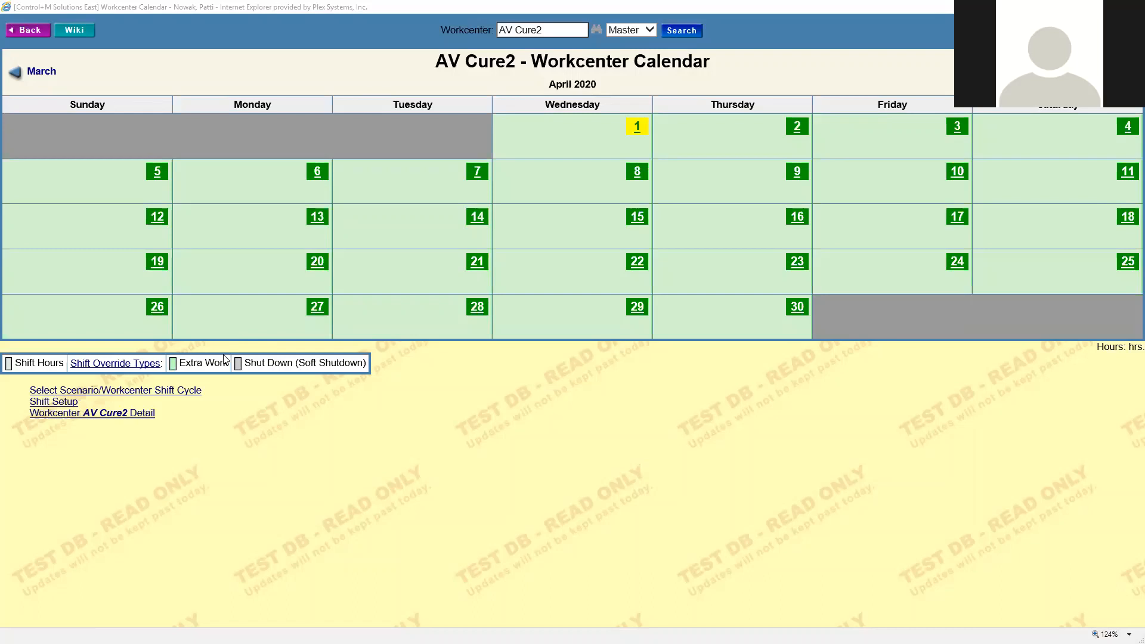
{"action": "key", "text": "alt+Tab"}
{"action": "scroll", "coordinate": [339, 211], "scroll_direction": "up", "scroll_amount": 12}
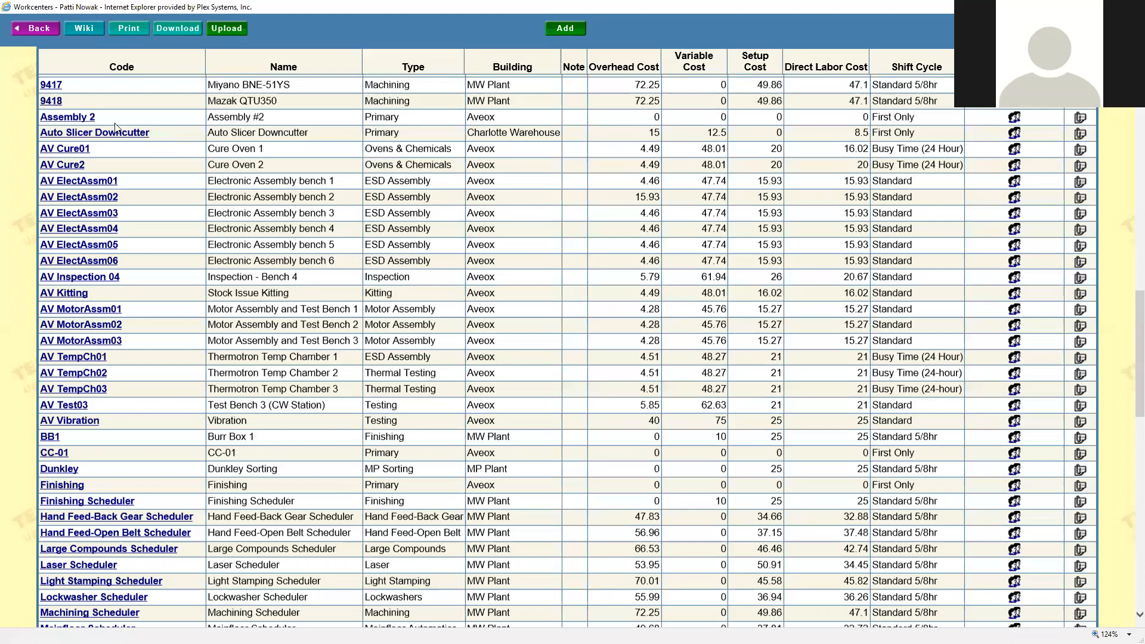
{"action": "scroll", "coordinate": [87, 194], "scroll_direction": "up", "scroll_amount": 8}
{"action": "scroll", "coordinate": [89, 292], "scroll_direction": "down", "scroll_amount": 6}
{"action": "left_click", "coordinate": [78, 359]}
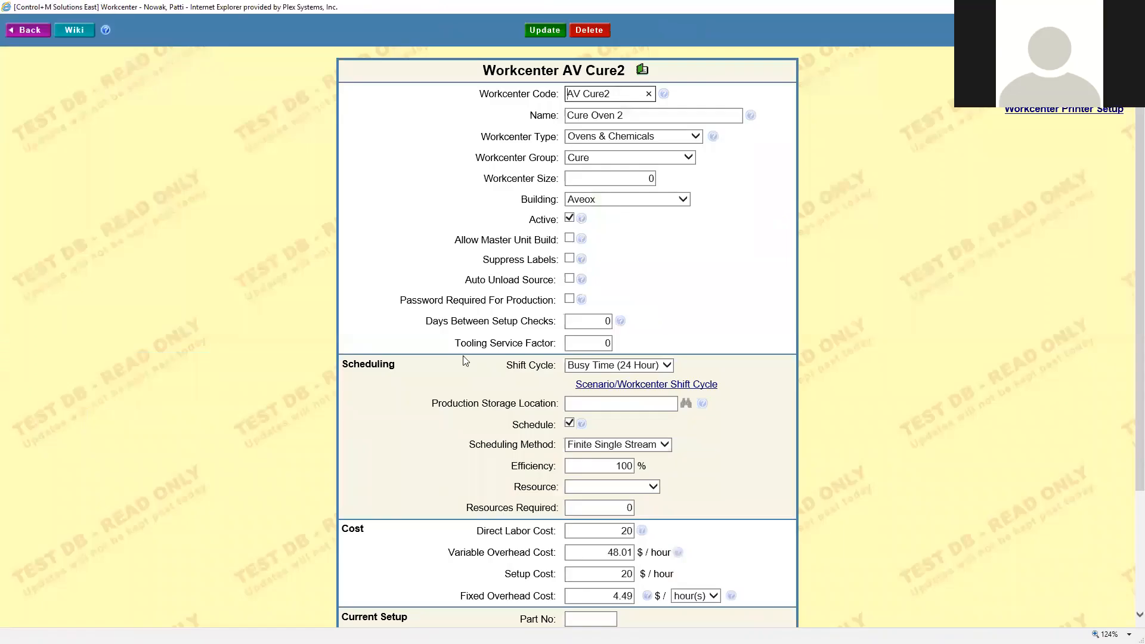
{"action": "left_click", "coordinate": [666, 365]}
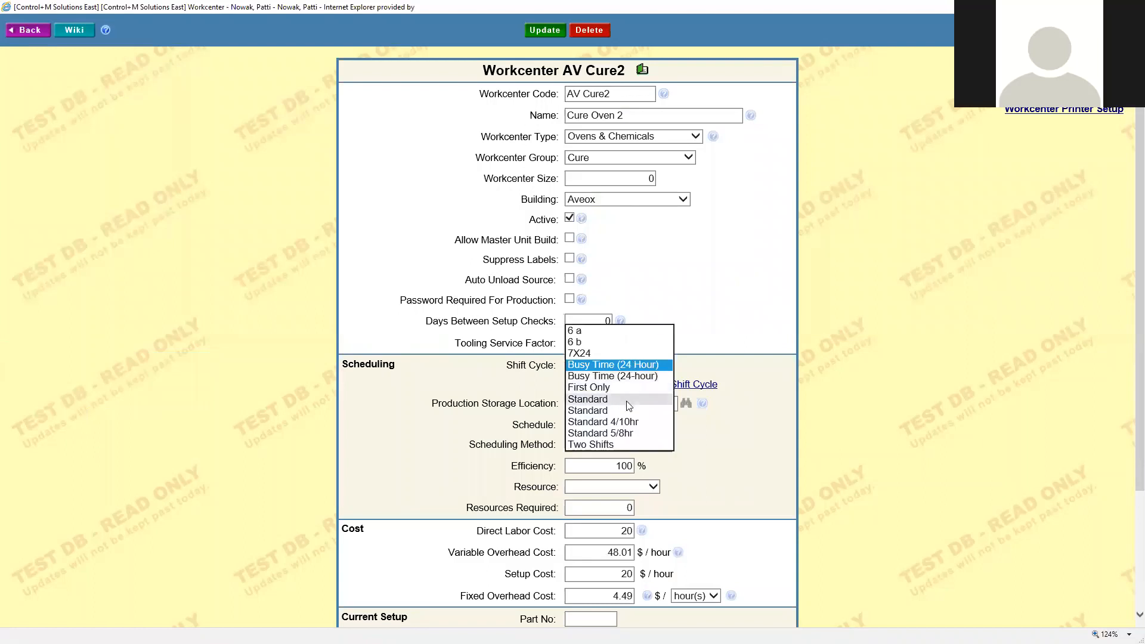
{"action": "left_click", "coordinate": [600, 433]}
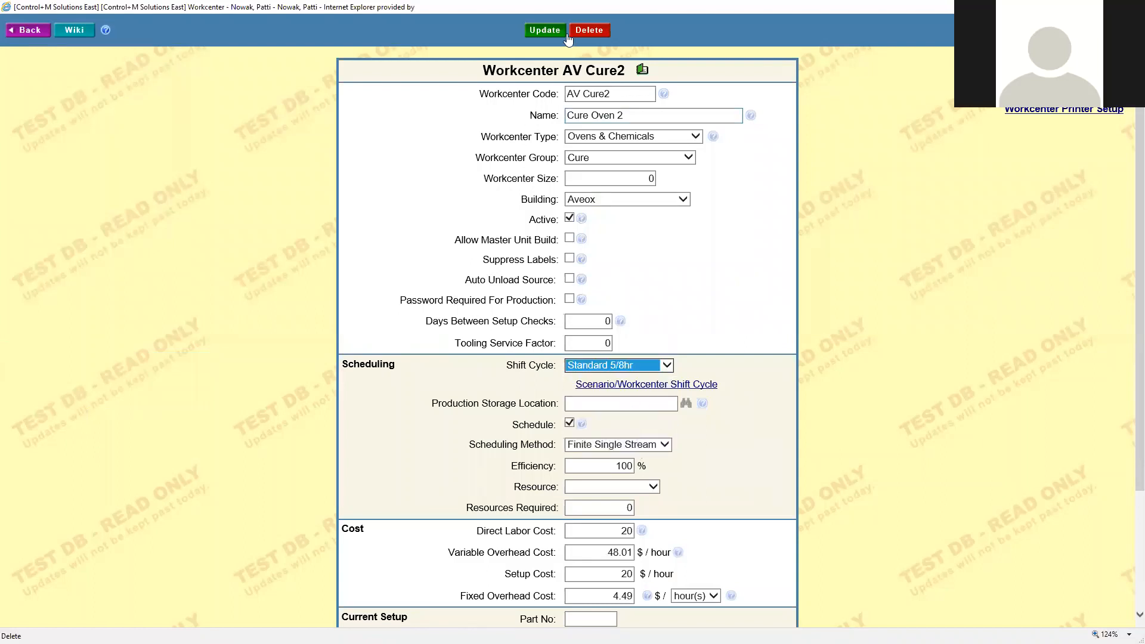
{"action": "left_click", "coordinate": [550, 34]}
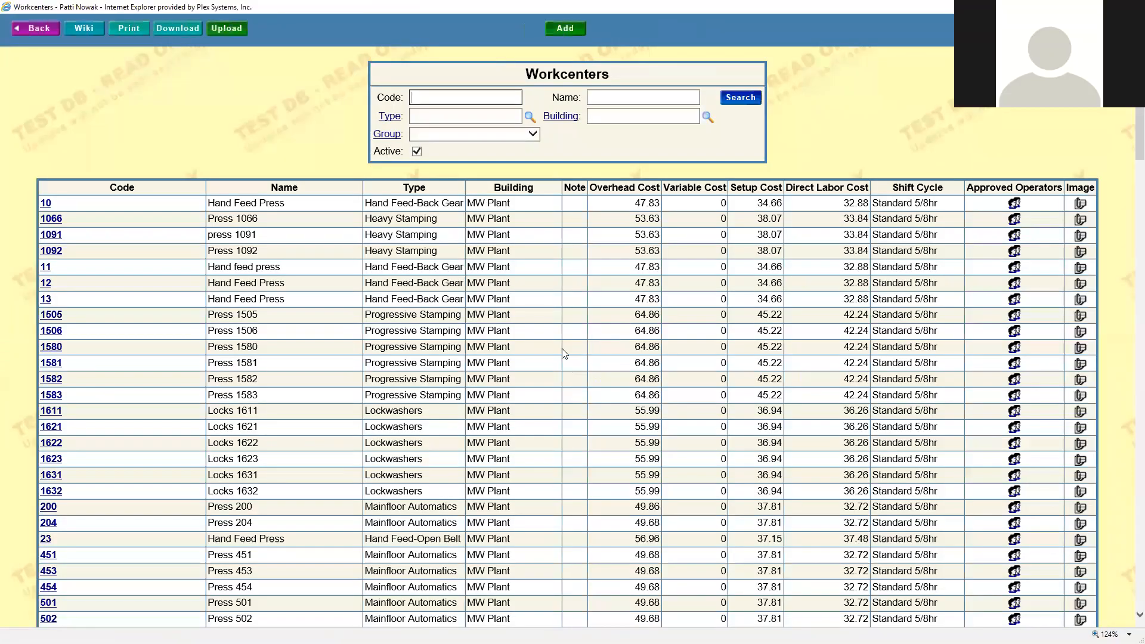
Step: Reload the AV Cure2 workcenter calendar for the Master scenario to check its updated shifts
{"action": "left_click", "coordinate": [1131, 7]}
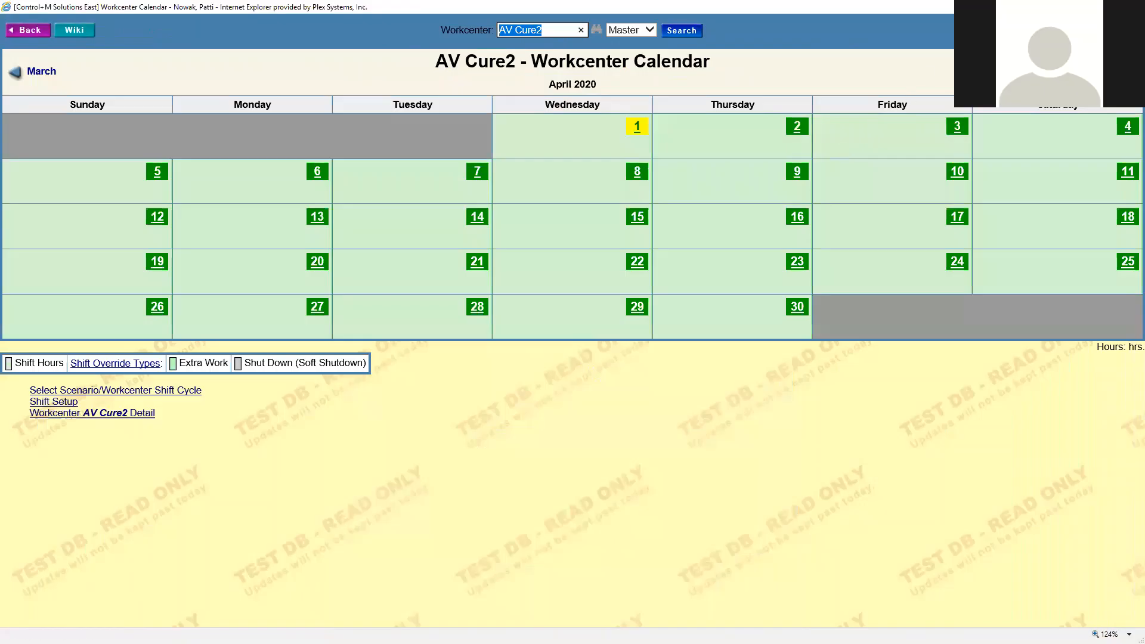
{"action": "left_click", "coordinate": [675, 31]}
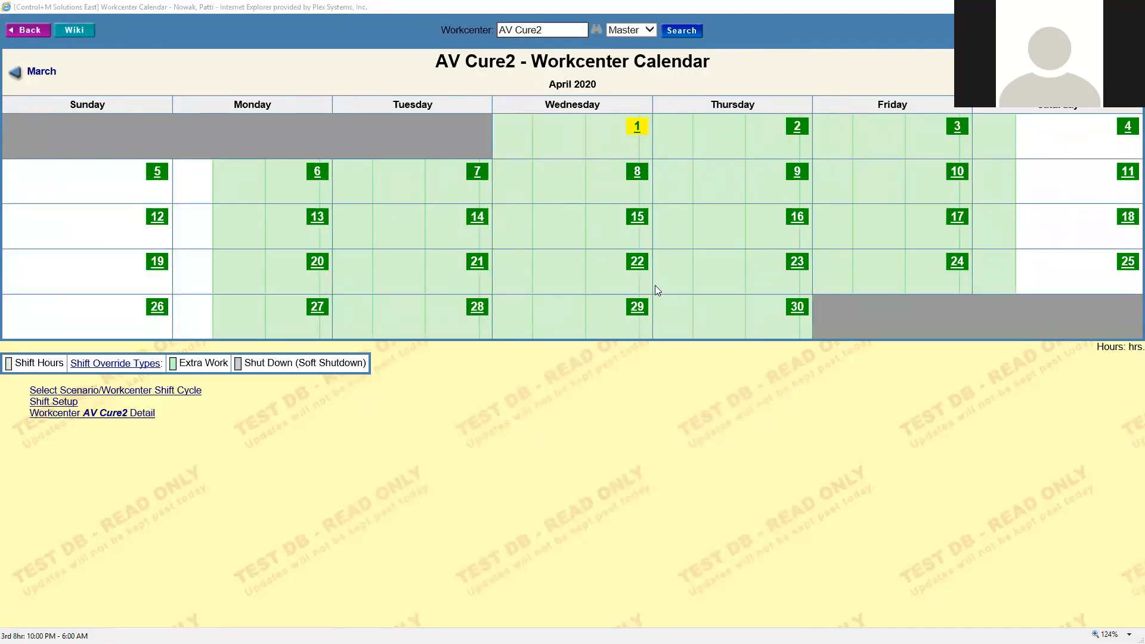
Step: Return to the Workcenters list and review the shift cycles down to the toolroom and finishing workcenters
{"action": "key", "text": "alt+Tab"}
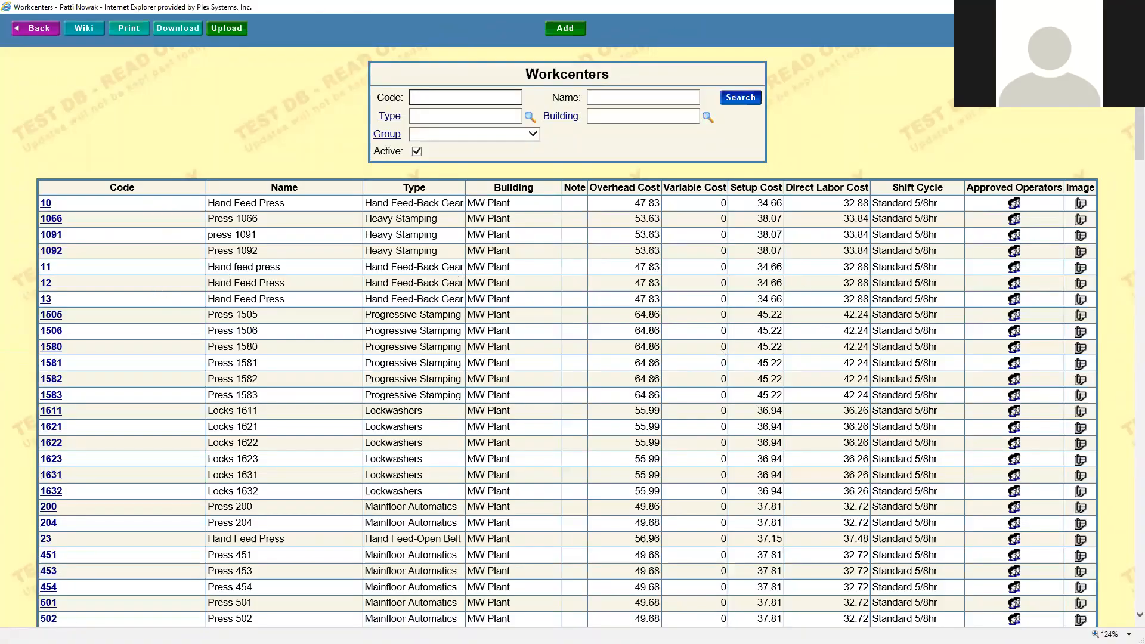
{"action": "scroll", "coordinate": [320, 377], "scroll_direction": "down", "scroll_amount": 6}
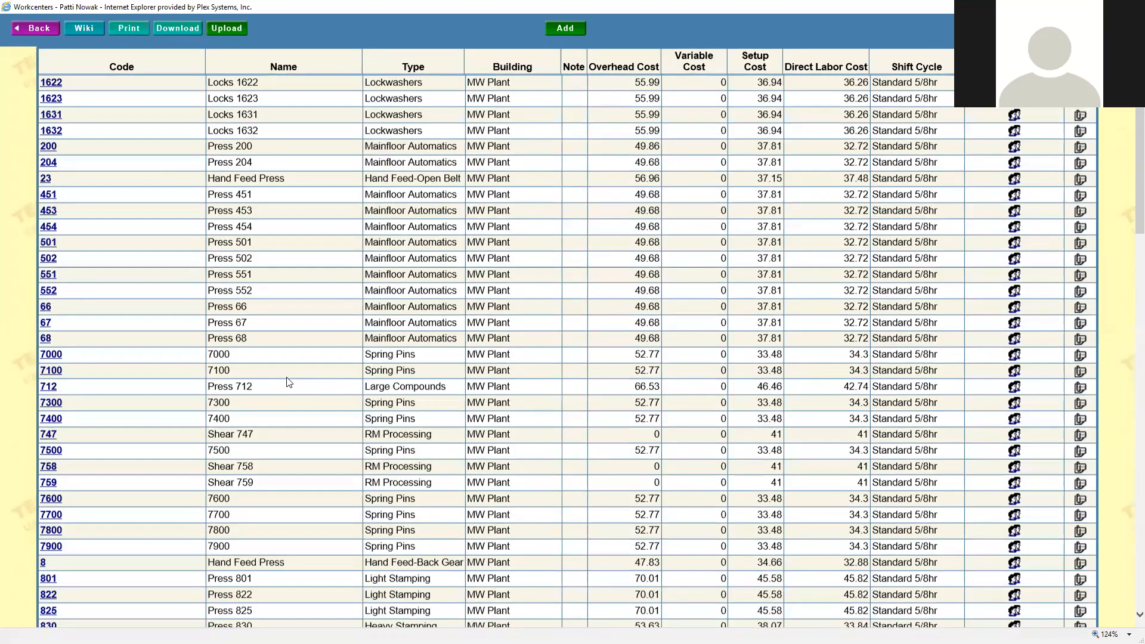
{"action": "scroll", "coordinate": [288, 382], "scroll_direction": "down", "scroll_amount": 17}
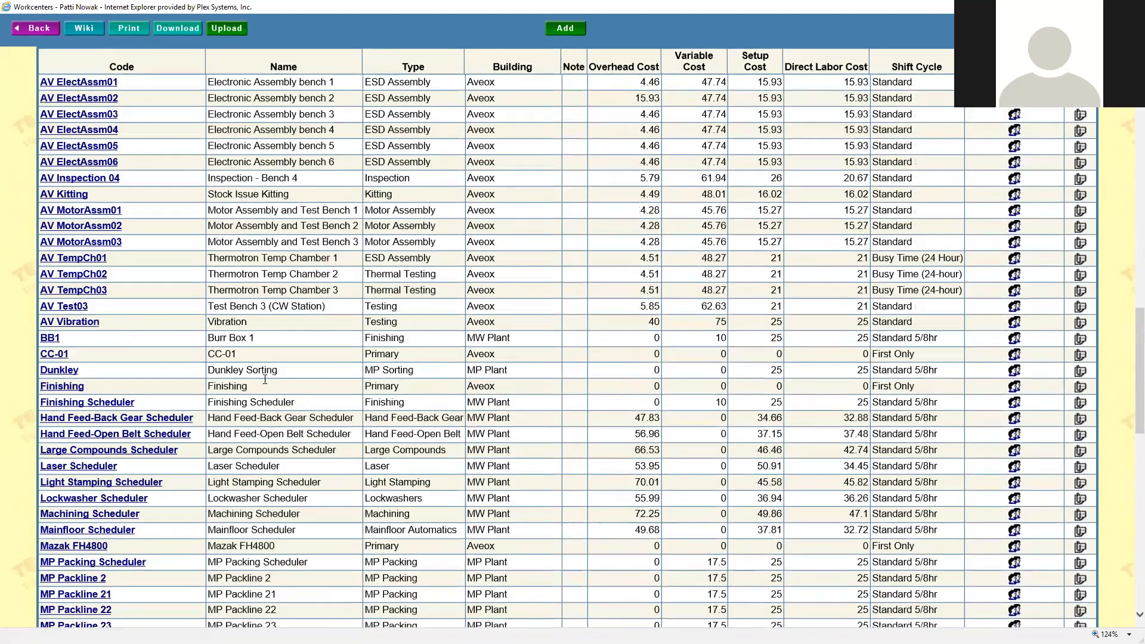
{"action": "scroll", "coordinate": [265, 380], "scroll_direction": "down", "scroll_amount": 15}
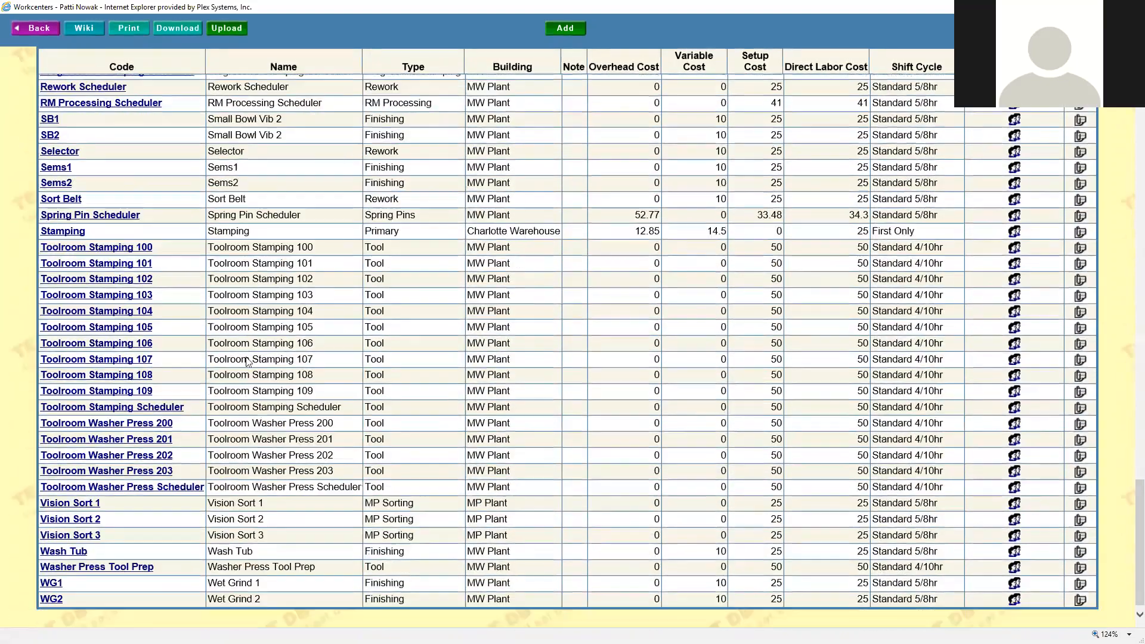
Step: Switch from the Workcenters list to the Shift Setup window
{"action": "scroll", "coordinate": [269, 340], "scroll_direction": "up", "scroll_amount": 20}
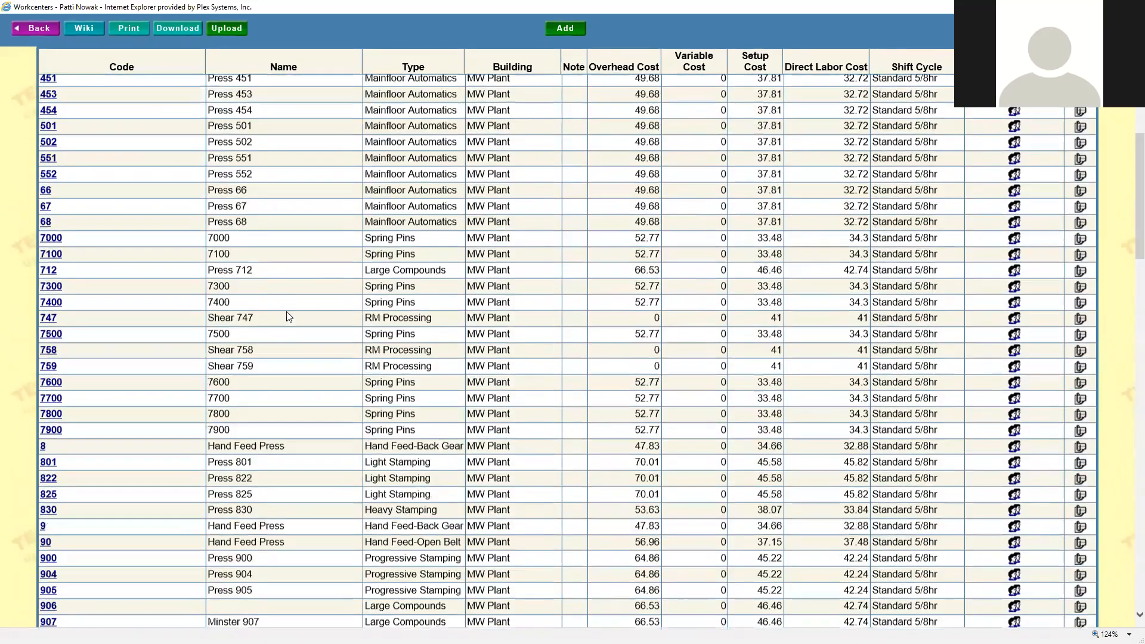
{"action": "scroll", "coordinate": [286, 312], "scroll_direction": "up", "scroll_amount": 9}
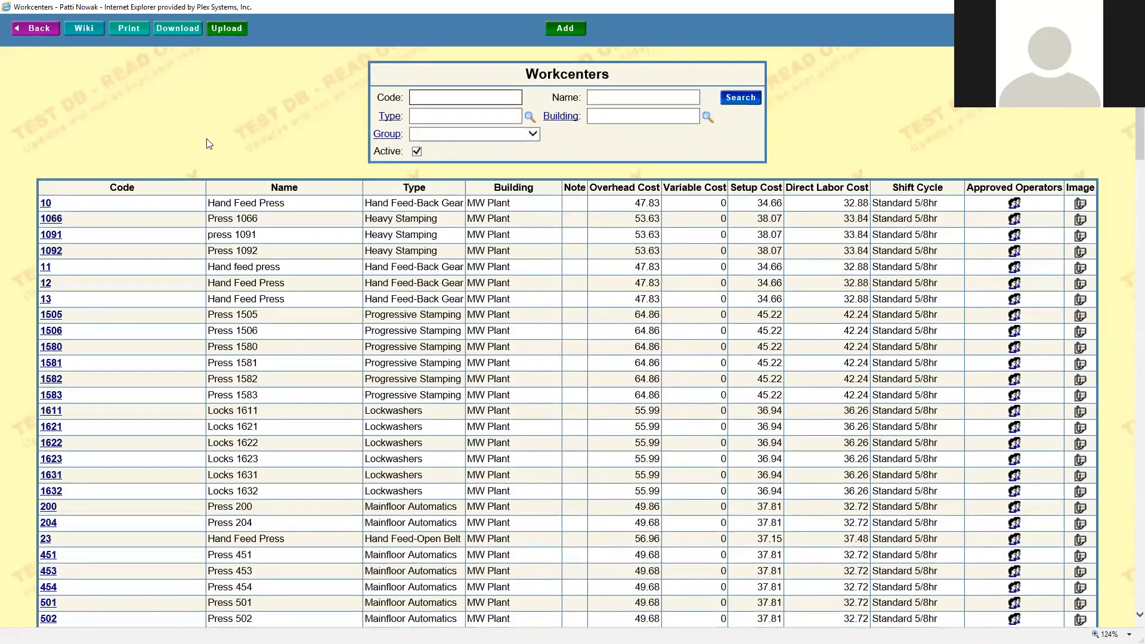
{"action": "key", "text": "alt+Tab"}
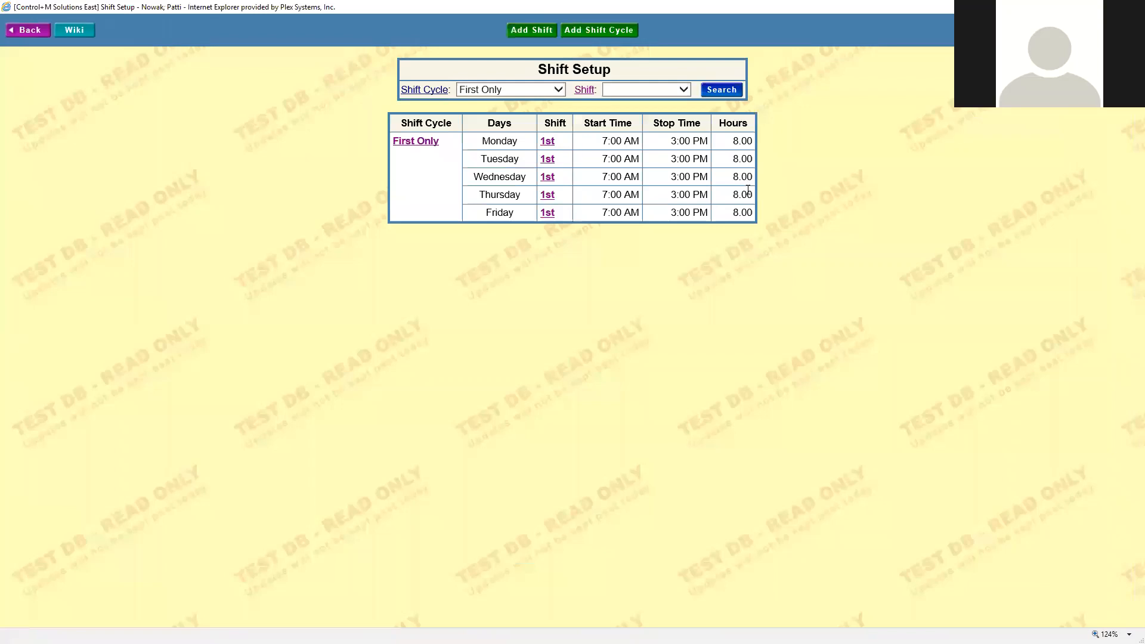
Step: Open the First Only shift cycle, blank out its Thursday and Friday shifts, and leave without updating it
{"action": "left_click", "coordinate": [424, 143]}
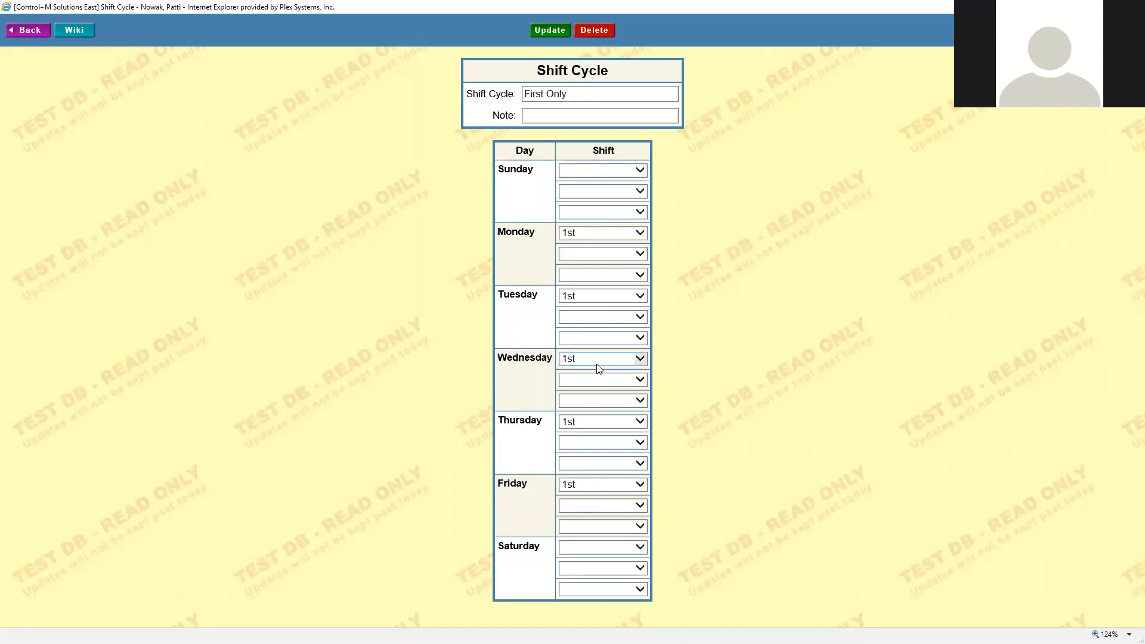
{"action": "left_click", "coordinate": [598, 422]}
{"action": "left_click", "coordinate": [594, 319]}
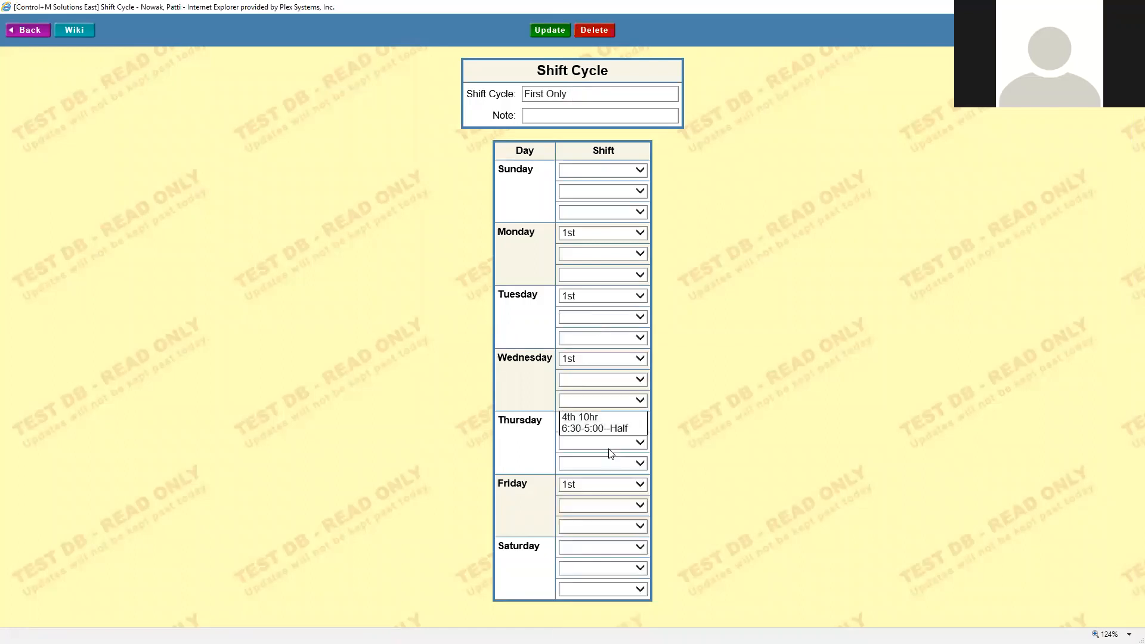
{"action": "left_click", "coordinate": [601, 486]}
{"action": "scroll", "coordinate": [601, 486], "scroll_direction": "up", "scroll_amount": 2}
{"action": "left_click", "coordinate": [607, 324]}
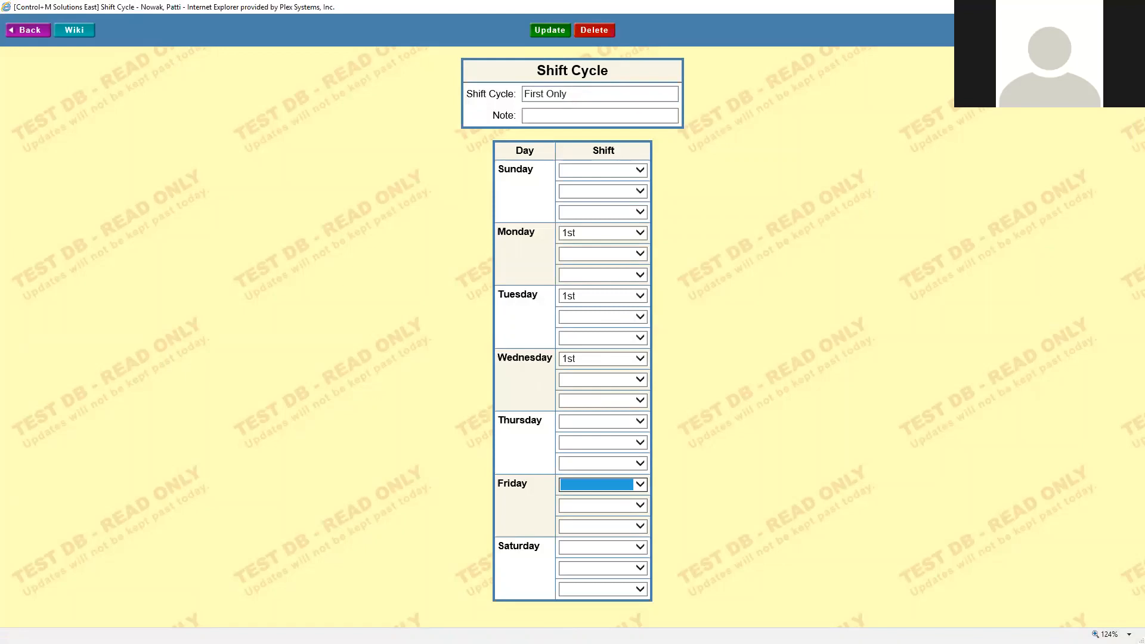
{"action": "left_click", "coordinate": [31, 33]}
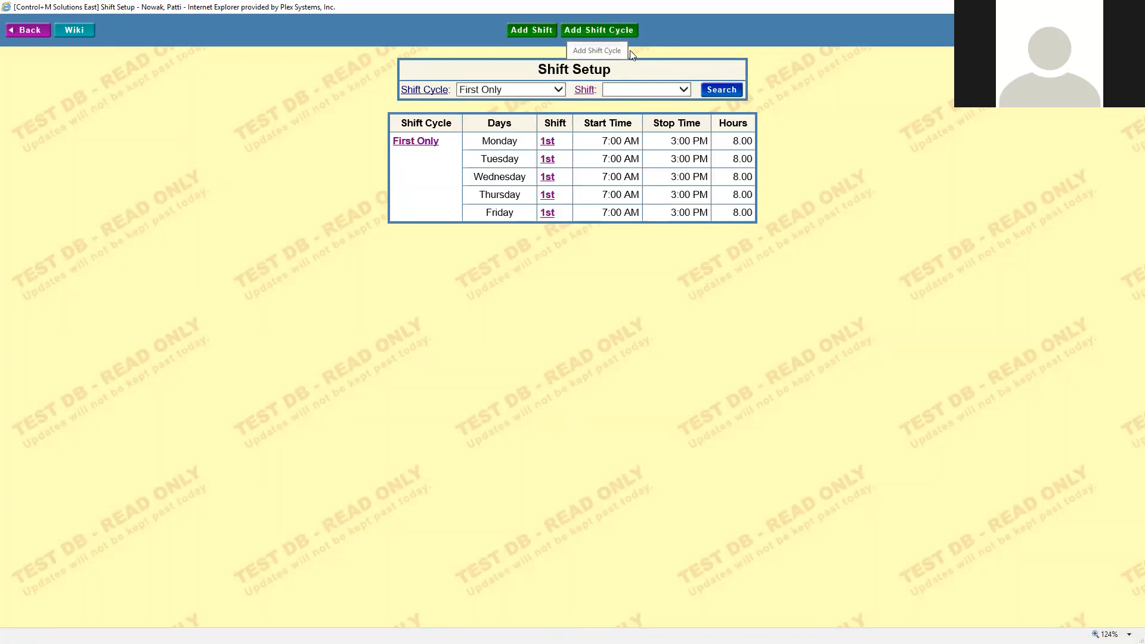
Step: Start a new shift cycle named Covid 19 with the 1st shift on Monday, Tuesday and Wednesday
{"action": "left_click", "coordinate": [603, 36]}
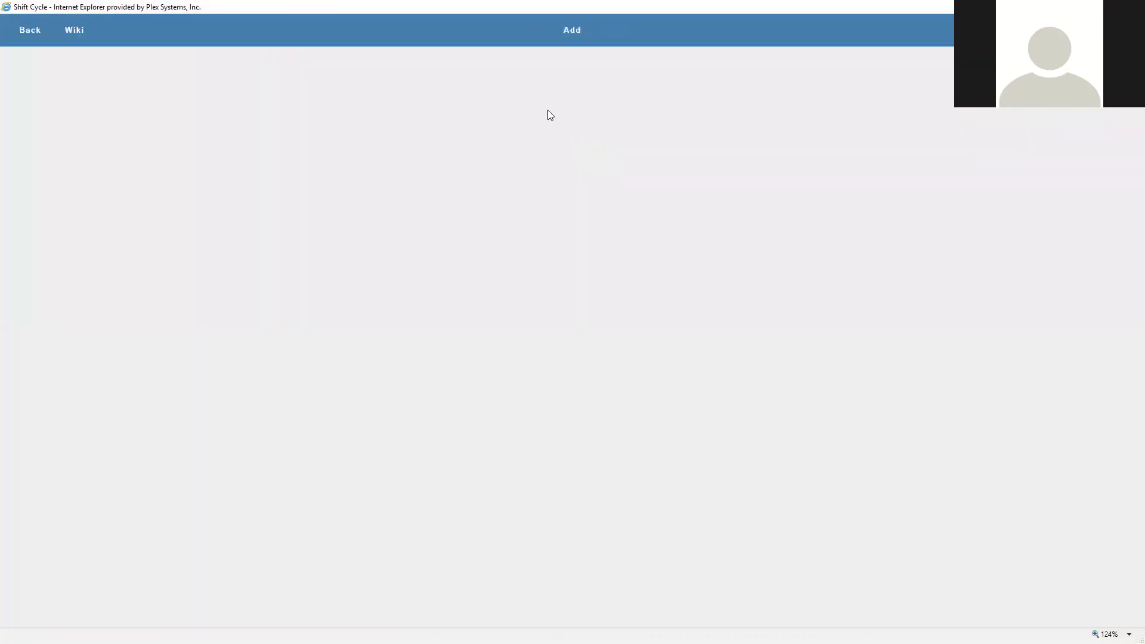
{"action": "type", "text": "Covid 19"}
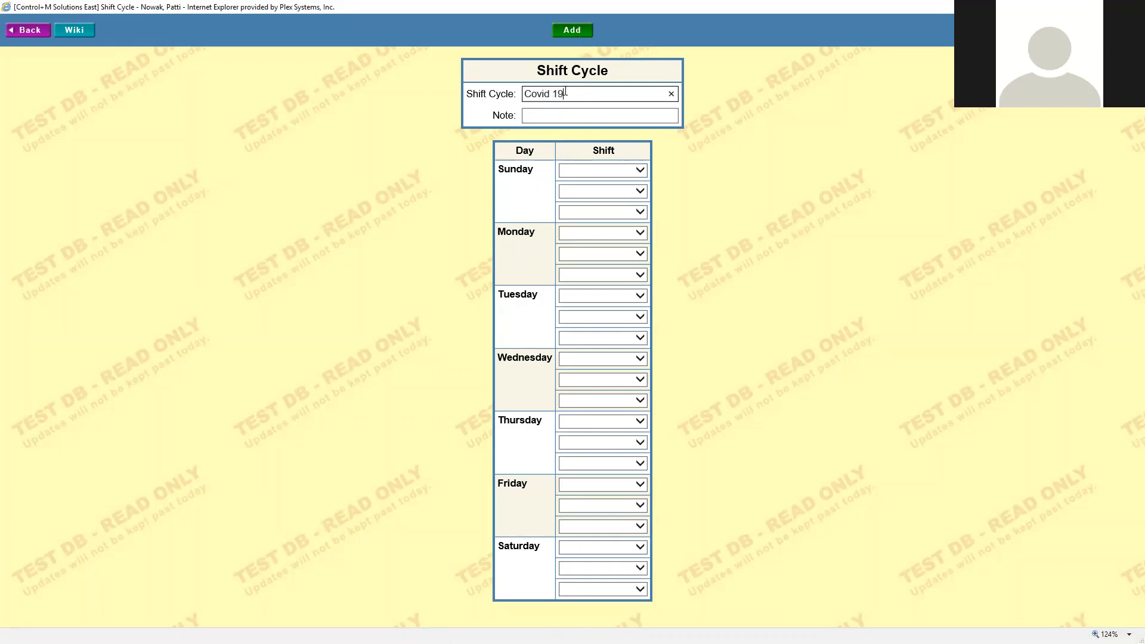
{"action": "left_click", "coordinate": [599, 234]}
{"action": "left_click", "coordinate": [598, 246]}
{"action": "left_click", "coordinate": [595, 297]}
{"action": "left_click", "coordinate": [591, 308]}
{"action": "left_click", "coordinate": [602, 316]}
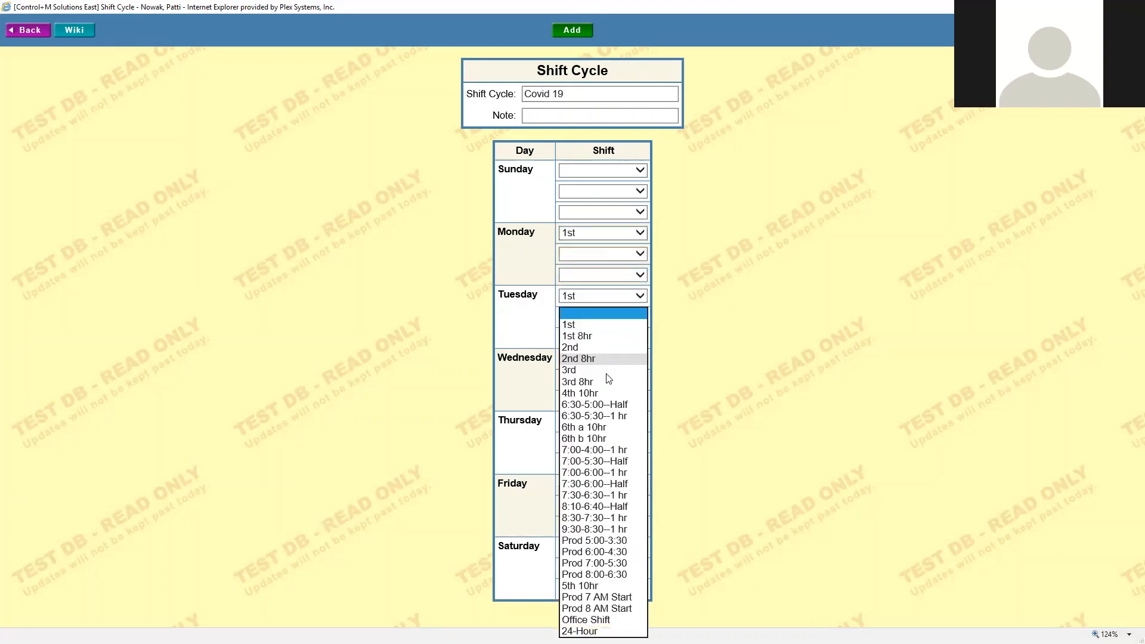
{"action": "left_click", "coordinate": [607, 331]}
{"action": "left_click", "coordinate": [720, 374]}
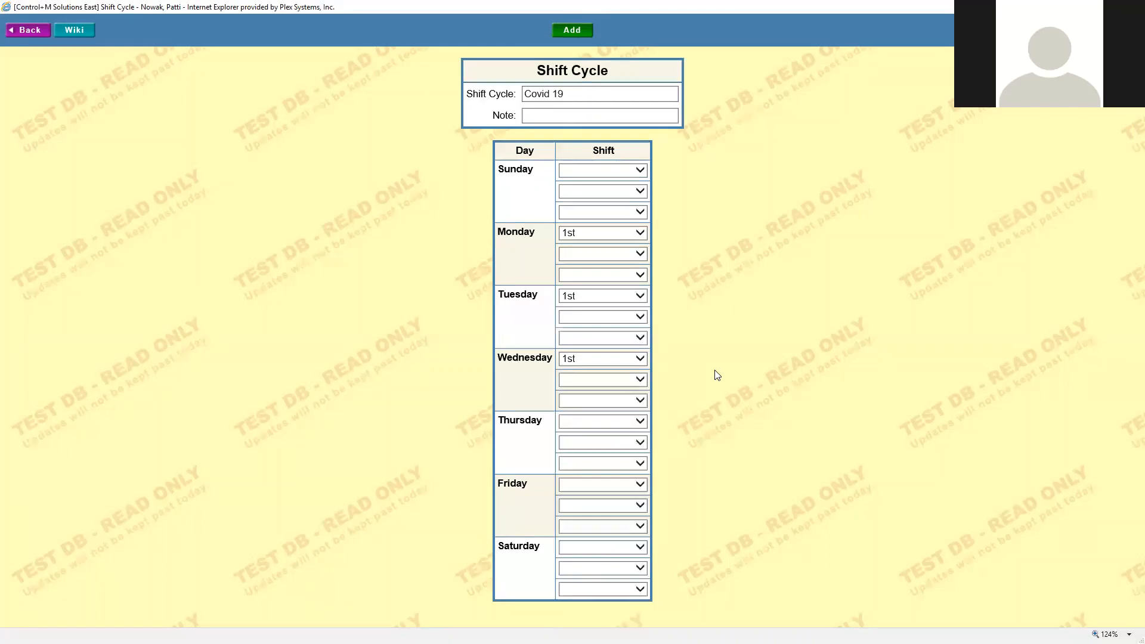
Step: Add the new shift cycle and choose Covid 19 as the shift cycle filter in Shift Setup
{"action": "left_click", "coordinate": [574, 31]}
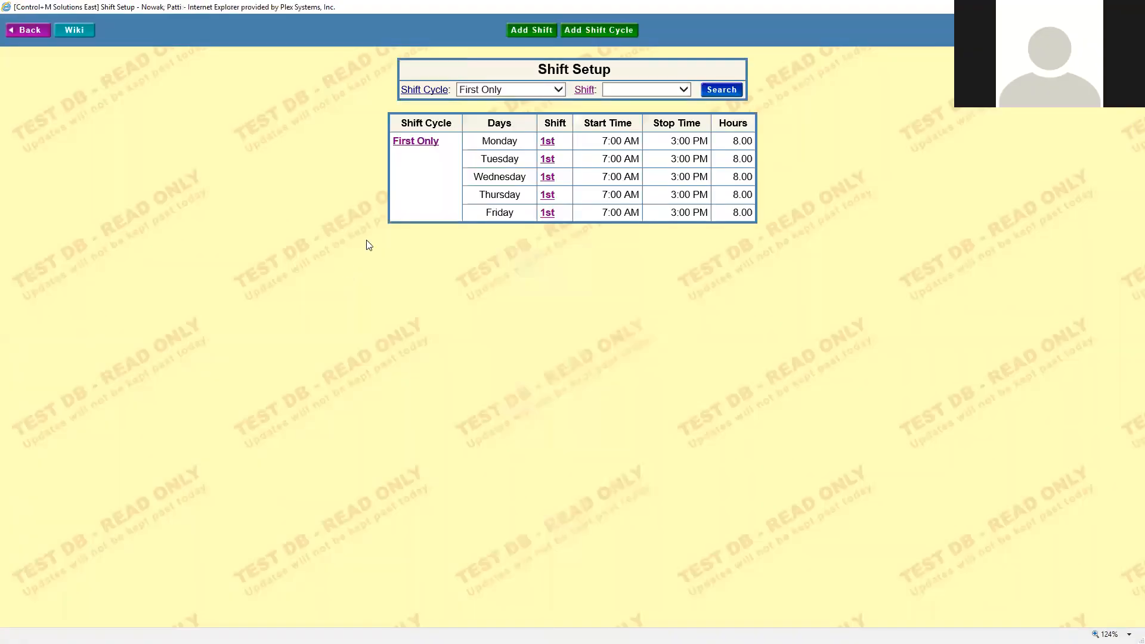
{"action": "left_click", "coordinate": [510, 88]}
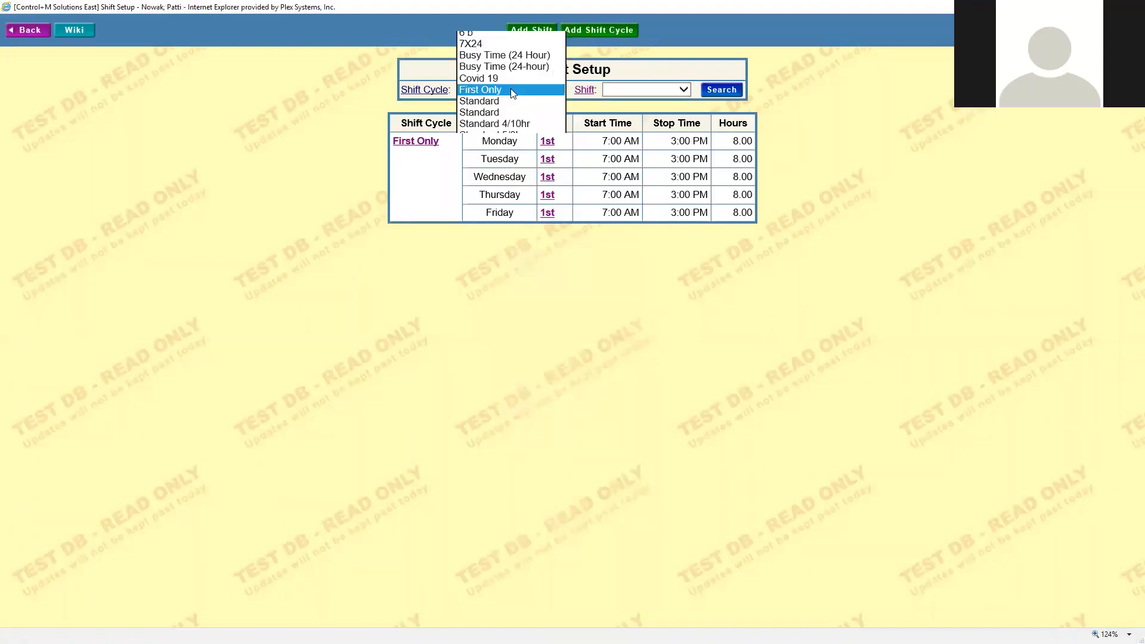
{"action": "left_click", "coordinate": [512, 78]}
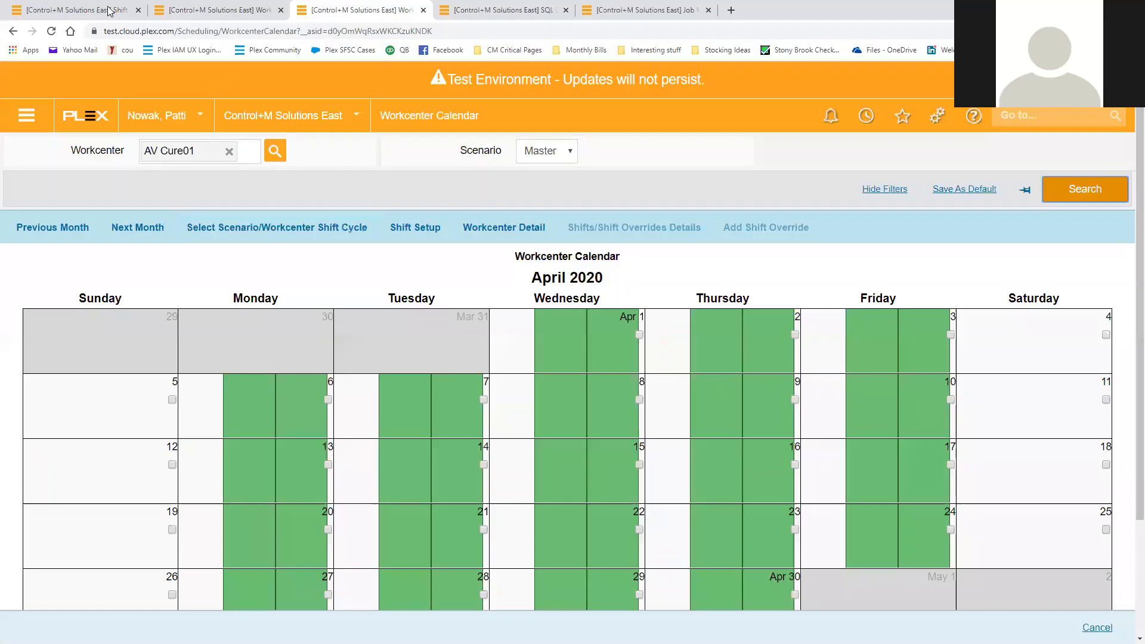
Step: Switch to the Shift Cycle page in Chrome, show all filters and try looking up a shift cycle with "c"
{"action": "left_click", "coordinate": [82, 11]}
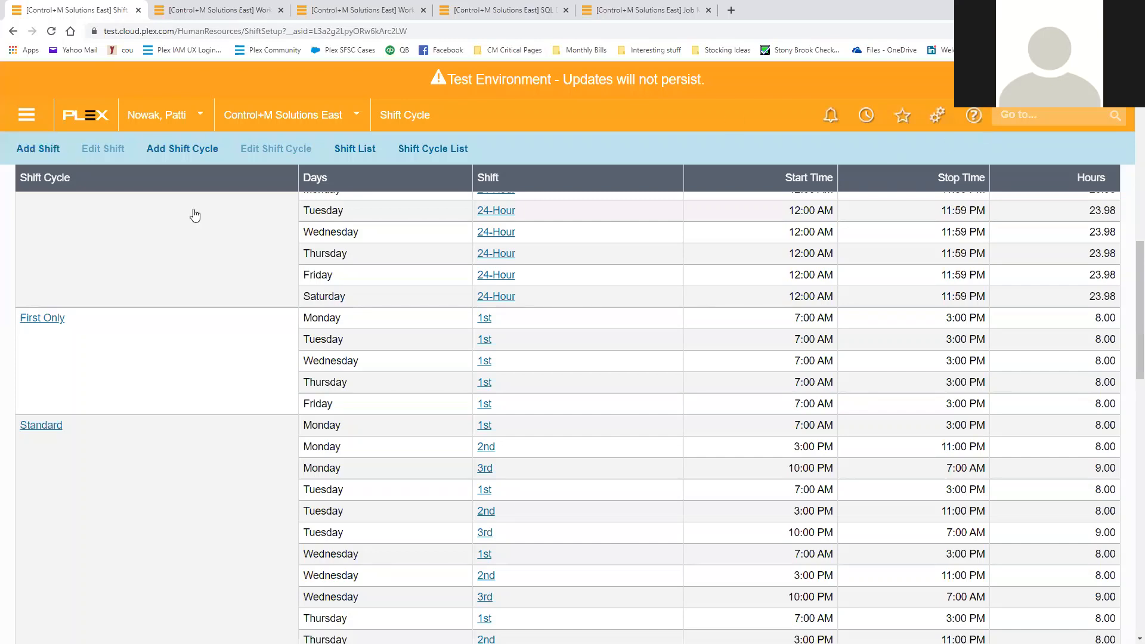
{"action": "scroll", "coordinate": [191, 215], "scroll_direction": "up", "scroll_amount": 10}
{"action": "scroll", "coordinate": [146, 213], "scroll_direction": "up", "scroll_amount": 2}
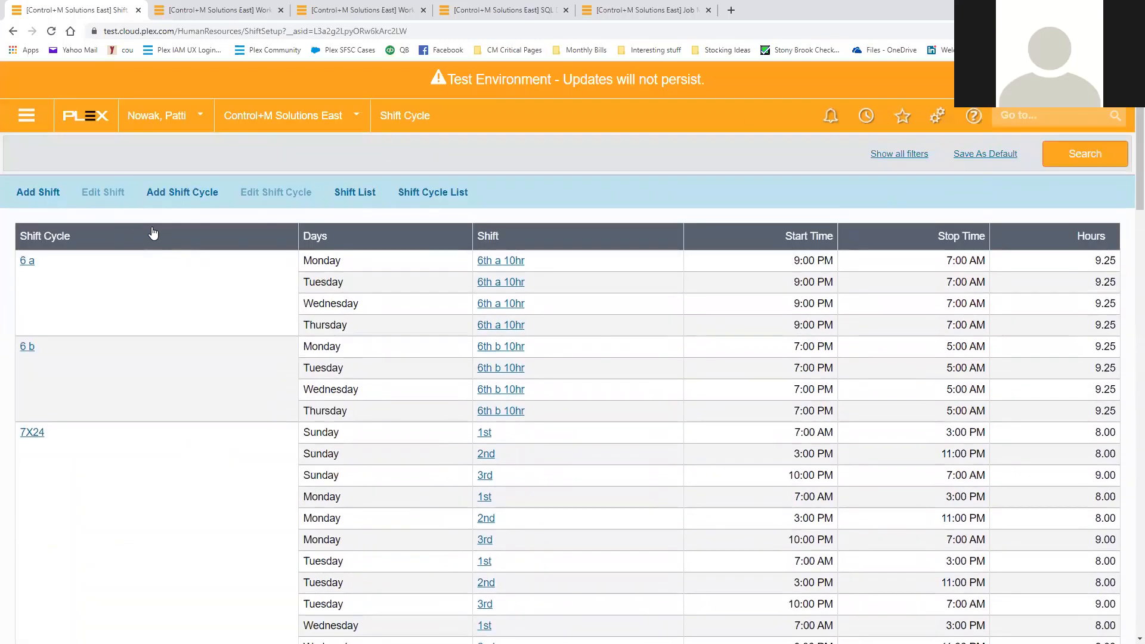
{"action": "left_click", "coordinate": [901, 157]}
{"action": "left_click", "coordinate": [260, 151]}
{"action": "type", "text": "c"}
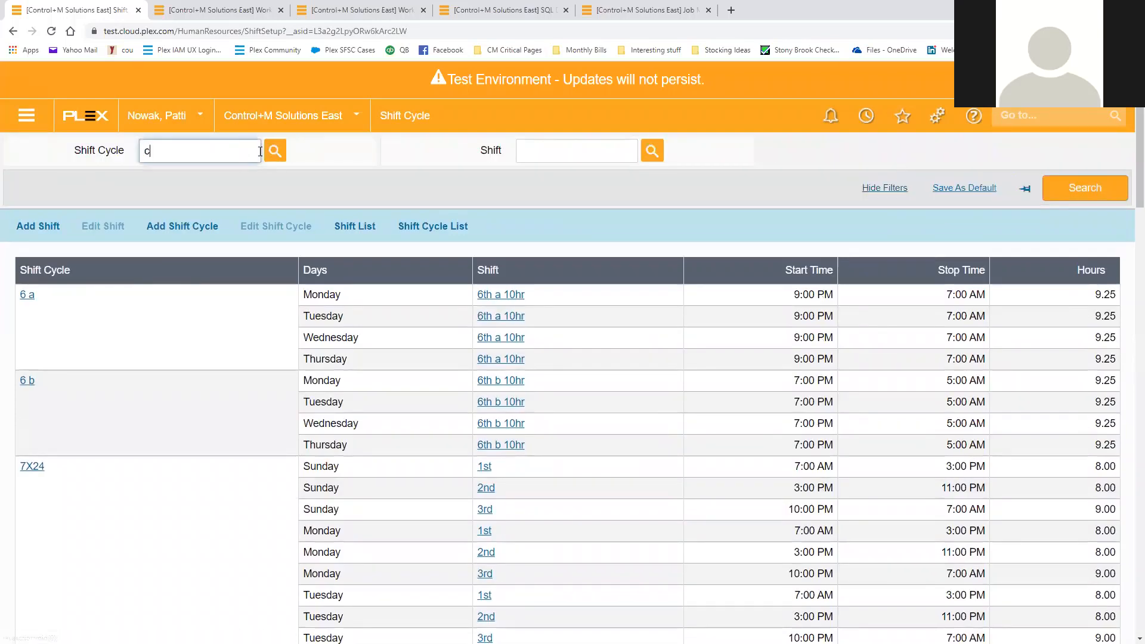
{"action": "left_click", "coordinate": [275, 150]}
{"action": "left_click", "coordinate": [213, 189]}
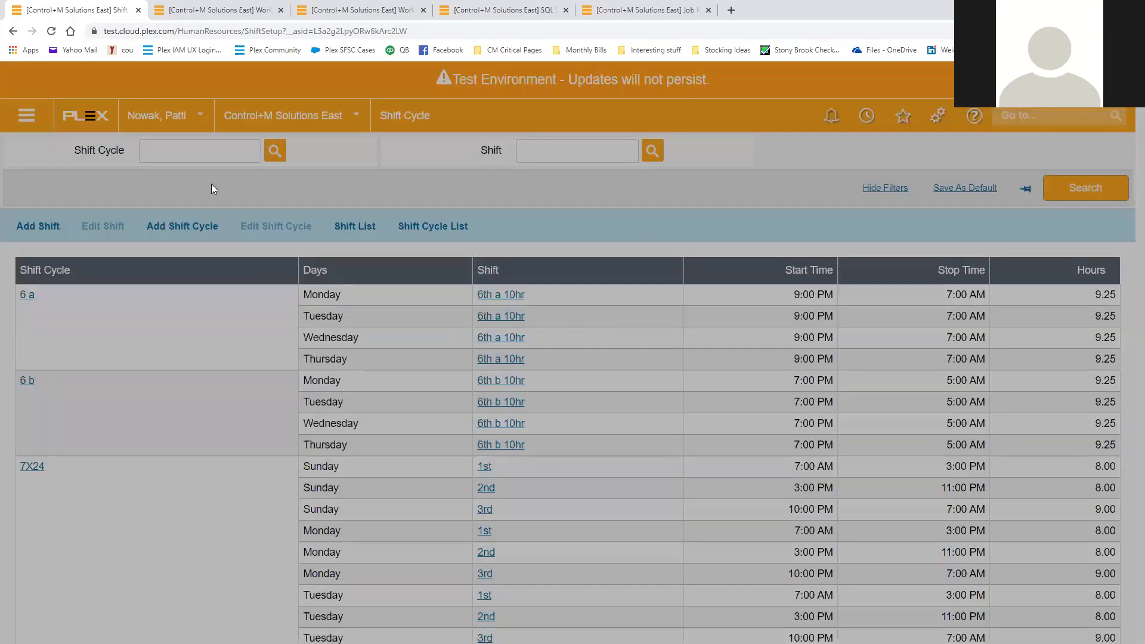
Step: Reload the unfiltered shift cycle list and review the days and shifts of the Covid 19 cycle
{"action": "left_click", "coordinate": [1074, 187]}
{"action": "scroll", "coordinate": [160, 357], "scroll_direction": "down", "scroll_amount": 6}
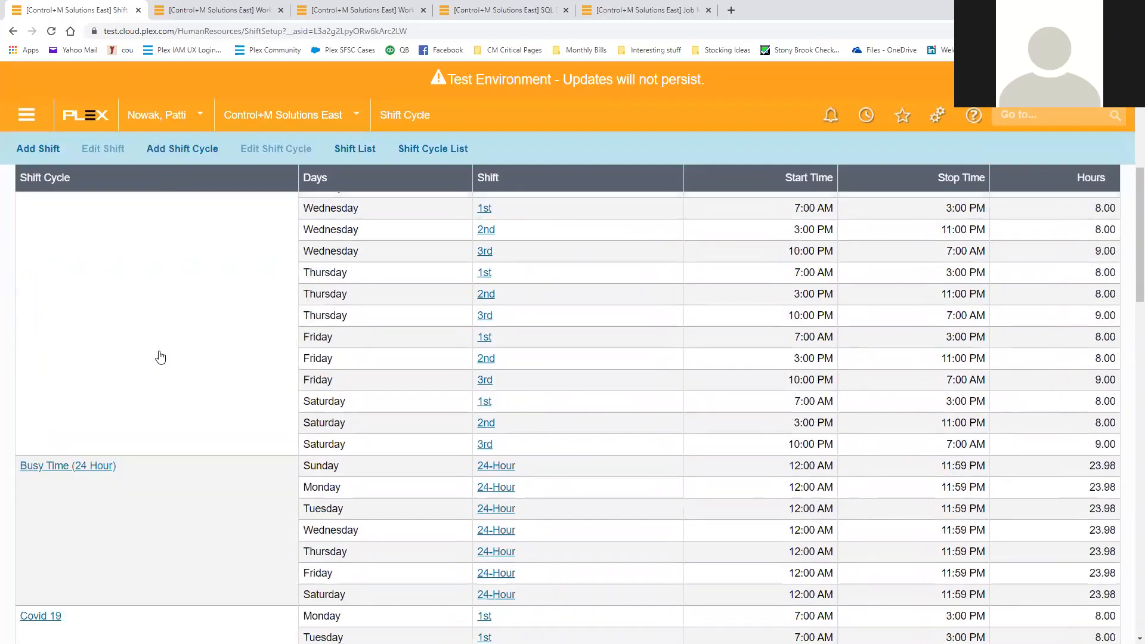
{"action": "scroll", "coordinate": [160, 358], "scroll_direction": "down", "scroll_amount": 5}
{"action": "scroll", "coordinate": [89, 316], "scroll_direction": "up", "scroll_amount": 1}
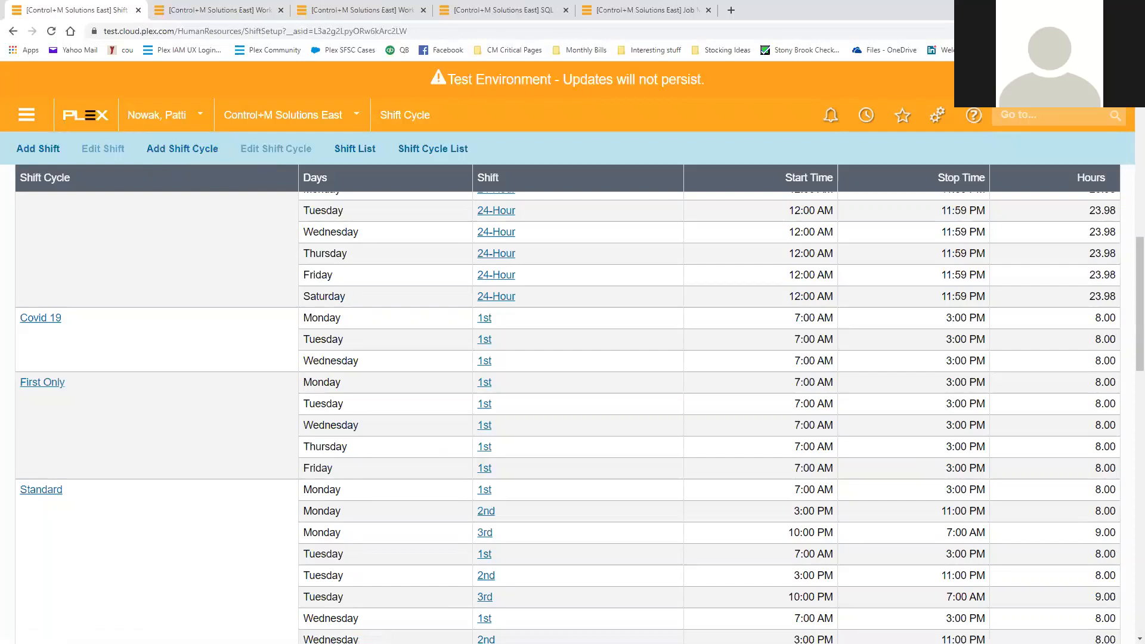
Step: Download the Workcenters list as a CSV from Internet Explorer, inspect its columns in Excel and close the file
{"action": "key", "text": "alt+Tab"}
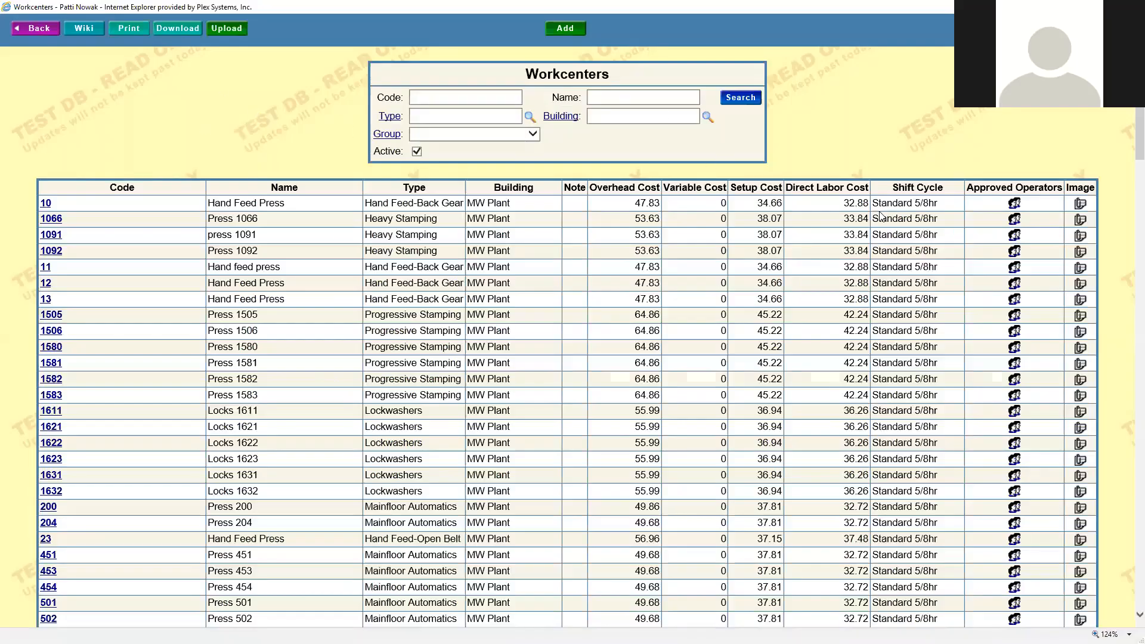
{"action": "left_click", "coordinate": [183, 29]}
{"action": "left_click", "coordinate": [720, 631]}
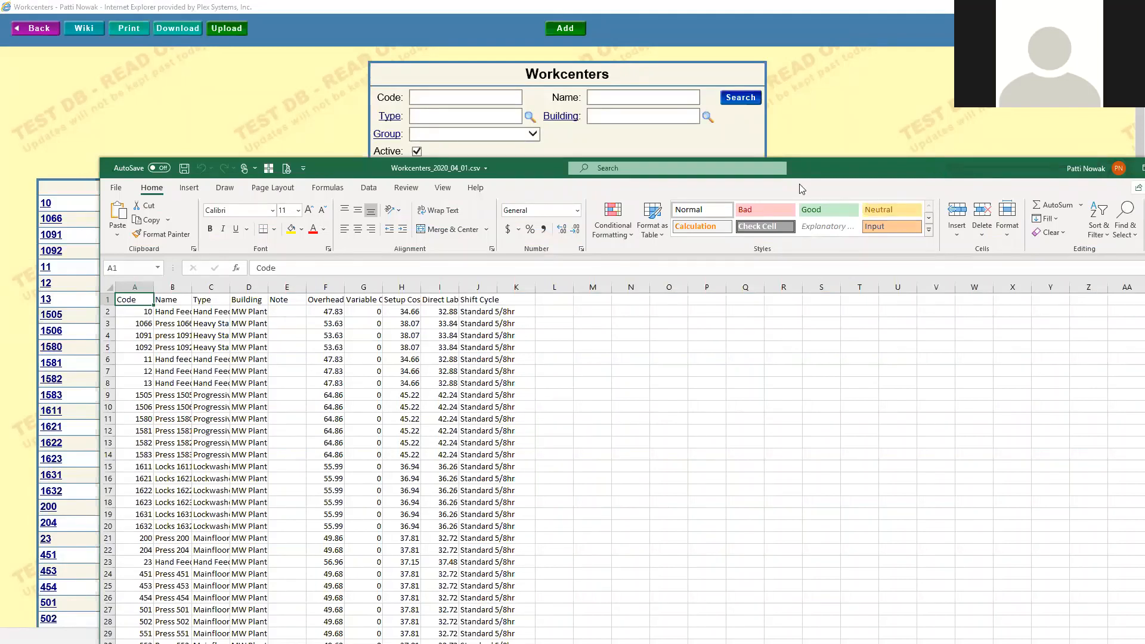
{"action": "left_click_drag", "start_coordinate": [840, 167], "coordinate": [519, 187]}
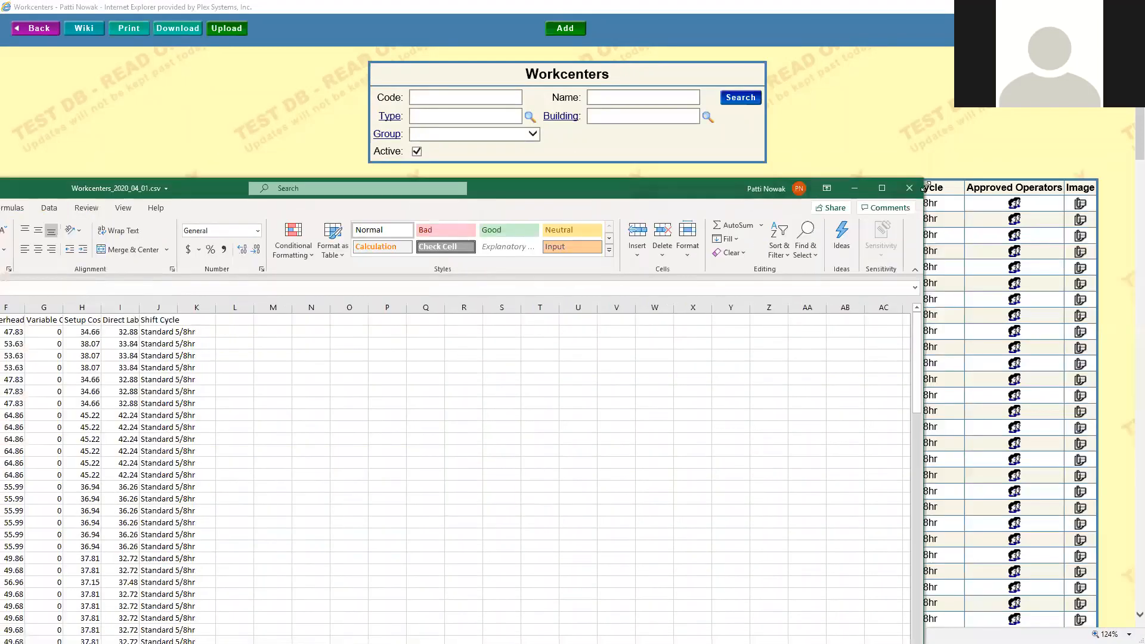
{"action": "left_click", "coordinate": [910, 188]}
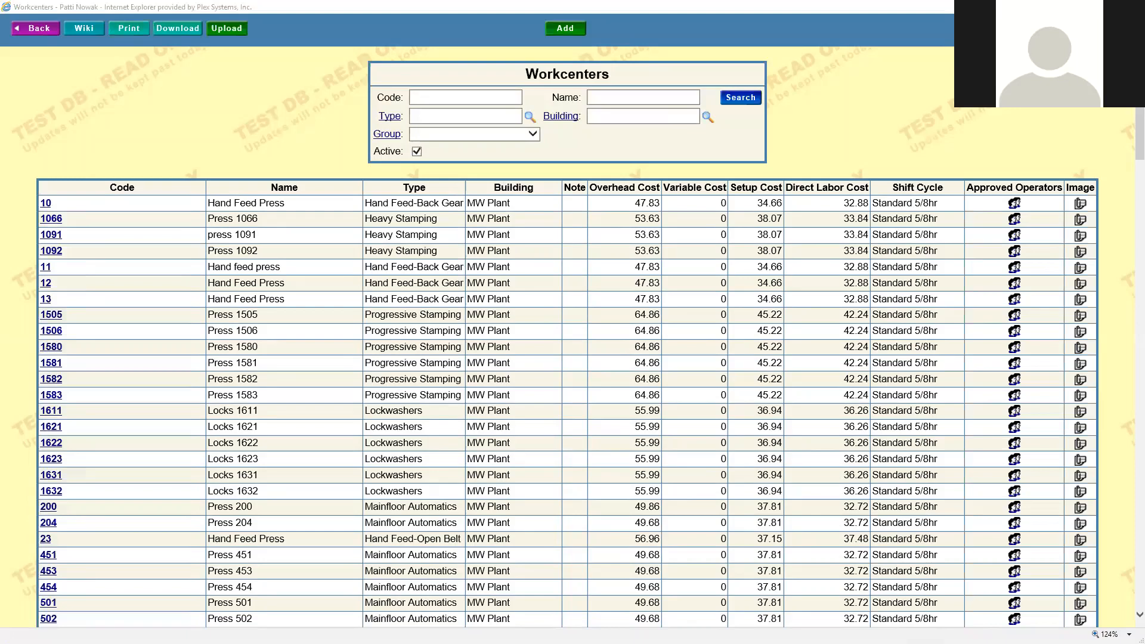
Step: Switch to the stored procedures window, open the SQL of Covid 19 WC Upload and execute it
{"action": "key", "text": "alt+Tab"}
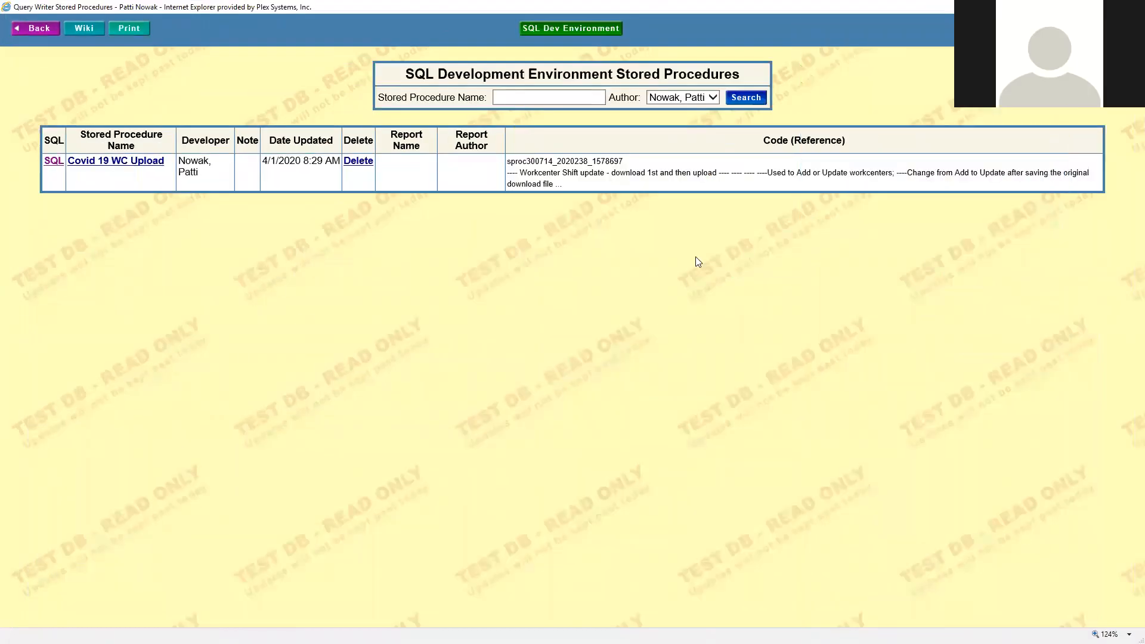
{"action": "right_click", "coordinate": [934, 113]}
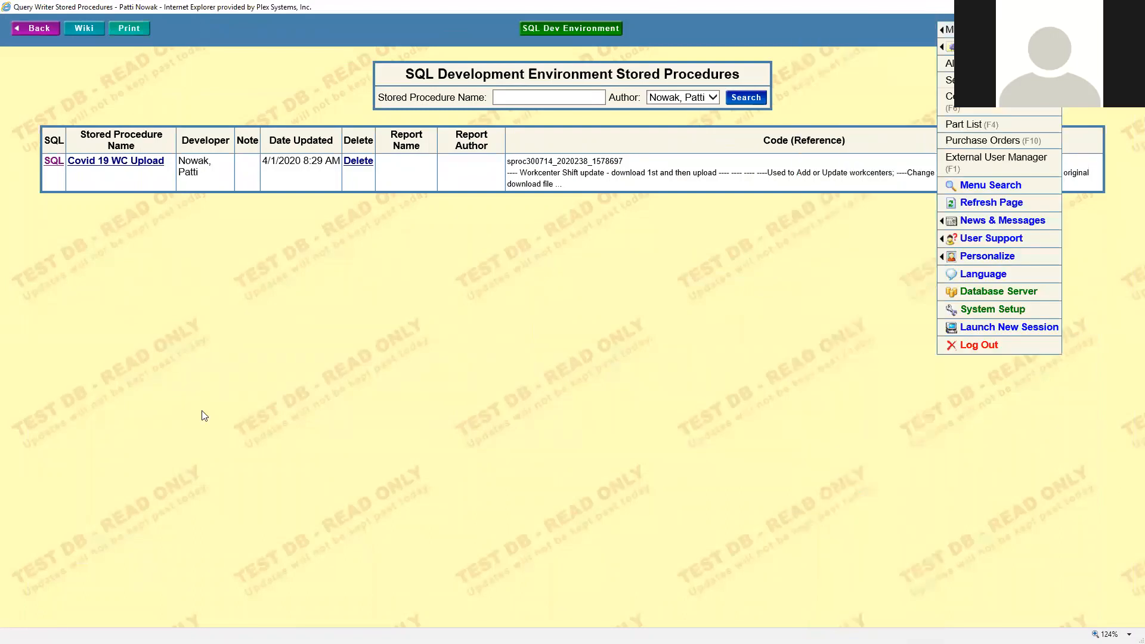
{"action": "left_click", "coordinate": [58, 166]}
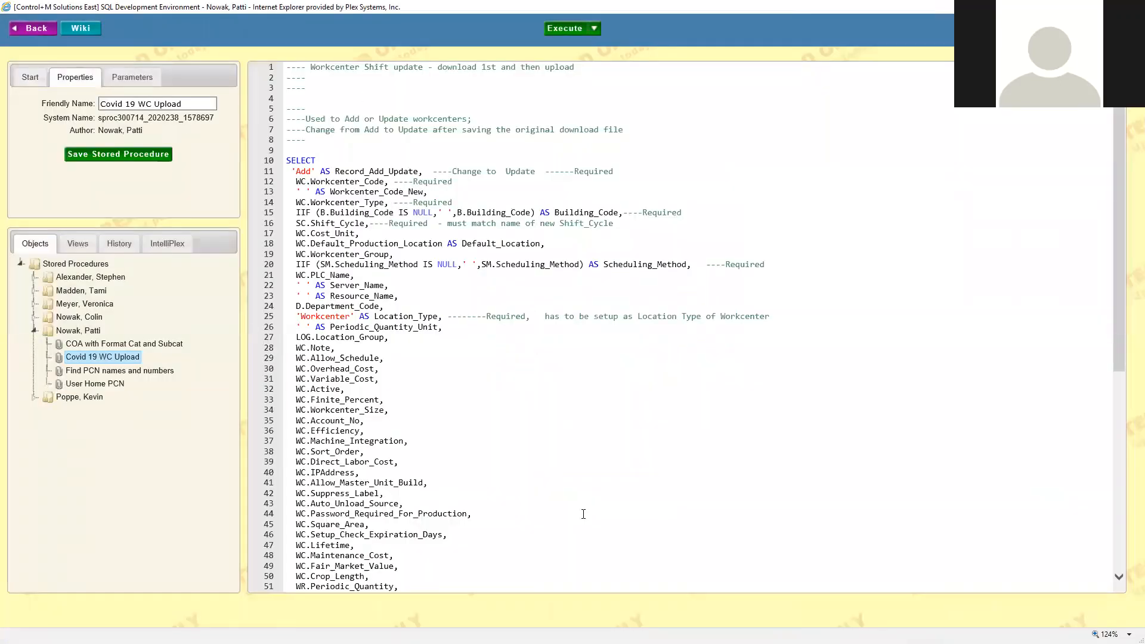
{"action": "left_click", "coordinate": [575, 35]}
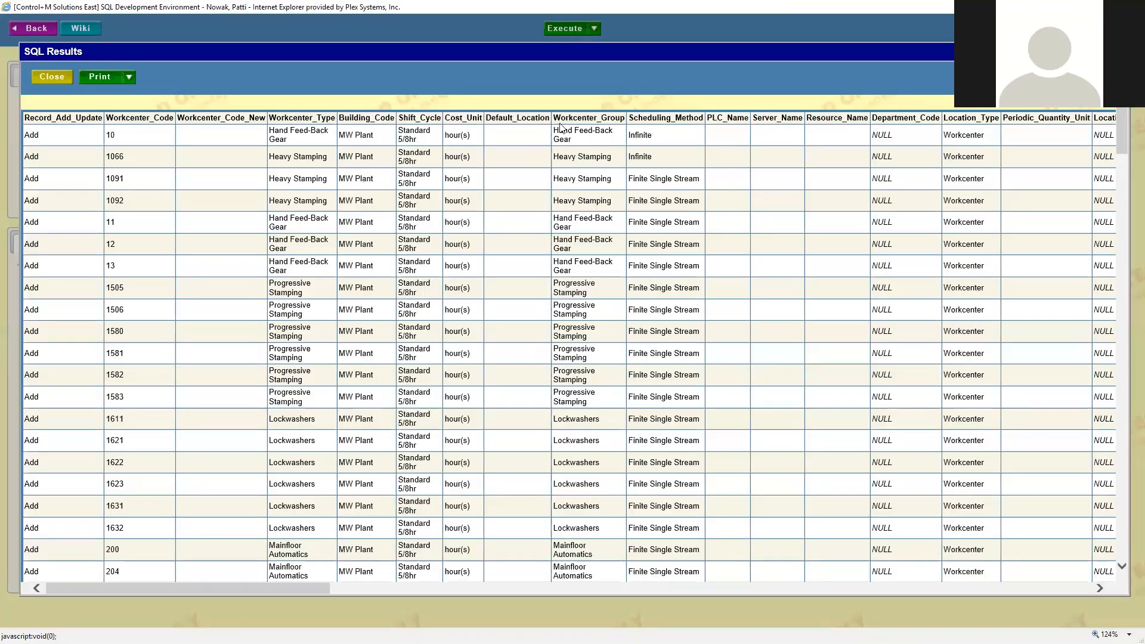
{"action": "left_click_drag", "start_coordinate": [312, 588], "coordinate": [259, 599]}
Step: Export the query results to CSV and open the exported file in a maximized Excel window
{"action": "left_click", "coordinate": [130, 80]}
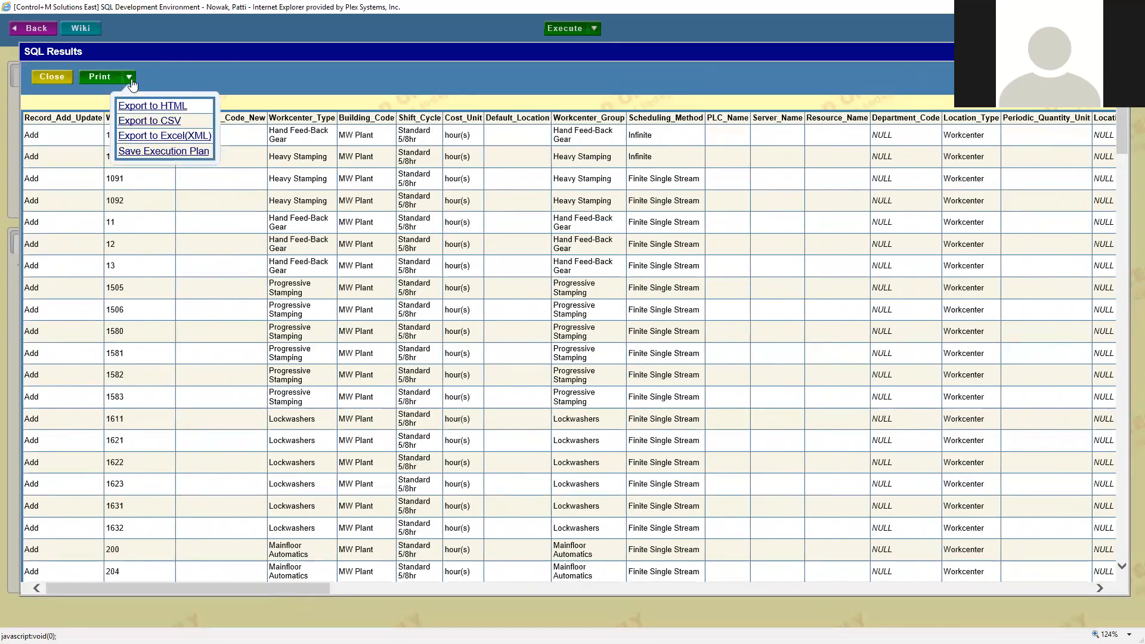
{"action": "left_click", "coordinate": [139, 121]}
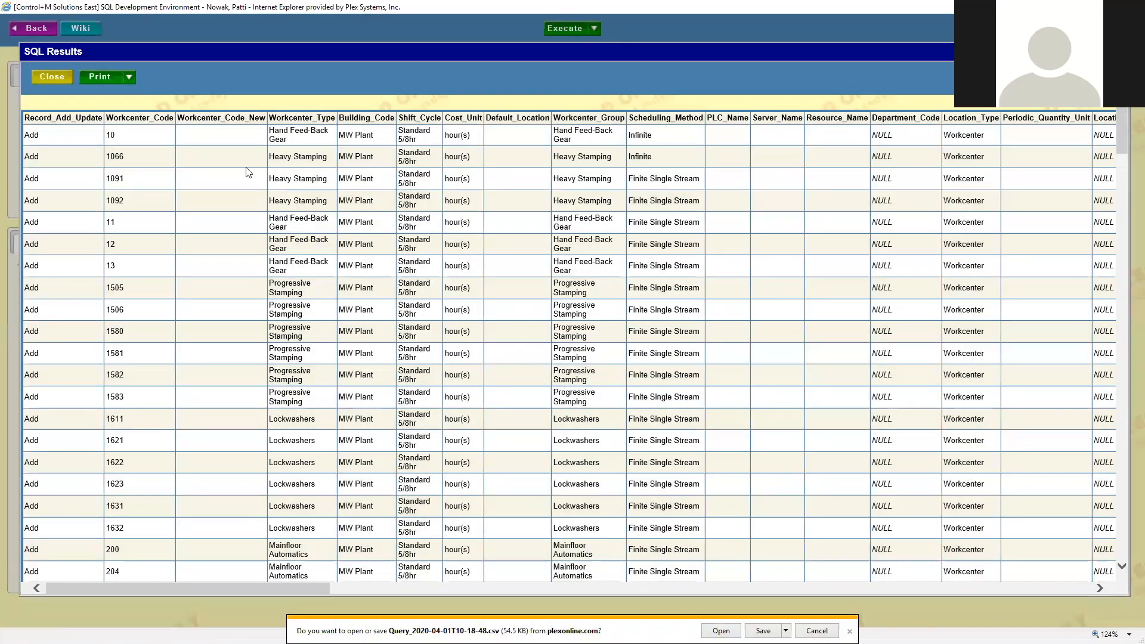
{"action": "left_click", "coordinate": [762, 630]}
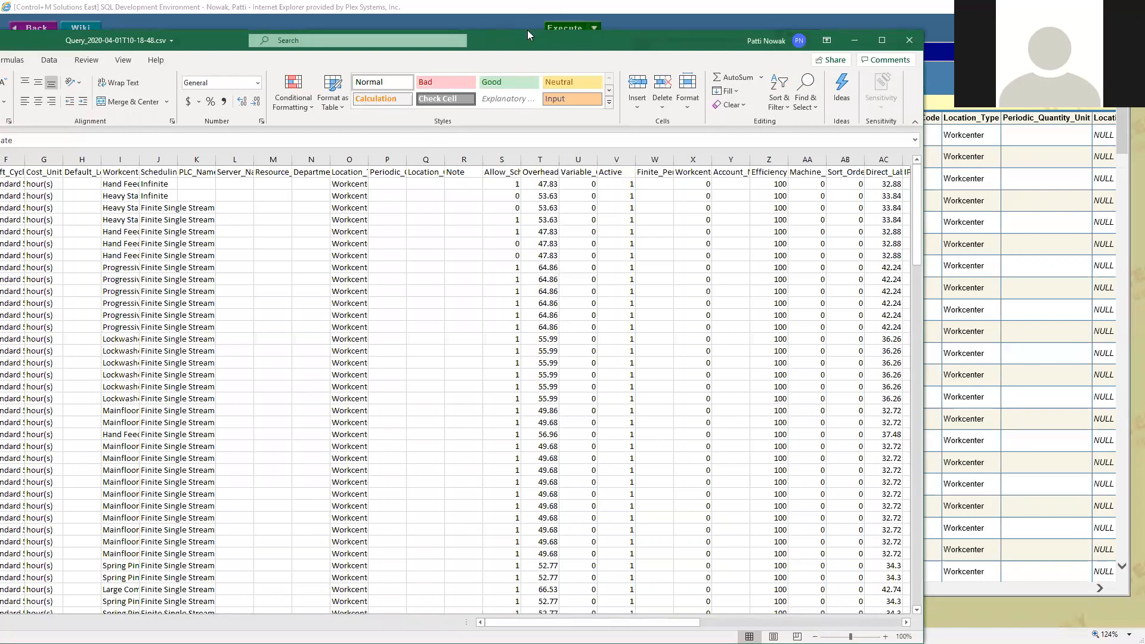
{"action": "double_click", "coordinate": [527, 36]}
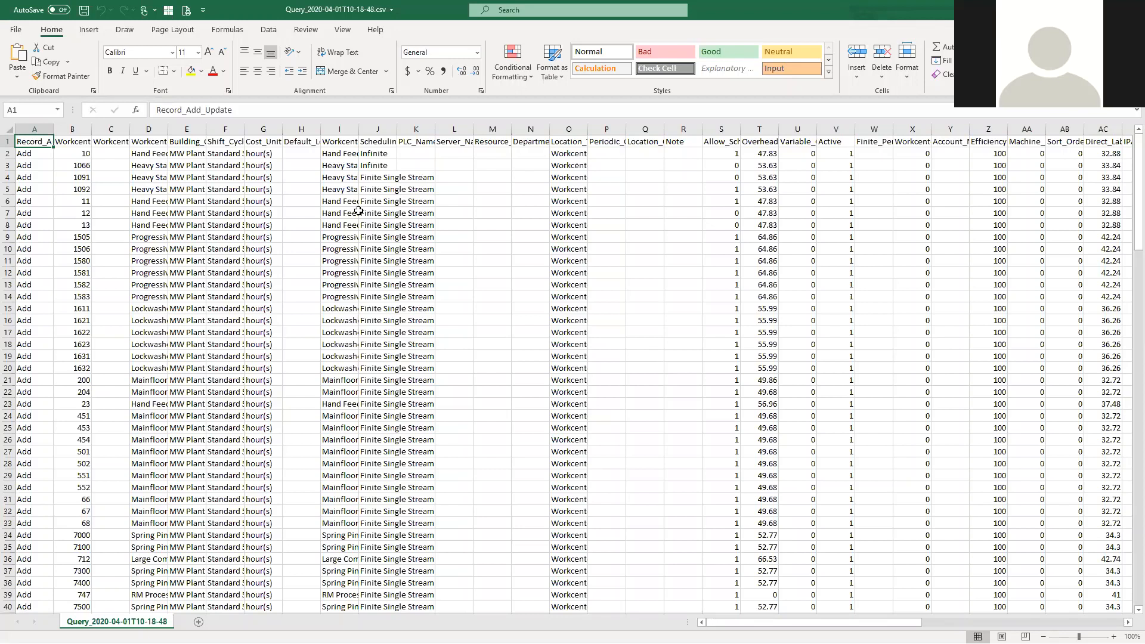
Step: Save the exported query file to the Desktop as a CSV UTF-8 file named Original WC Schedule
{"action": "left_click", "coordinate": [79, 156]}
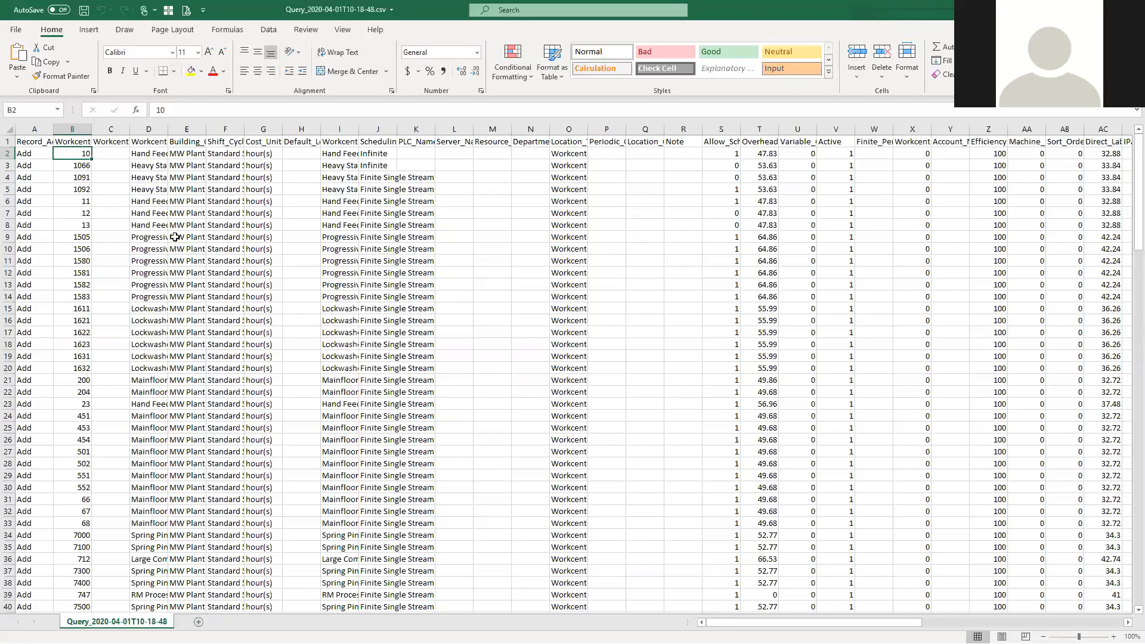
{"action": "left_click", "coordinate": [8, 31]}
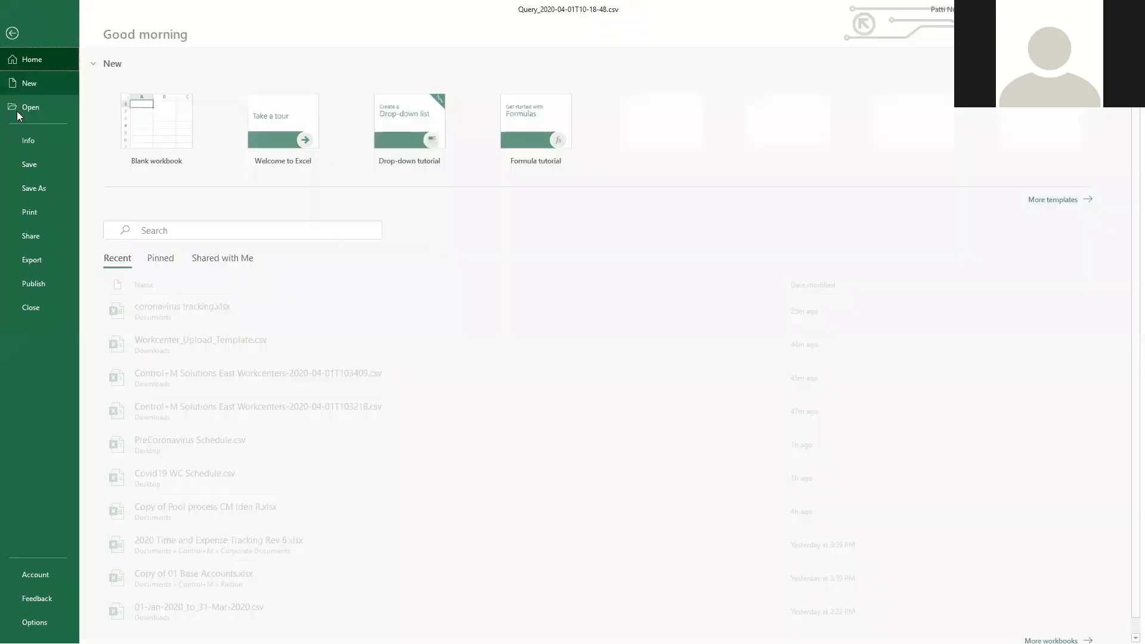
{"action": "left_click", "coordinate": [35, 187]}
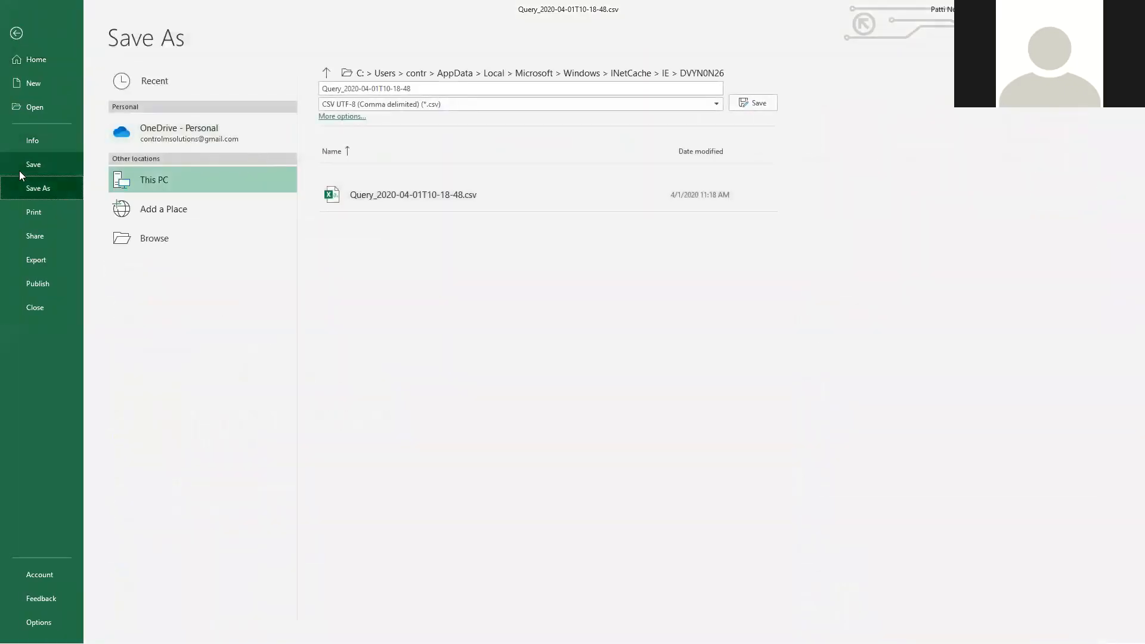
{"action": "left_click", "coordinate": [138, 239]}
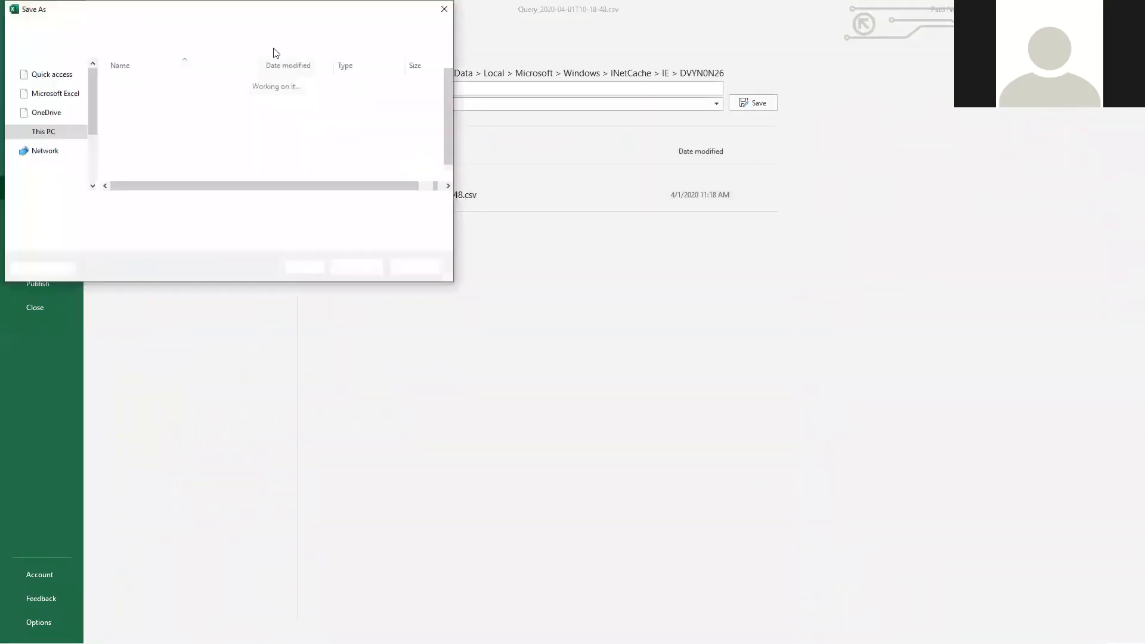
{"action": "left_click", "coordinate": [200, 150]}
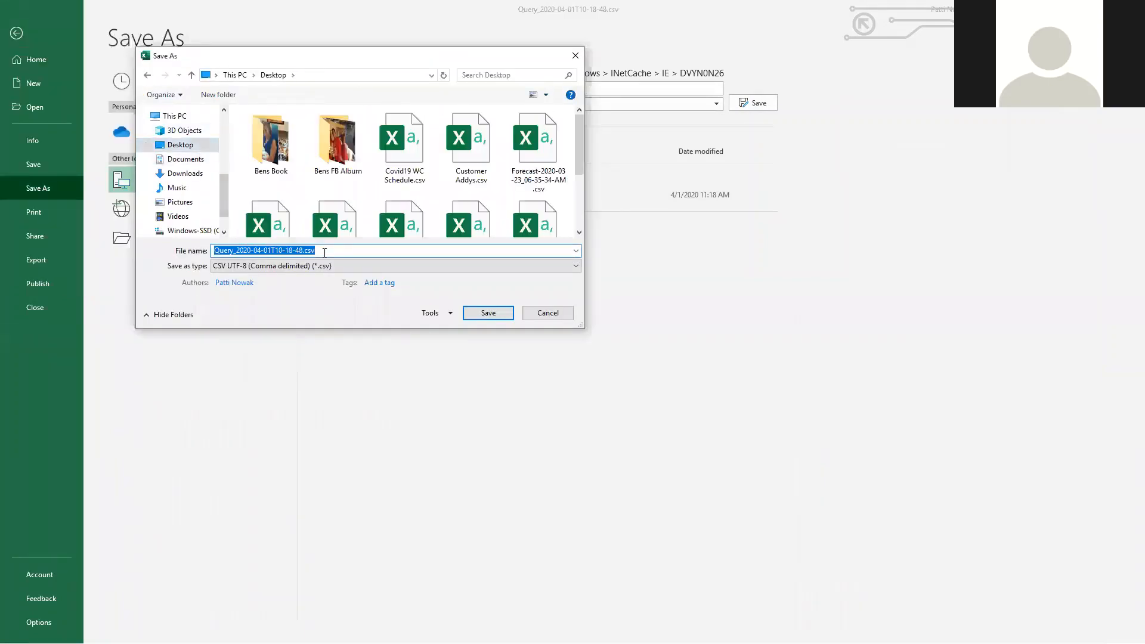
{"action": "type", "text": "Origin"}
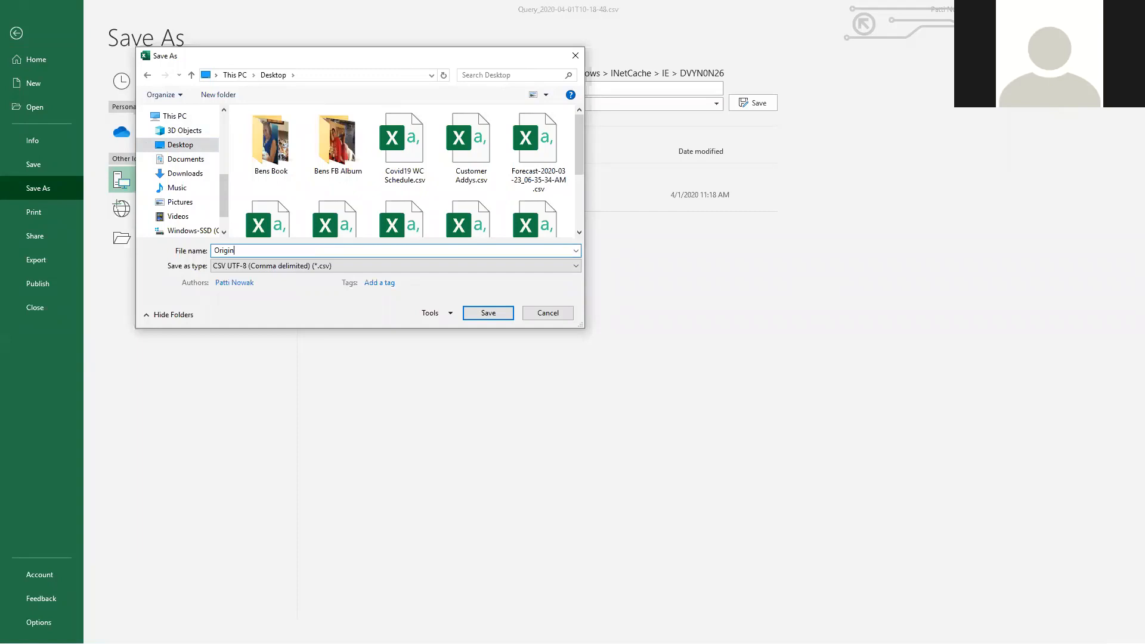
{"action": "type", "text": "al WC Schedule"}
{"action": "key", "text": "Return"}
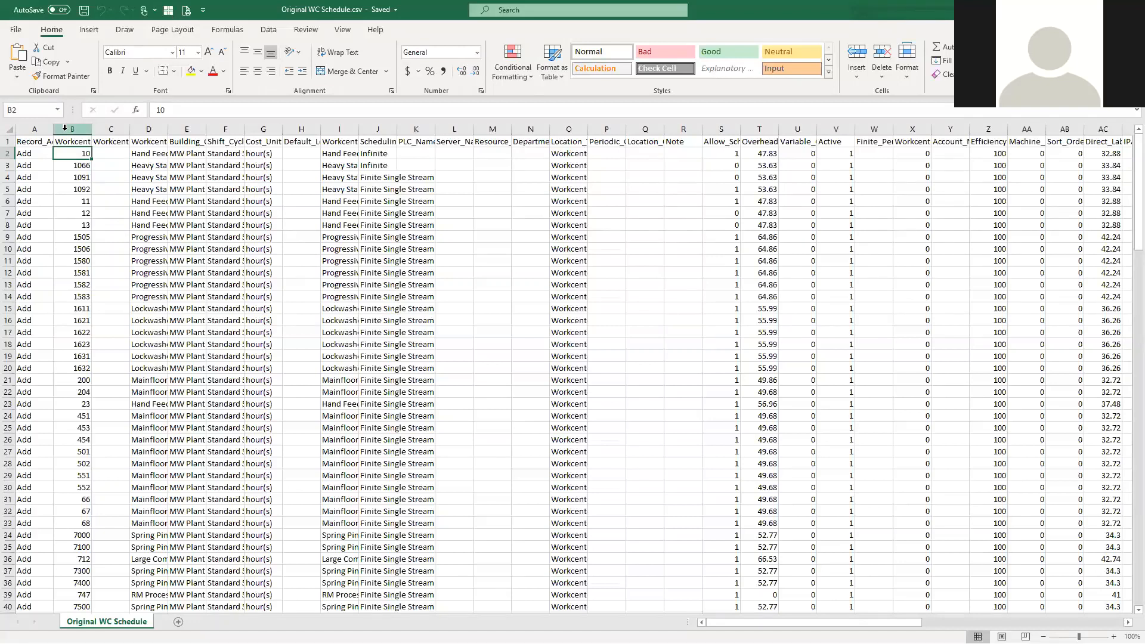
Step: Widen the Record_Add_Update column to show its full header and select its first data cell, A2
{"action": "left_click_drag", "start_coordinate": [53, 129], "coordinate": [107, 130]}
{"action": "left_click", "coordinate": [92, 153]}
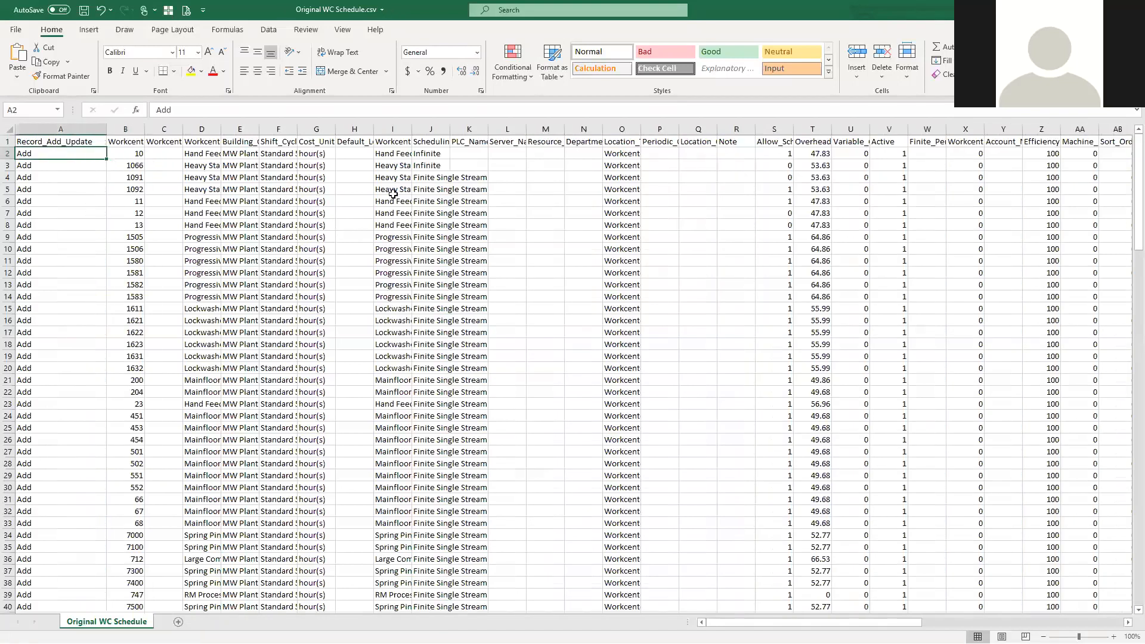
{"action": "key", "text": "Up"}
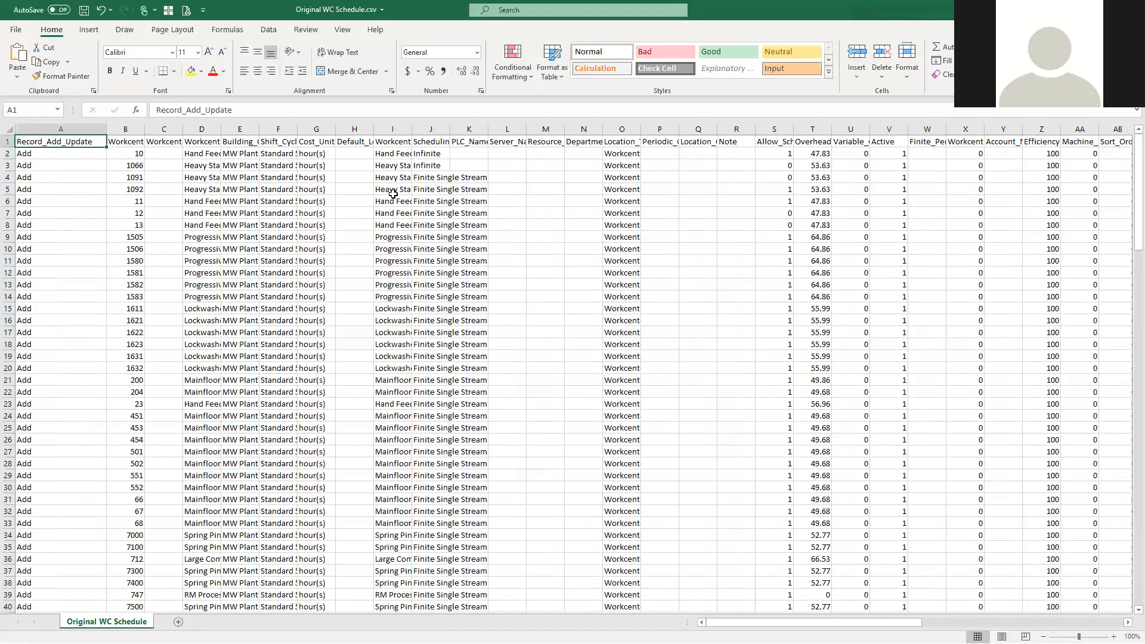
{"action": "key", "text": "Down"}
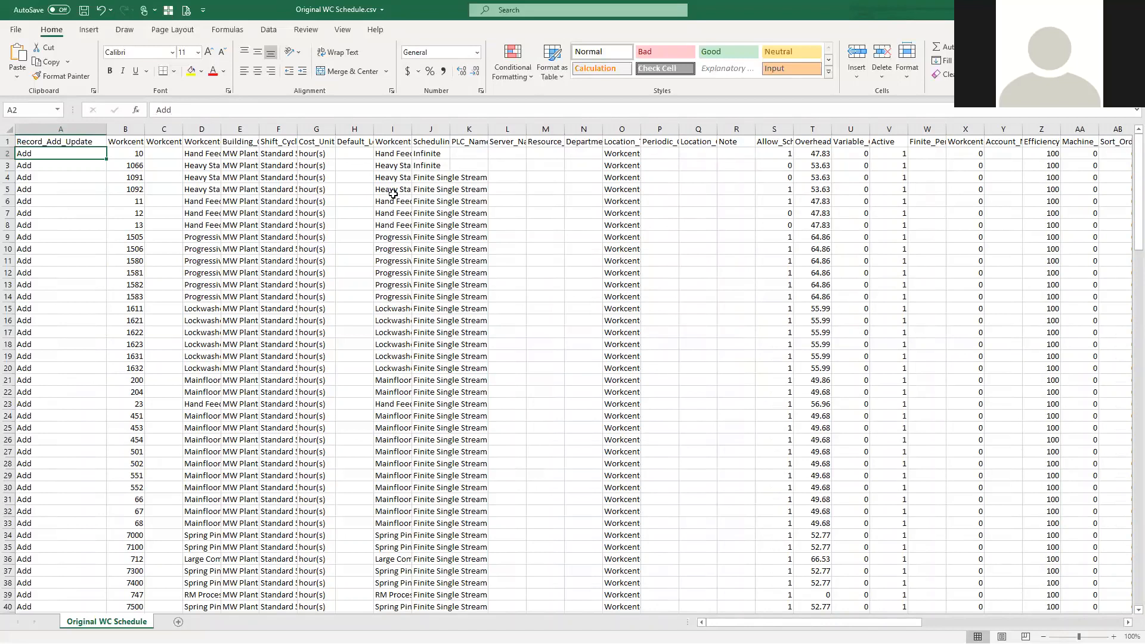
{"action": "key", "text": "Right"}
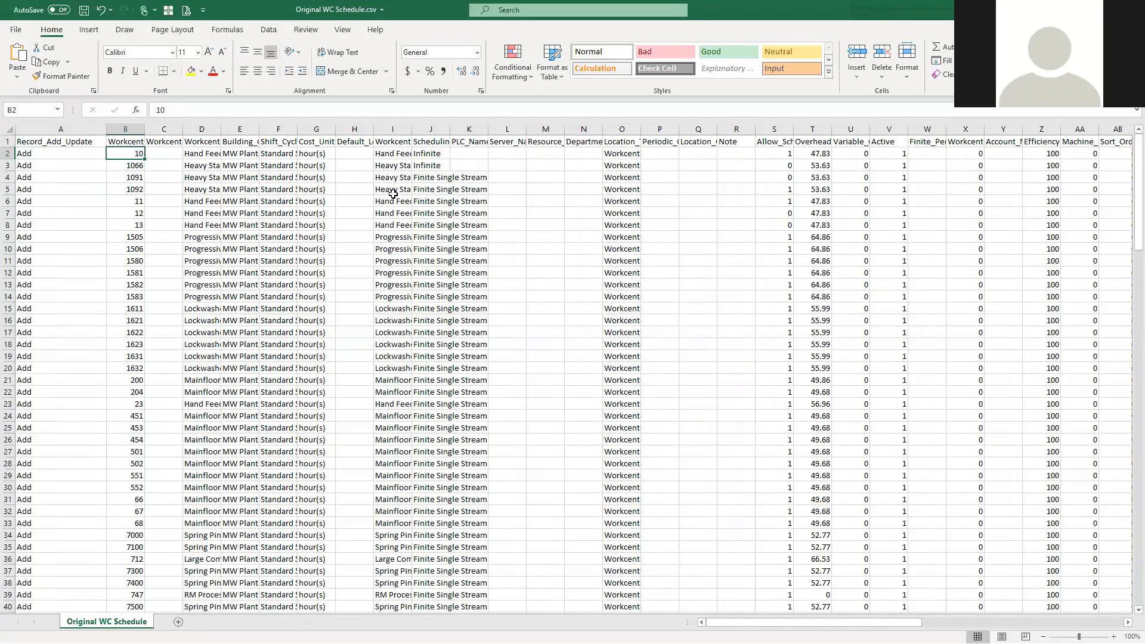
{"action": "key", "text": "Left"}
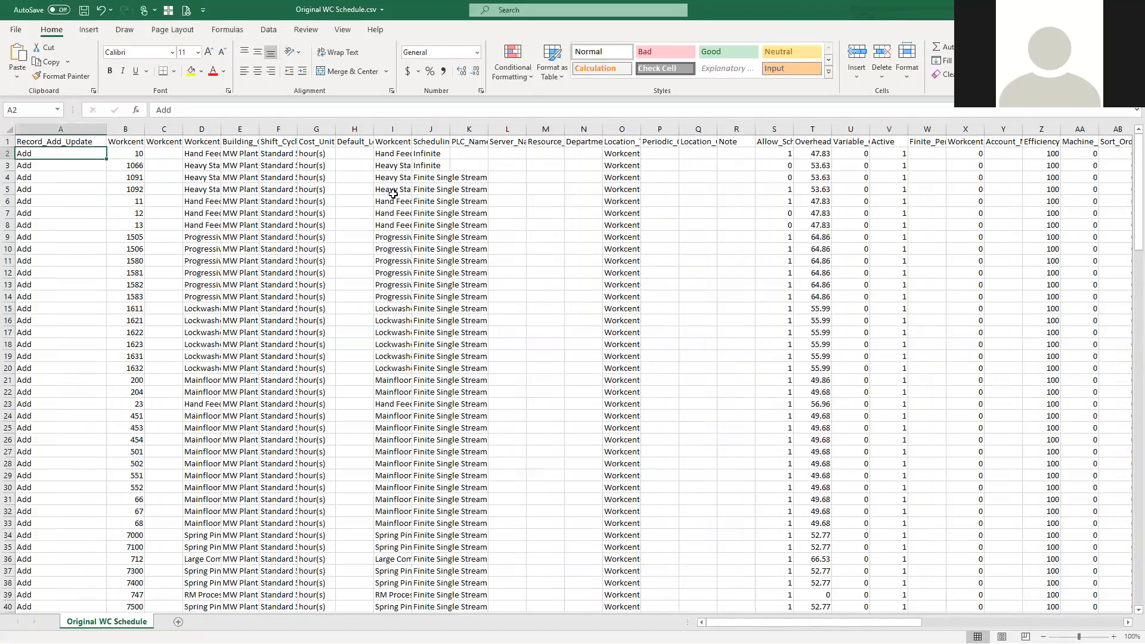
Step: Set the first Record_Add_Update value to Update and fill it down through all records
{"action": "type", "text": "Update"}
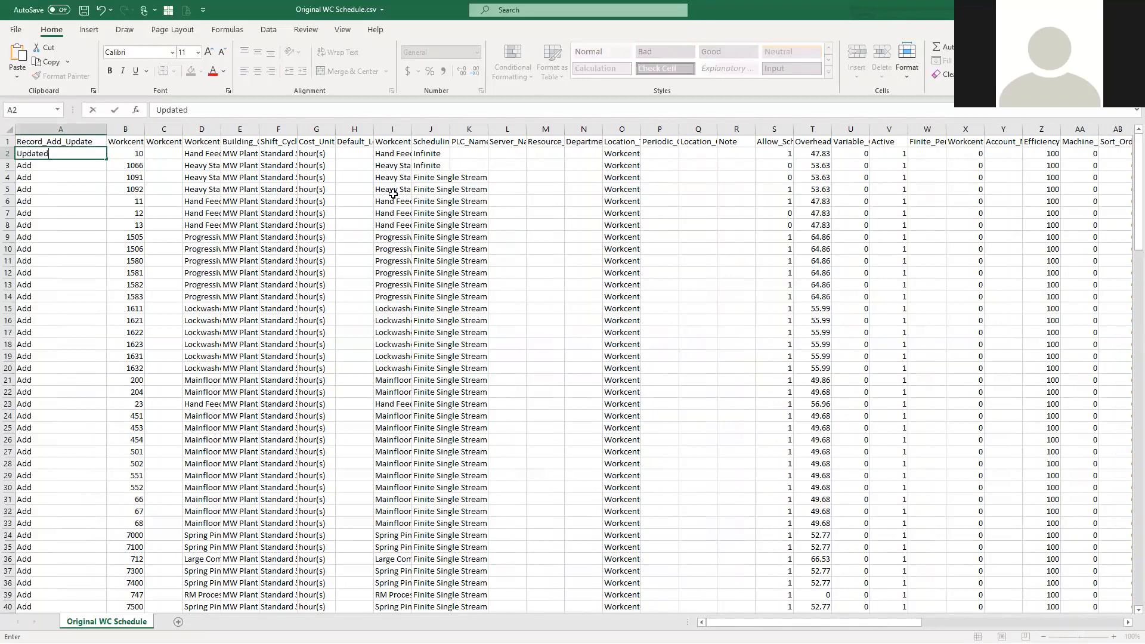
{"action": "key", "text": "Return"}
{"action": "left_click", "coordinate": [73, 152]}
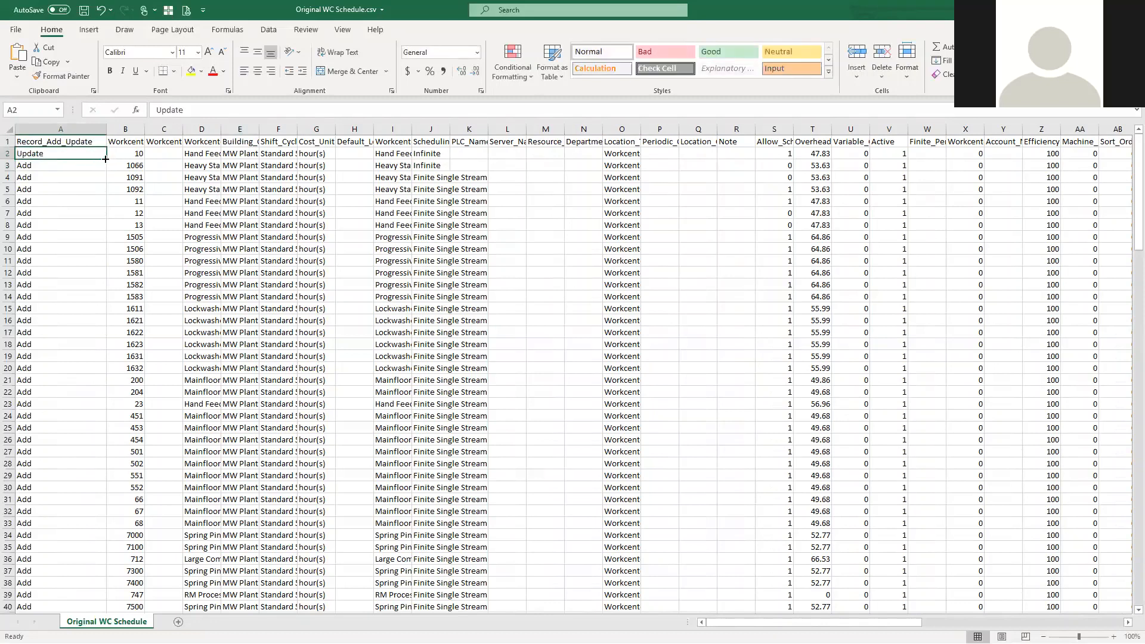
{"action": "double_click", "coordinate": [106, 159]}
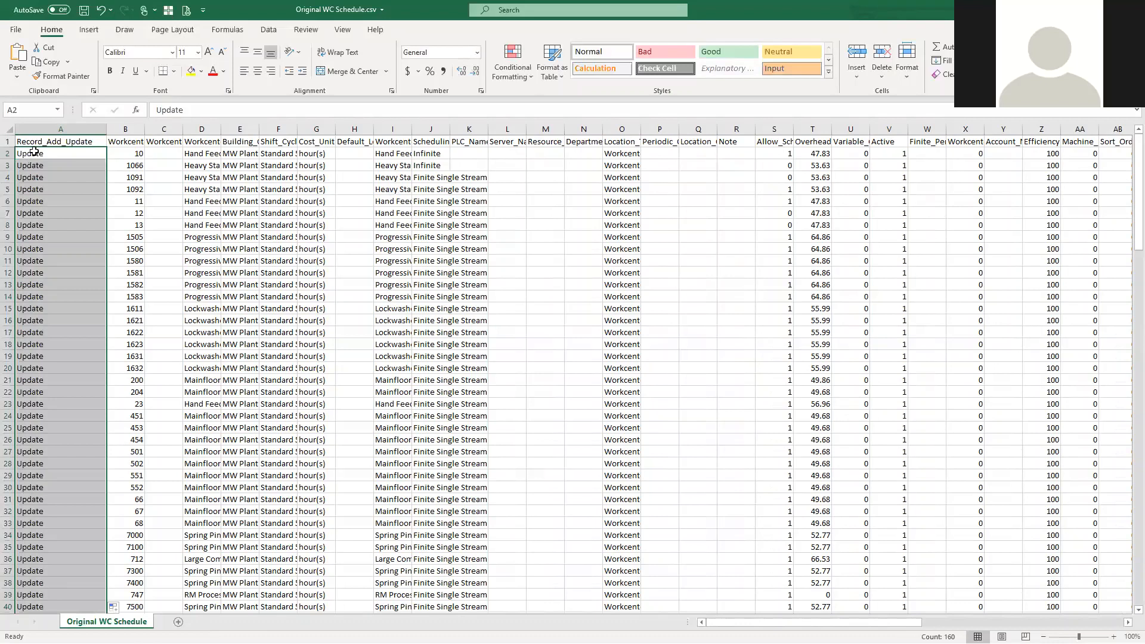
{"action": "left_click", "coordinate": [30, 272]}
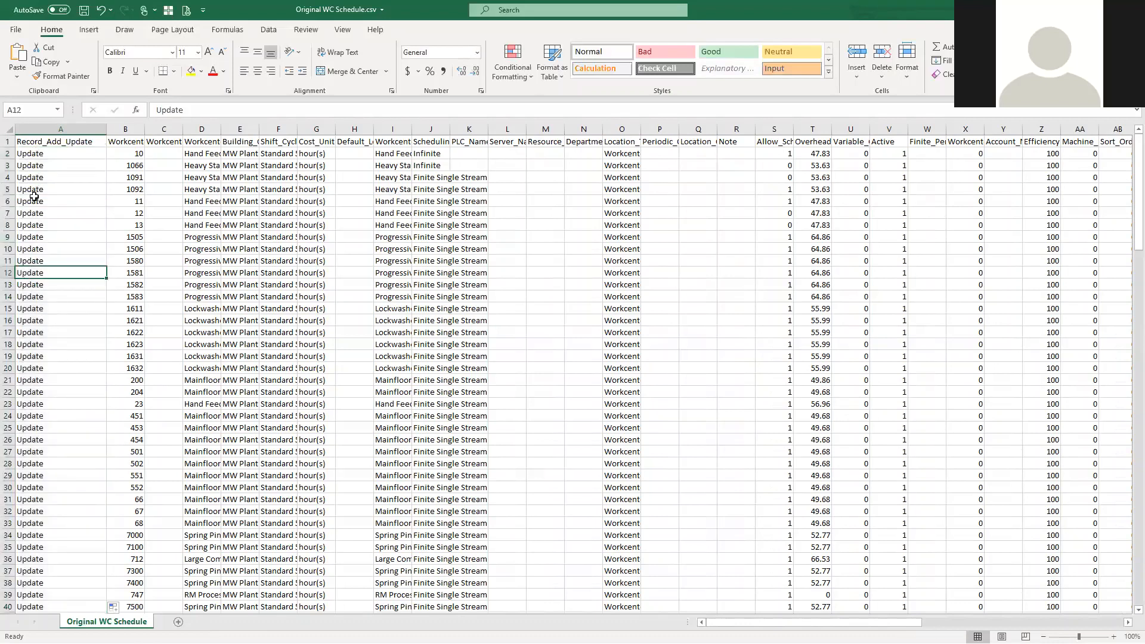
{"action": "left_click", "coordinate": [29, 153]}
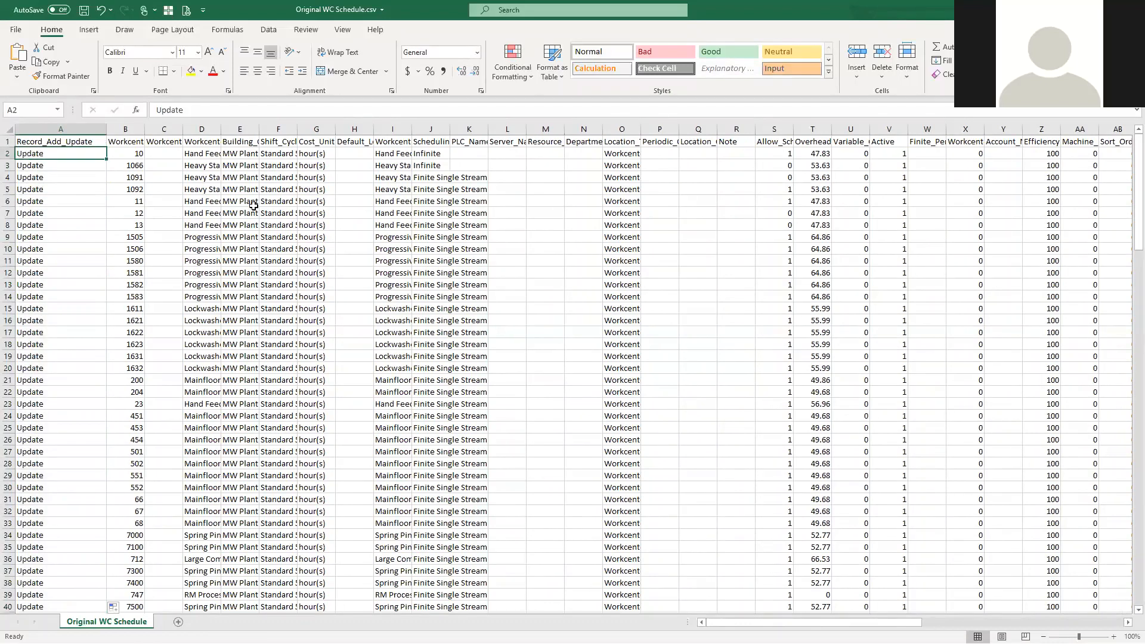
Step: Widen the Shift_Cycle column and compare its values side by side with the Plex Workcenters list, then return to the maximized worksheet
{"action": "double_click", "coordinate": [297, 129]}
{"action": "left_click", "coordinate": [326, 152]}
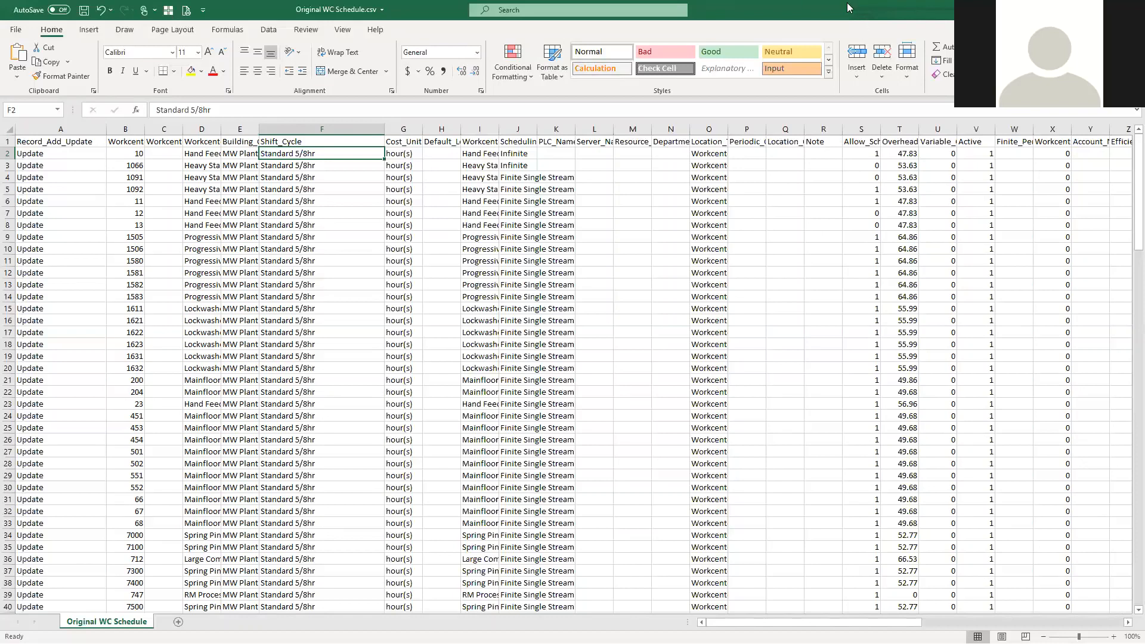
{"action": "key", "text": "super+Right"}
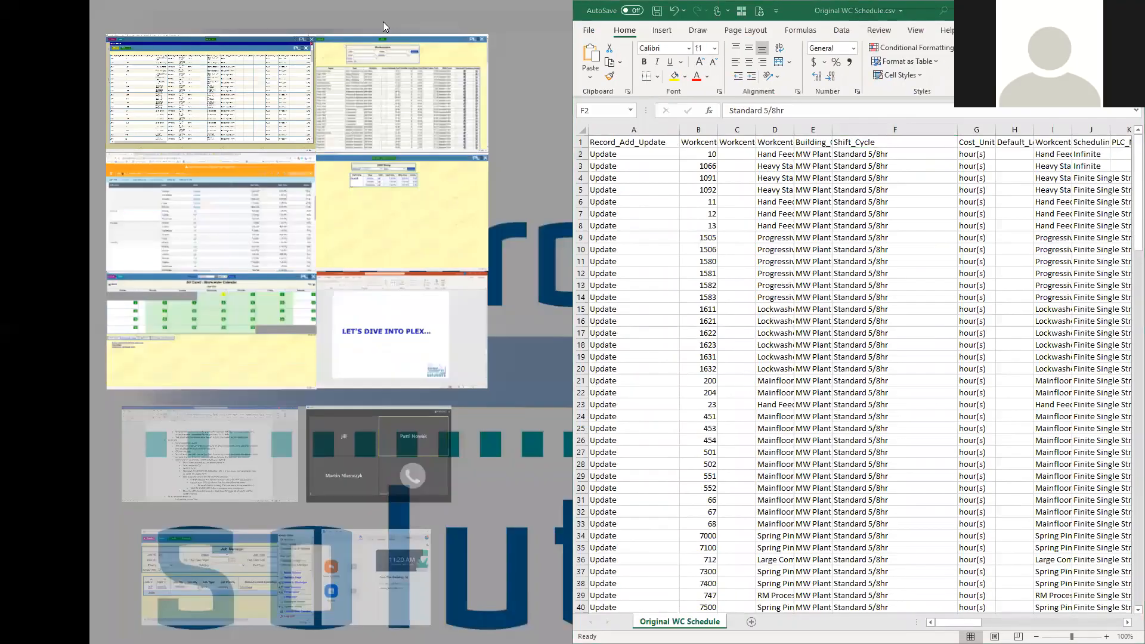
{"action": "left_click", "coordinate": [328, 78]}
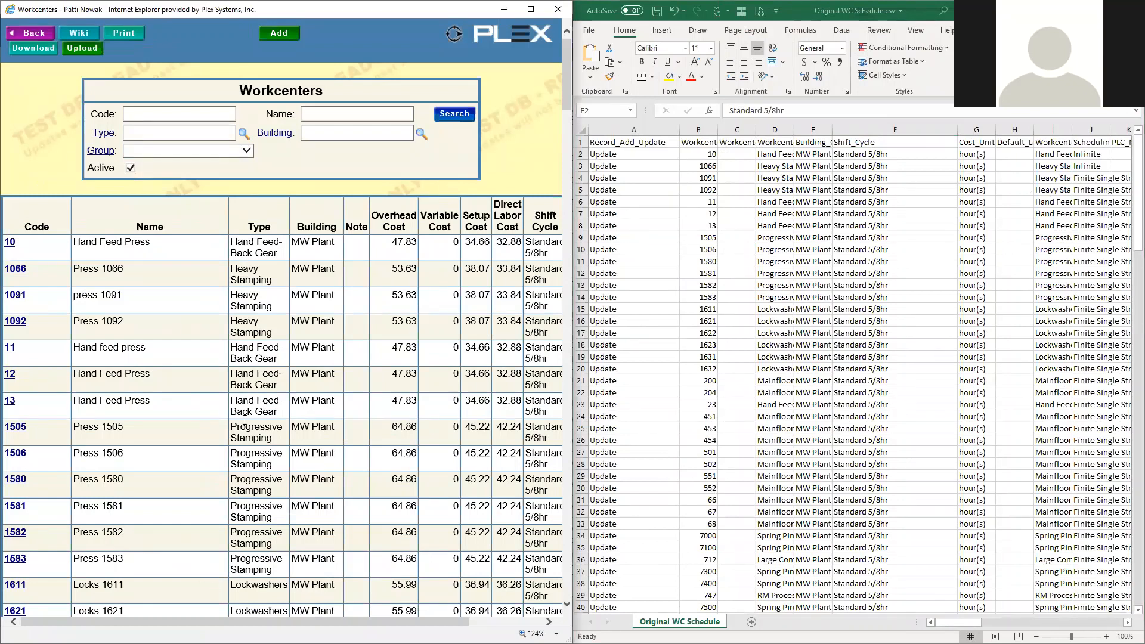
{"action": "left_click", "coordinate": [1103, 9]}
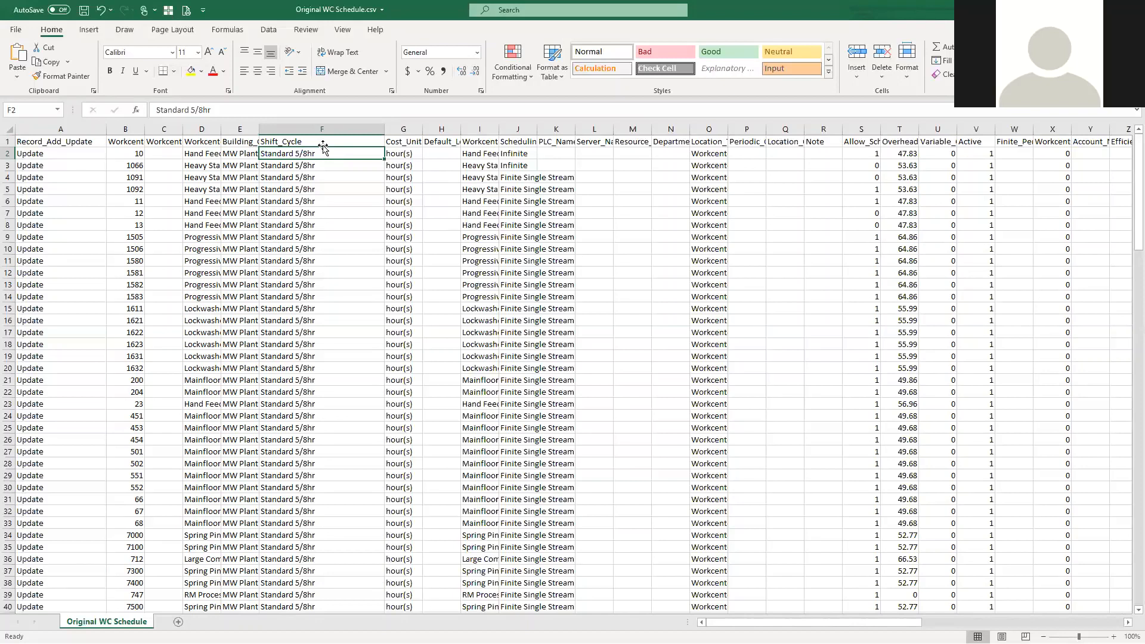
Step: Enter Covid 19 as the Shift_Cycle in cell F2 and check the spelling against the cycle name in Plex Shift Setup
{"action": "type", "text": "Covid 19"}
{"action": "key", "text": "ctrl+Return"}
{"action": "key", "text": "alt+Tab"}
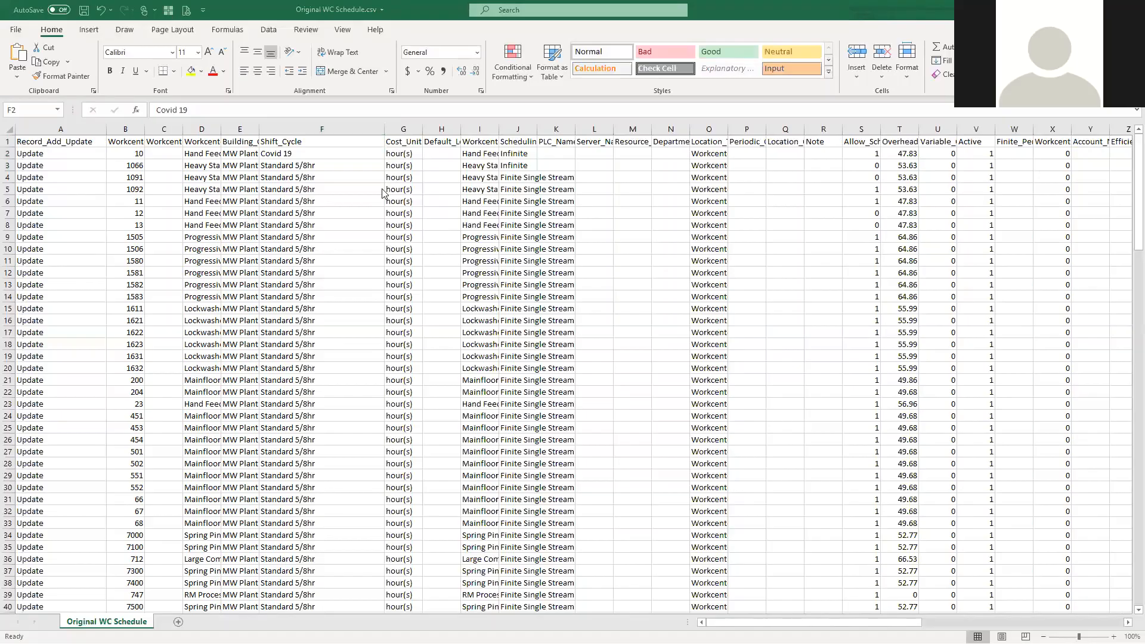
{"action": "key", "text": "alt+Tab"}
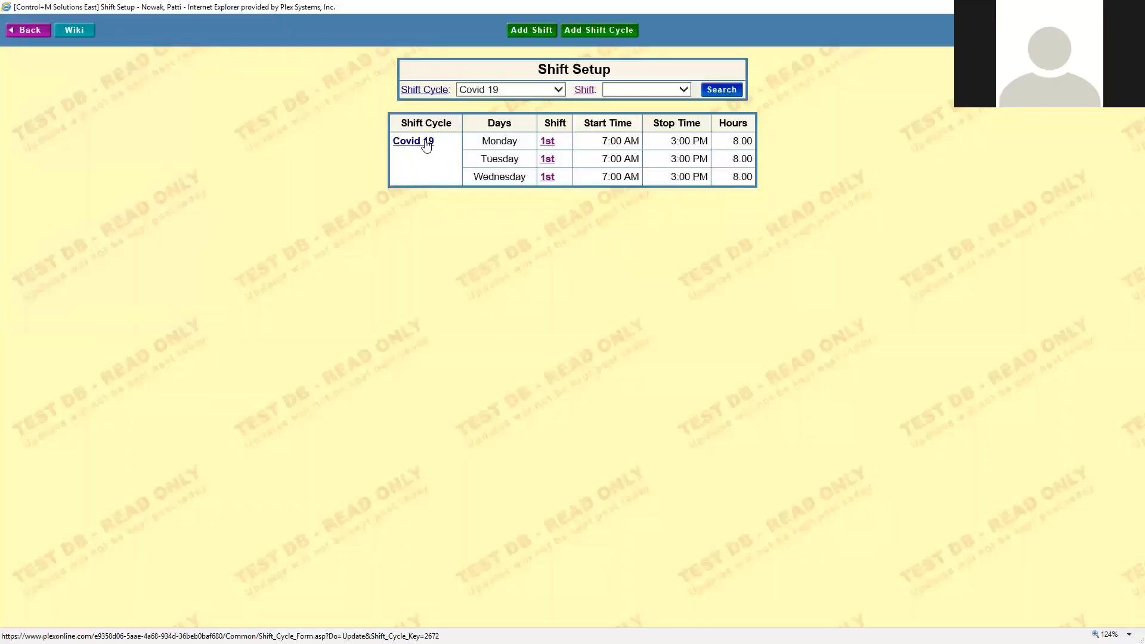
{"action": "key", "text": "alt+Tab"}
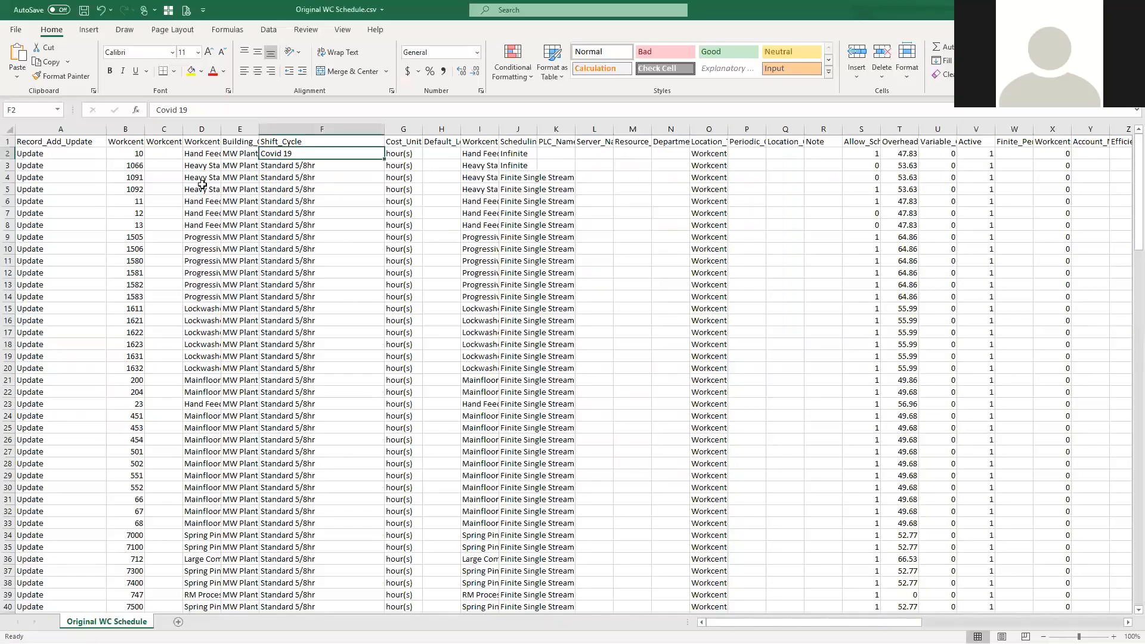
Step: Try removing the space from the Shift_Cycle value in F2 to make it Covid19, and undo the edit
{"action": "left_click", "coordinate": [176, 112]}
{"action": "key", "text": "BackSpace"}
{"action": "key", "text": "Return"}
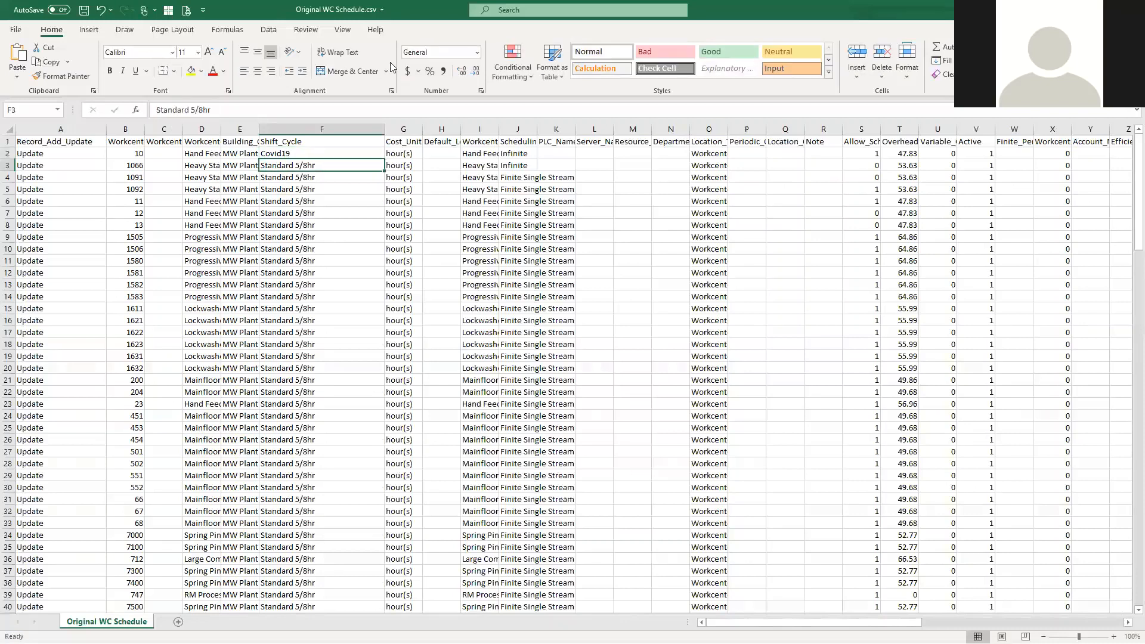
{"action": "key", "text": "ctrl+z"}
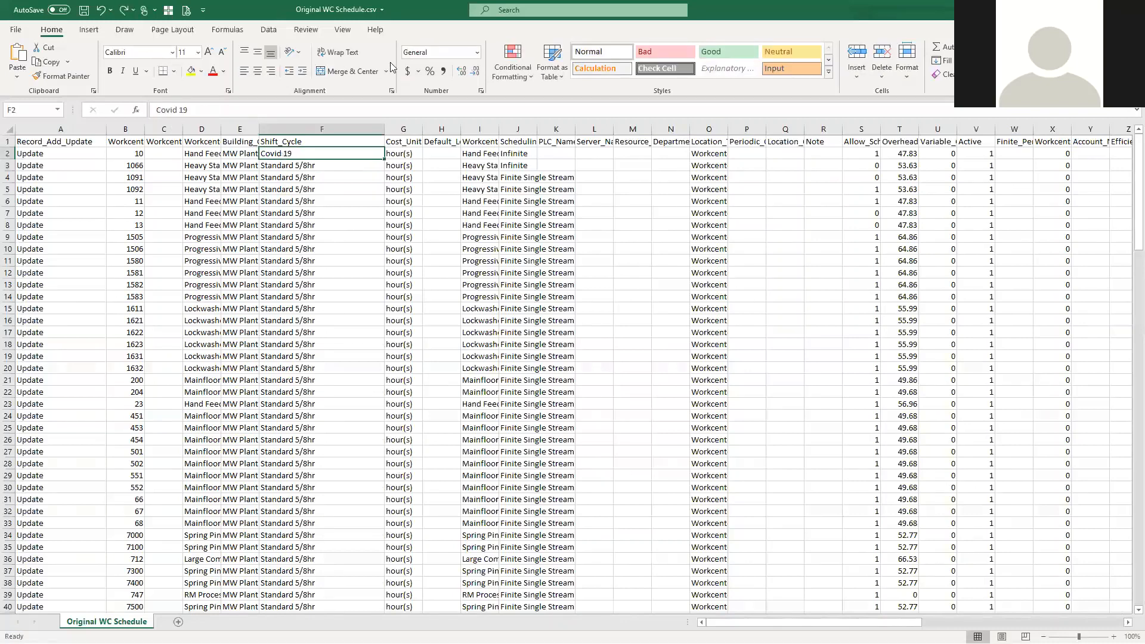
Step: Fill the Shift_Cycle column with the identical value Covid 19 for every record, copying F2 over the incremented series
{"action": "double_click", "coordinate": [385, 161]}
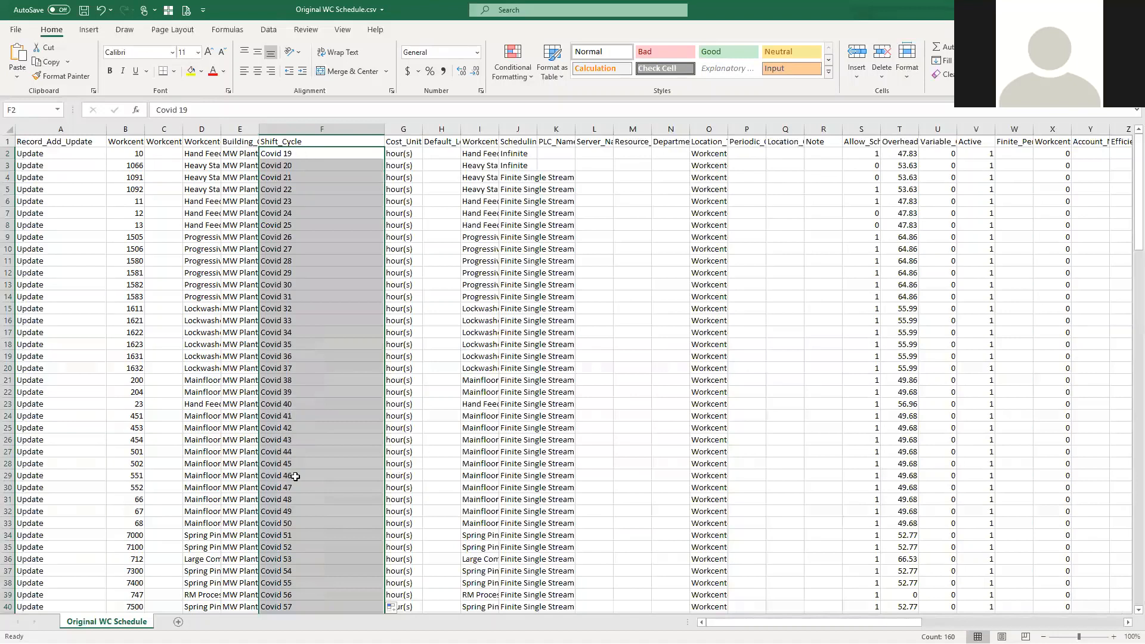
{"action": "left_click", "coordinate": [333, 152]}
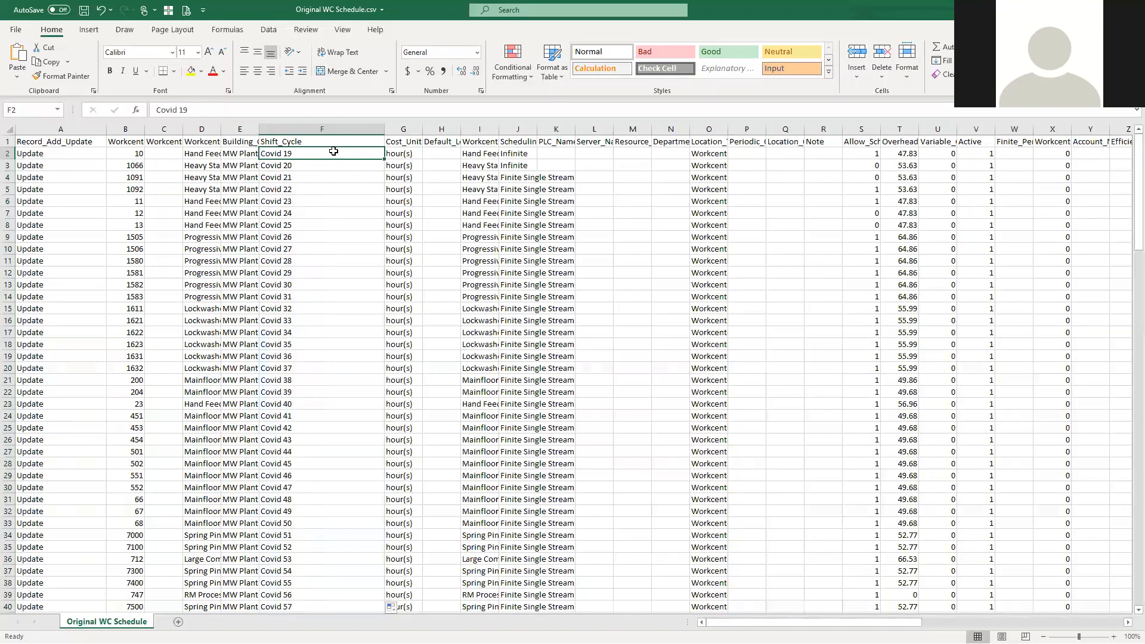
{"action": "key", "text": "ctrl+c"}
{"action": "key", "text": "Down"}
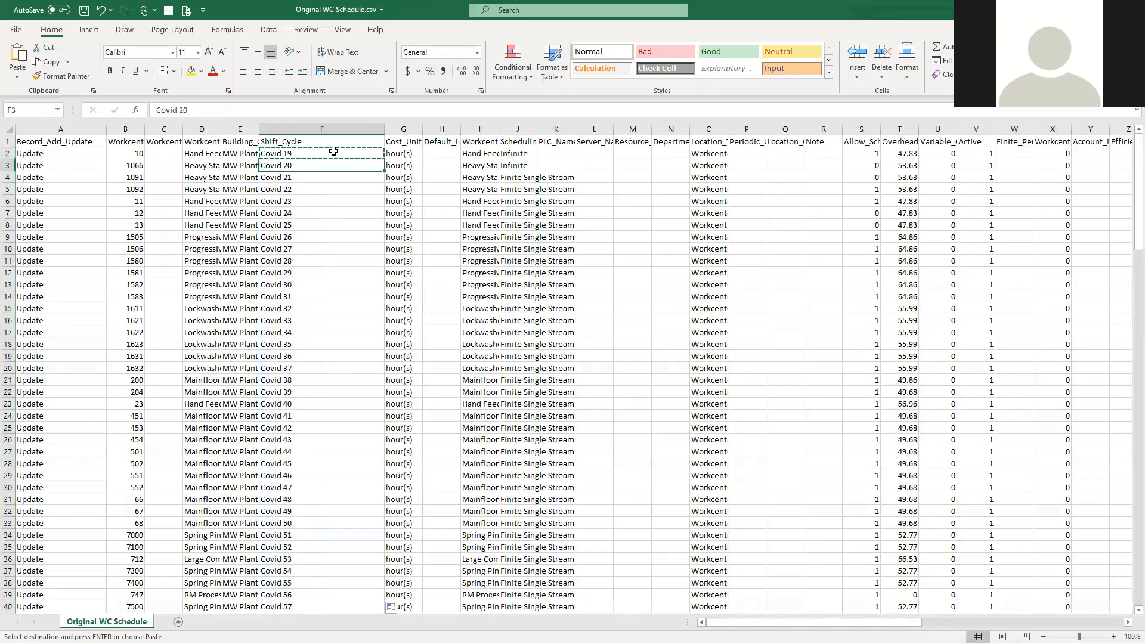
{"action": "key", "text": "ctrl+shift+Down"}
{"action": "key", "text": "ctrl+v"}
{"action": "scroll", "coordinate": [333, 151], "scroll_direction": "up", "scroll_amount": 20}
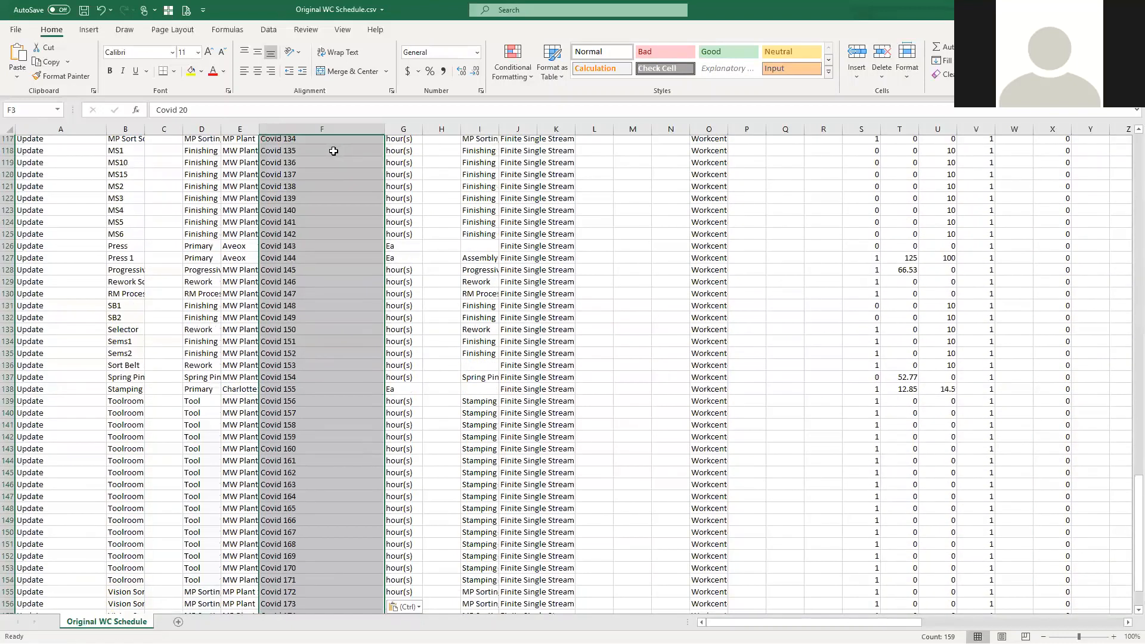
{"action": "left_click", "coordinate": [371, 260]}
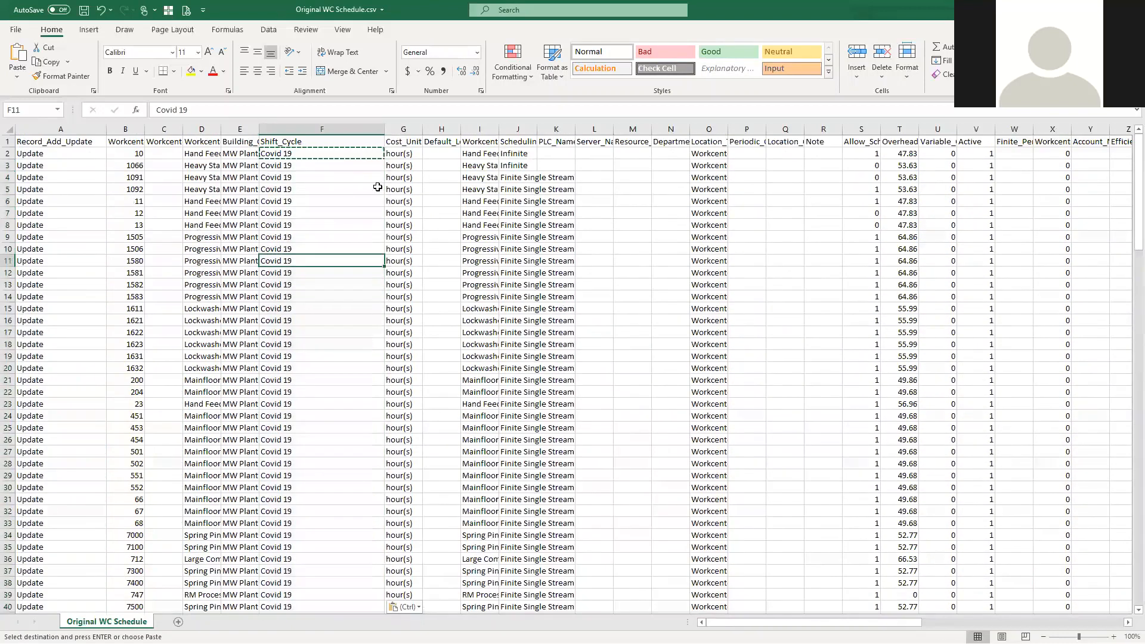
Step: Save the edited workcenter list as a new Desktop CSV file named Covid 19 Updated Workcenter Scehedule
{"action": "left_click", "coordinate": [16, 29]}
{"action": "left_click", "coordinate": [63, 183]}
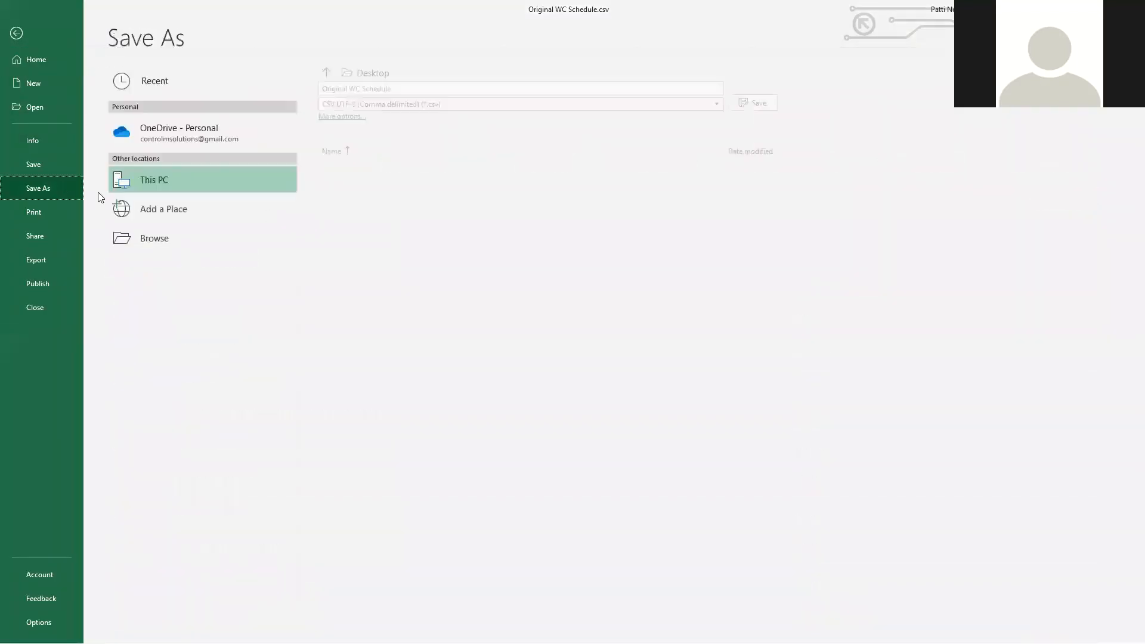
{"action": "left_click", "coordinate": [428, 89]}
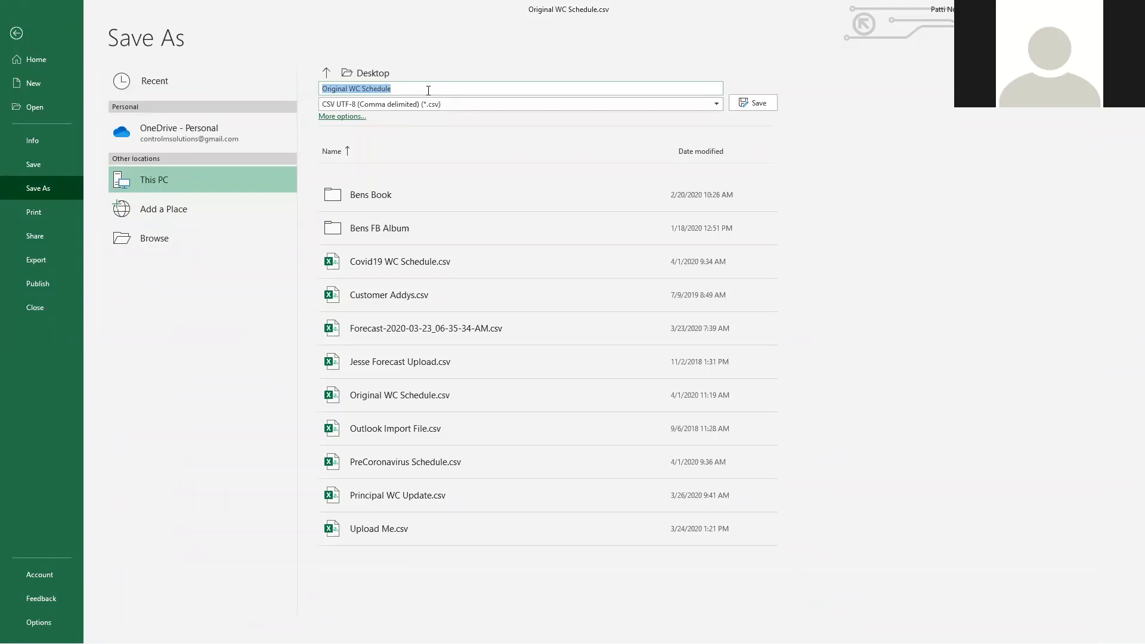
{"action": "type", "text": "Covide"}
{"action": "key", "text": "BackSpace"}
{"action": "type", "text": "19 Updated Workcenter Sch"}
{"action": "type", "text": "hedule"}
{"action": "key", "text": "Return"}
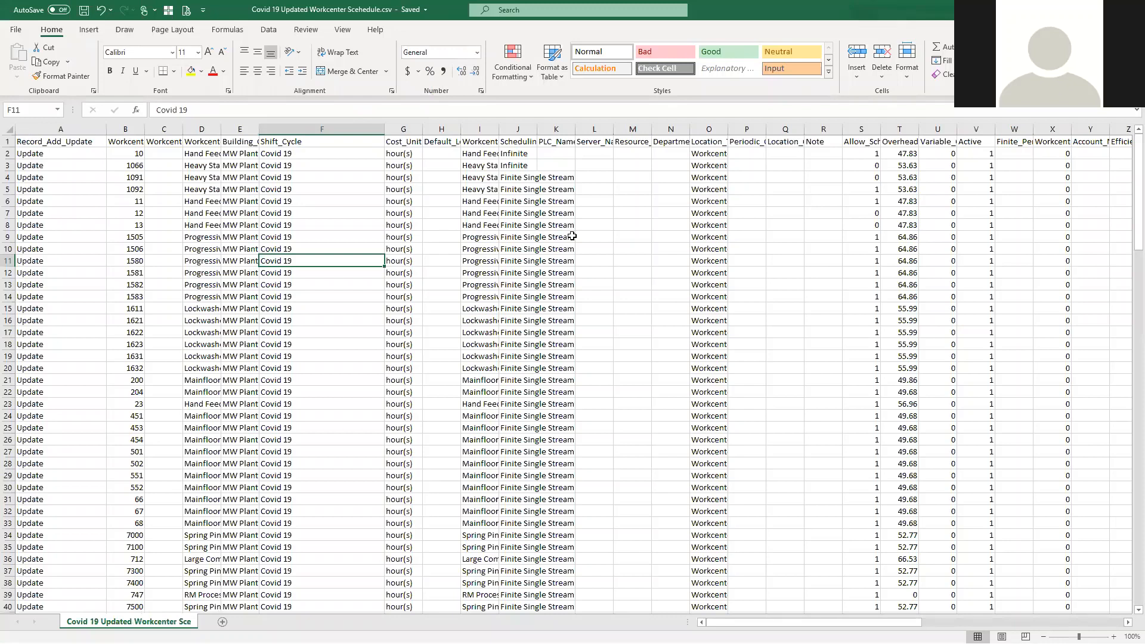
Step: Switch to the classic Plex Workcenters list and choose Covid 19 Updated Workcenter Scehedule.csv in its Upload Form
{"action": "key", "text": "alt+Tab"}
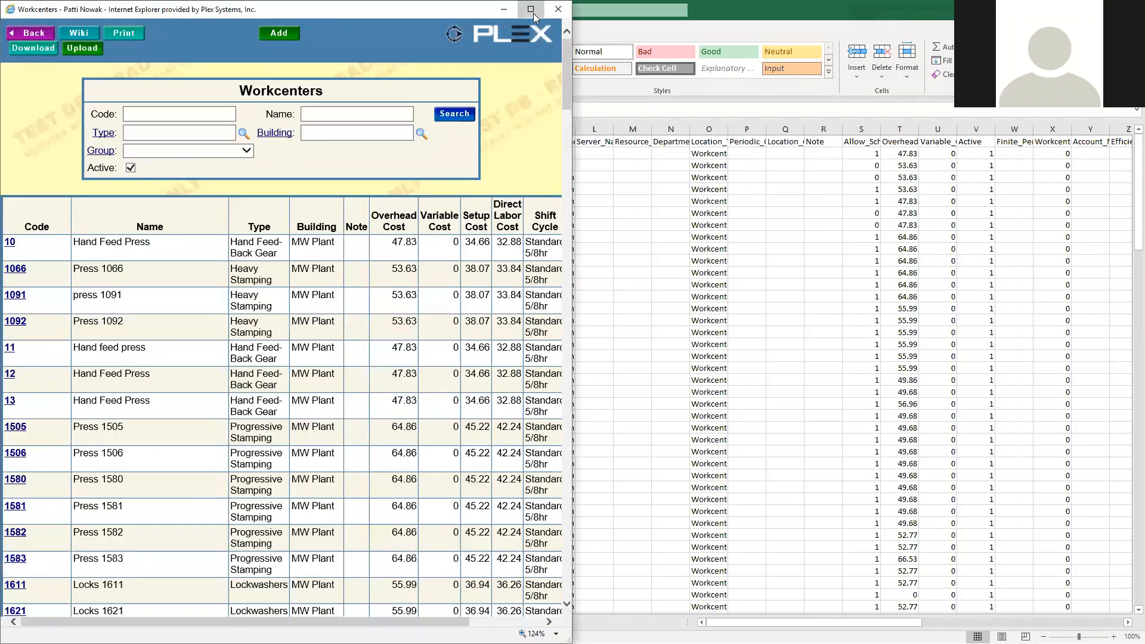
{"action": "left_click", "coordinate": [533, 6]}
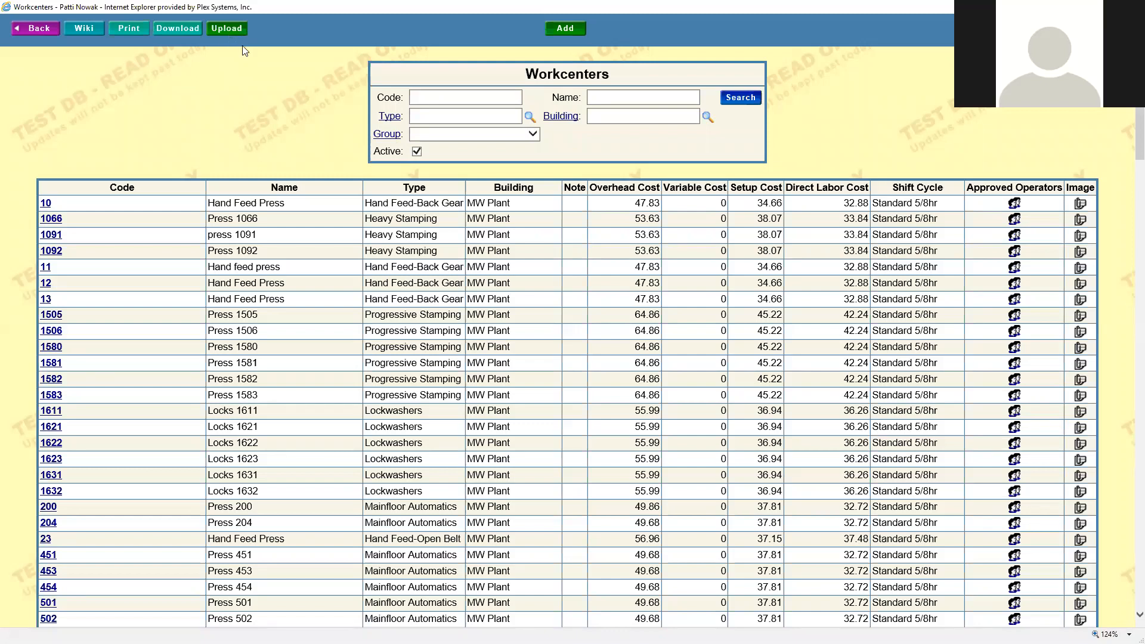
{"action": "left_click", "coordinate": [230, 31]}
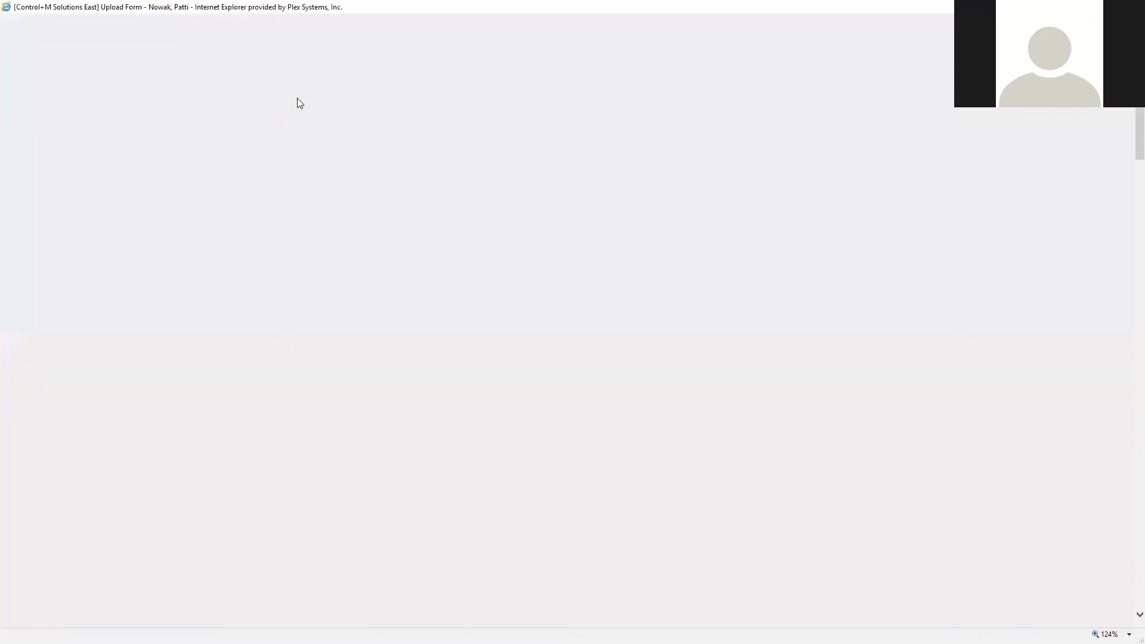
{"action": "left_click", "coordinate": [641, 122]}
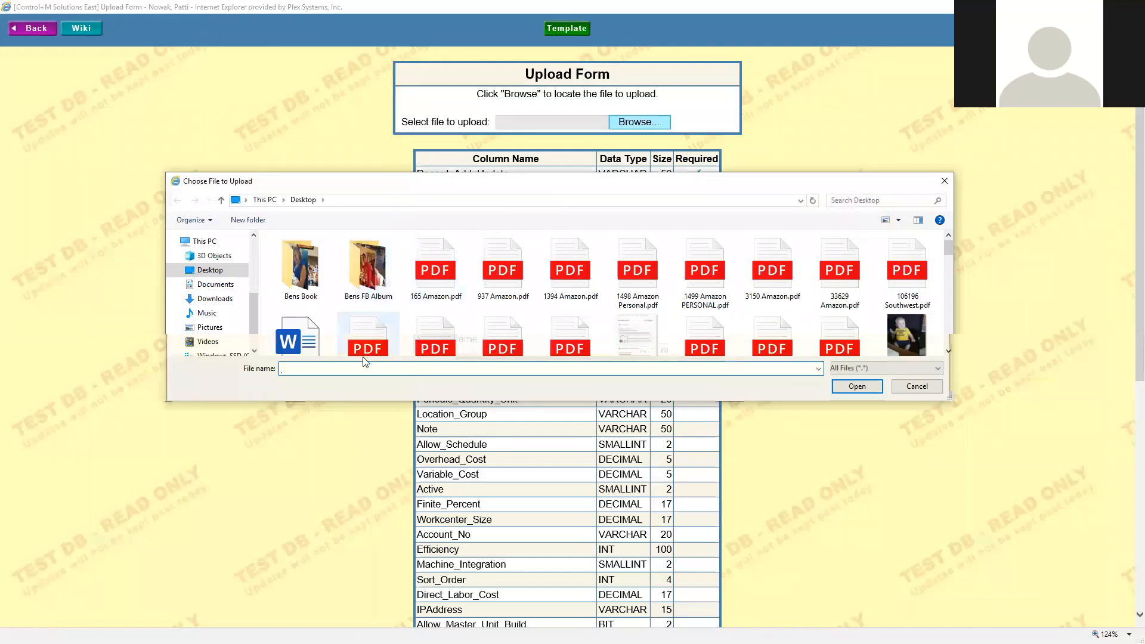
{"action": "type", "text": "c"}
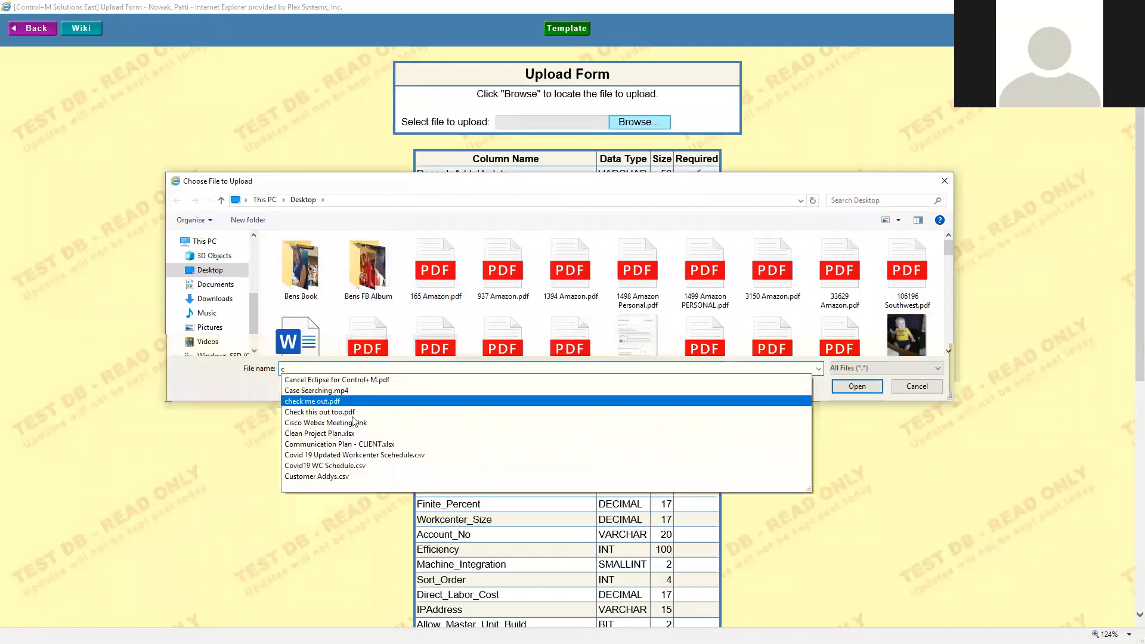
{"action": "left_click", "coordinate": [367, 456]}
{"action": "left_click", "coordinate": [845, 386]}
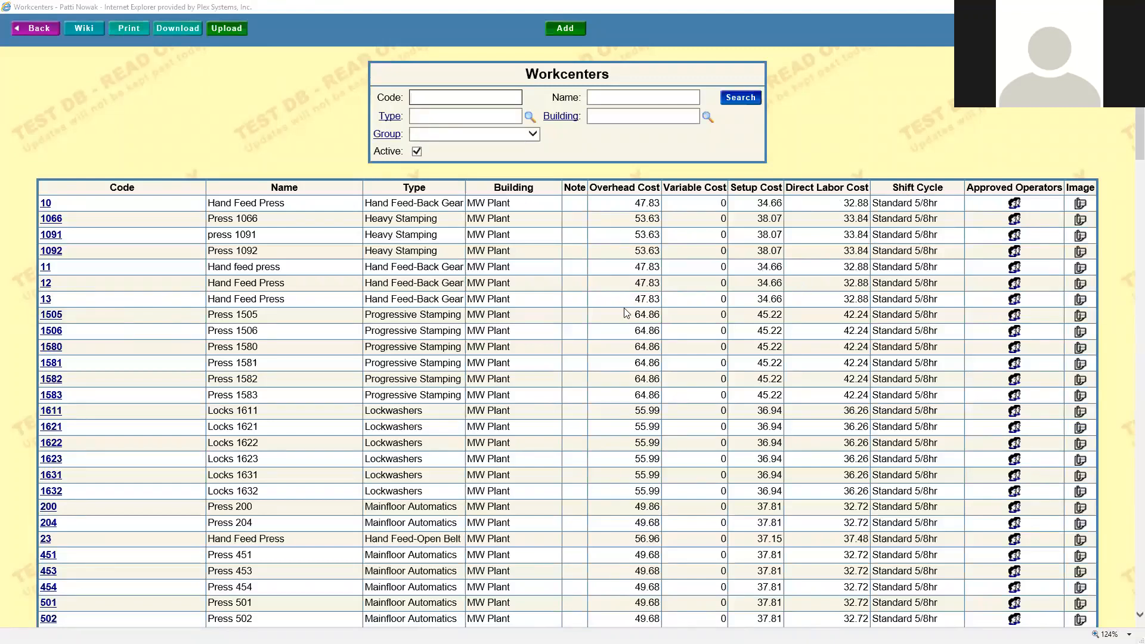
Step: Switch to the Workcenters list in Plex UX and load the Covid 19 workcenter CSV file from the Desktop for upload validation
{"action": "key", "text": "alt+Tab"}
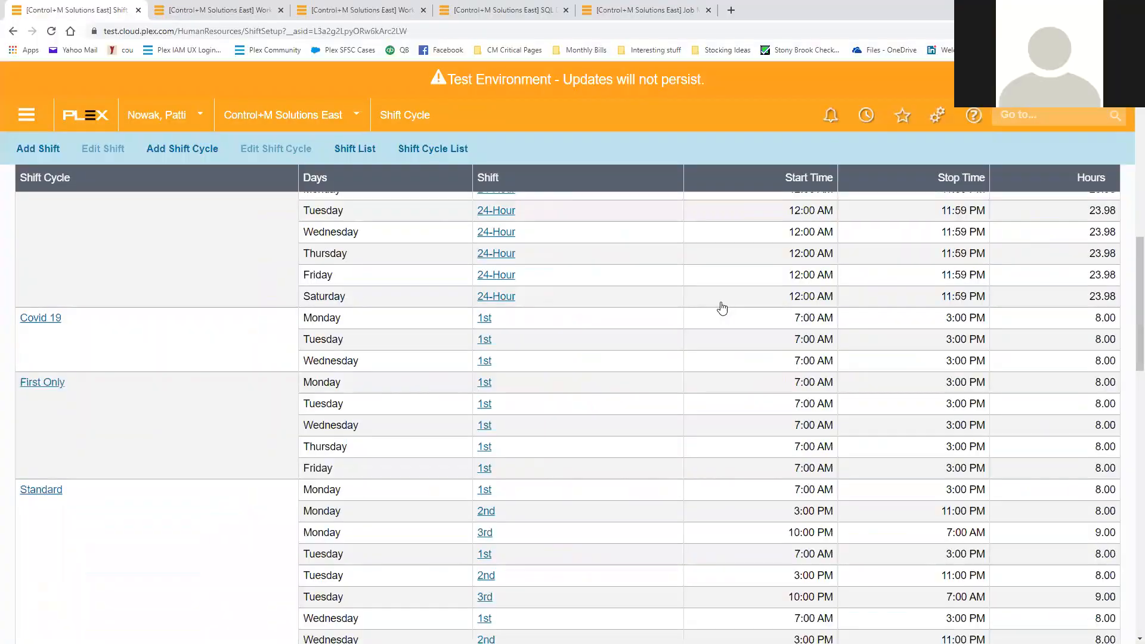
{"action": "left_click", "coordinate": [224, 13]}
{"action": "left_click", "coordinate": [12, 31]}
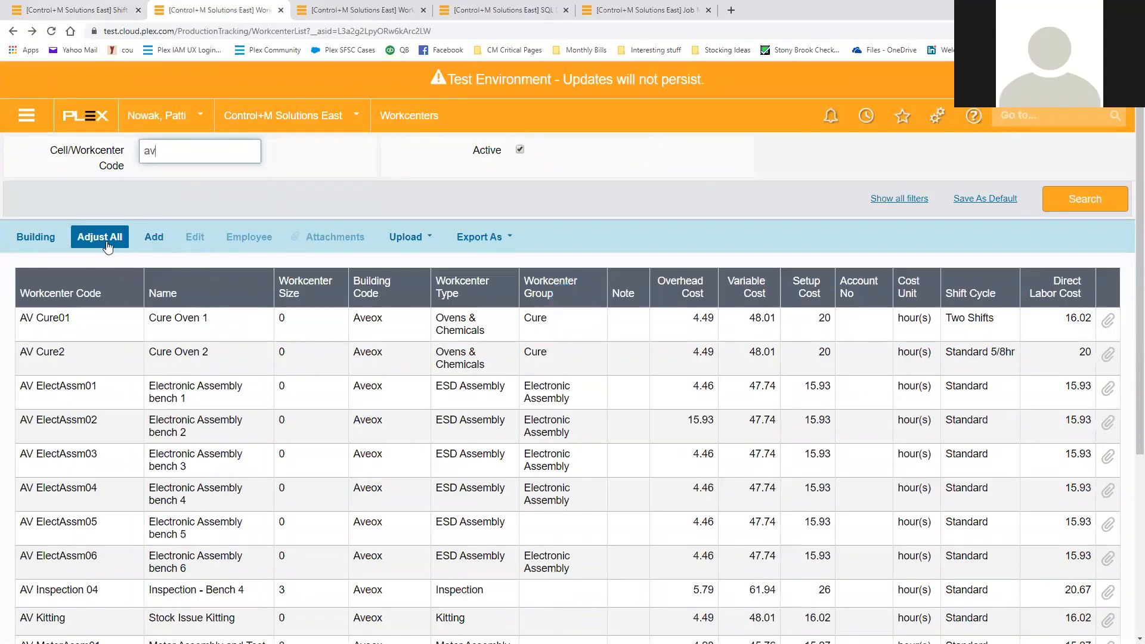
{"action": "left_click", "coordinate": [401, 238]}
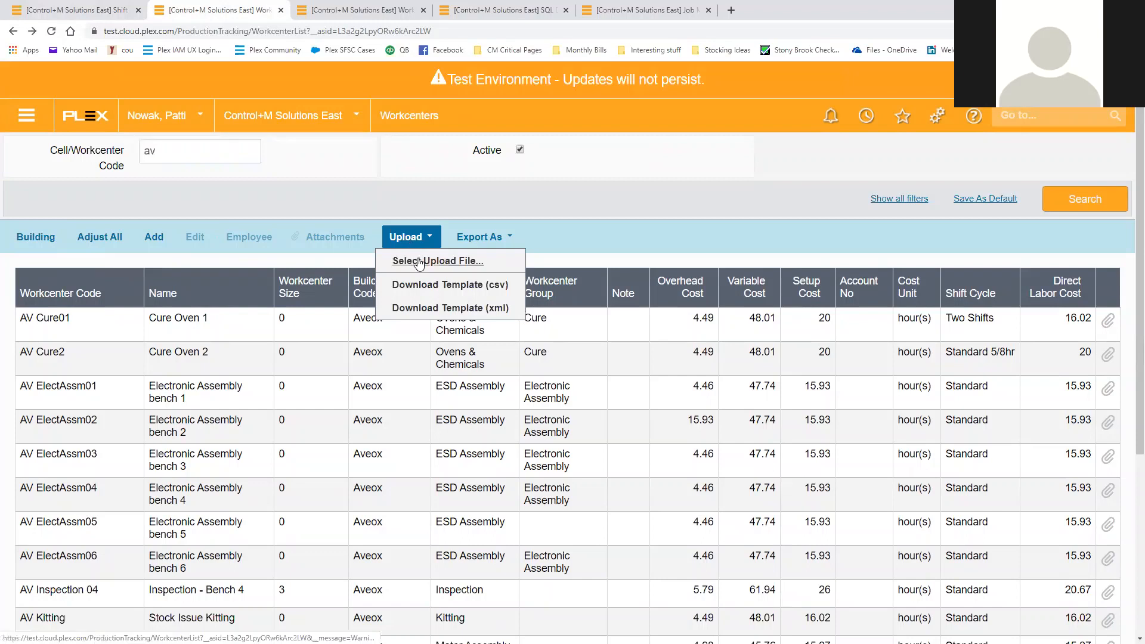
{"action": "left_click", "coordinate": [420, 261]}
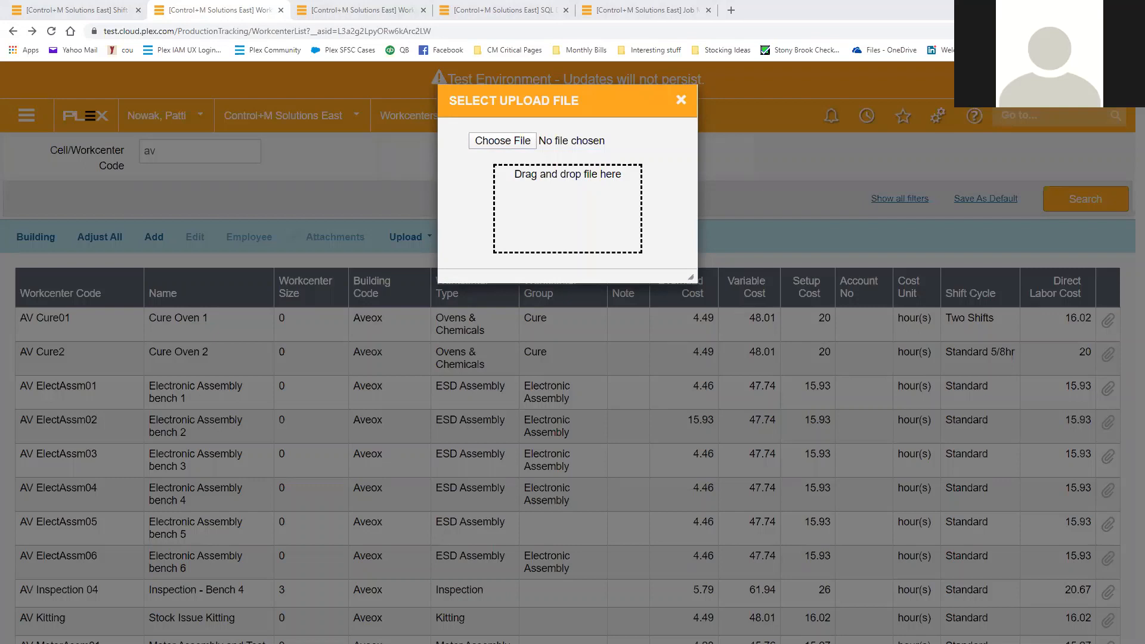
{"action": "left_click_drag", "start_coordinate": [107, 332], "coordinate": [565, 241]}
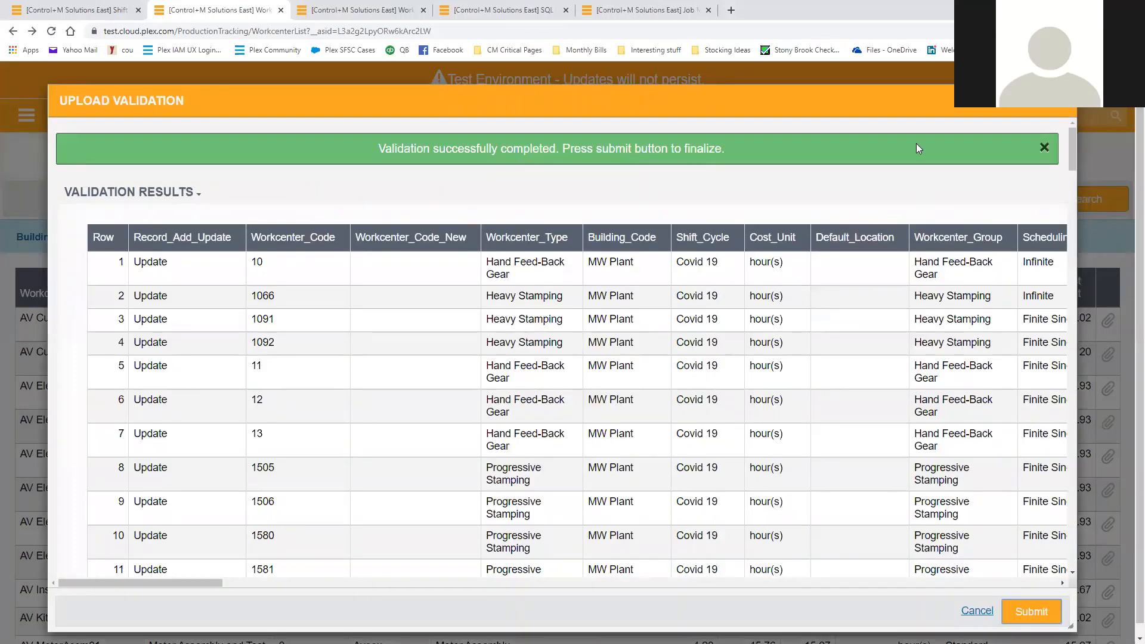
Step: Submit the validated workcenter upload, close its results and refresh the av workcenter list
{"action": "left_click_drag", "start_coordinate": [897, 96], "coordinate": [830, 100]}
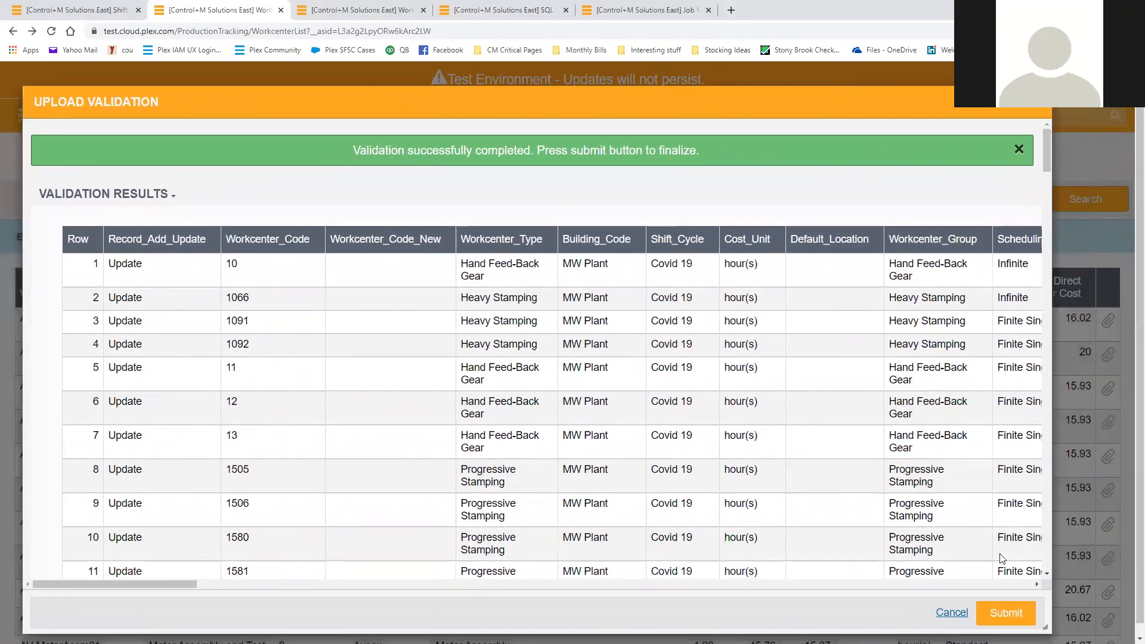
{"action": "left_click", "coordinate": [1006, 612]}
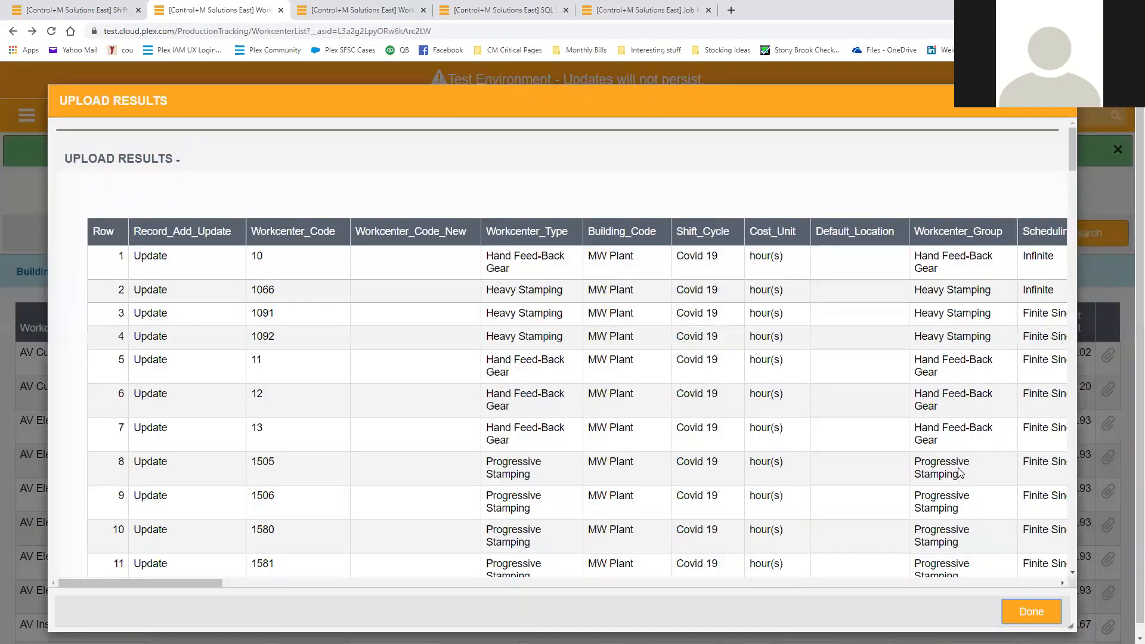
{"action": "left_click", "coordinate": [1029, 614]}
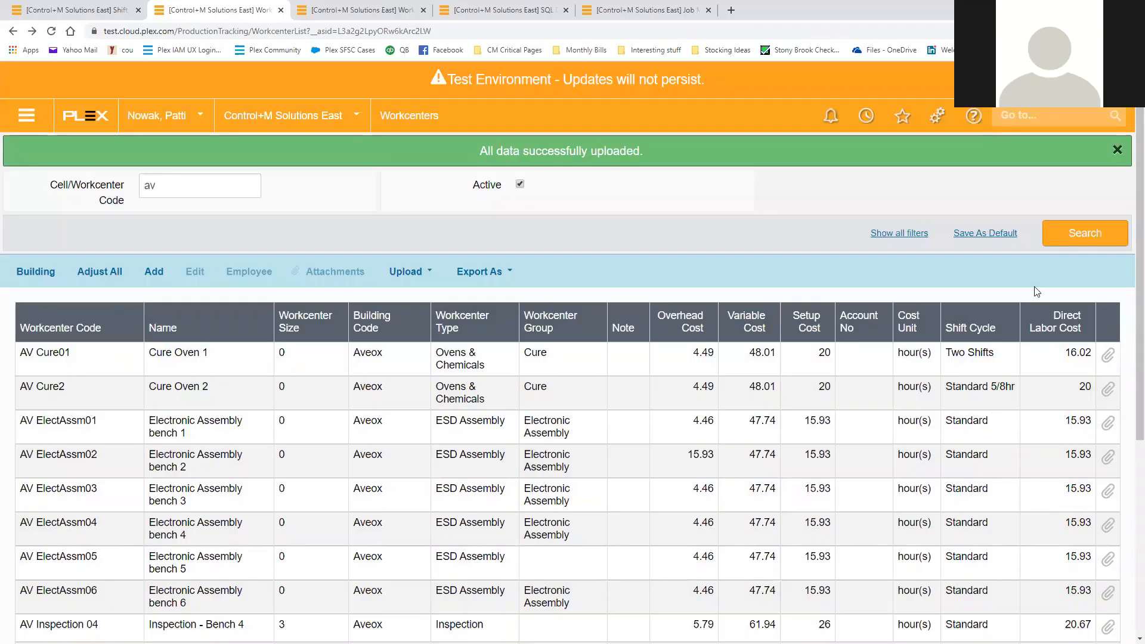
{"action": "left_click", "coordinate": [1061, 241]}
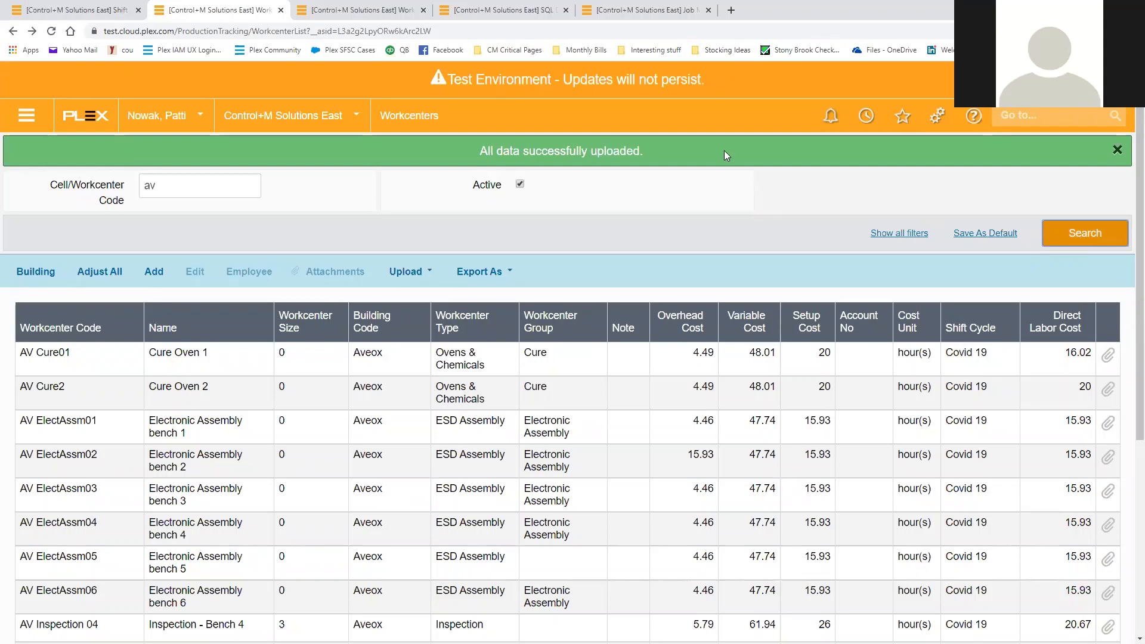
Step: Refresh the April 2020 Workcenter Calendars of AV Cure01 in Plex UX and AV Cure2 in classic Plex to check their shifts
{"action": "left_click", "coordinate": [397, 16]}
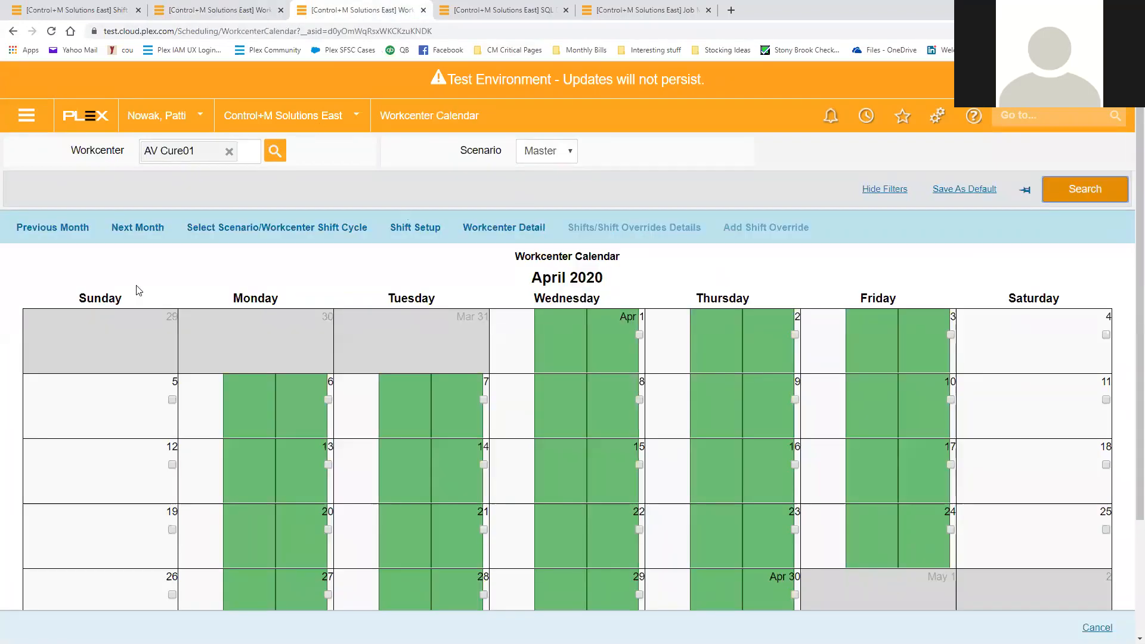
{"action": "left_click", "coordinate": [1095, 189]}
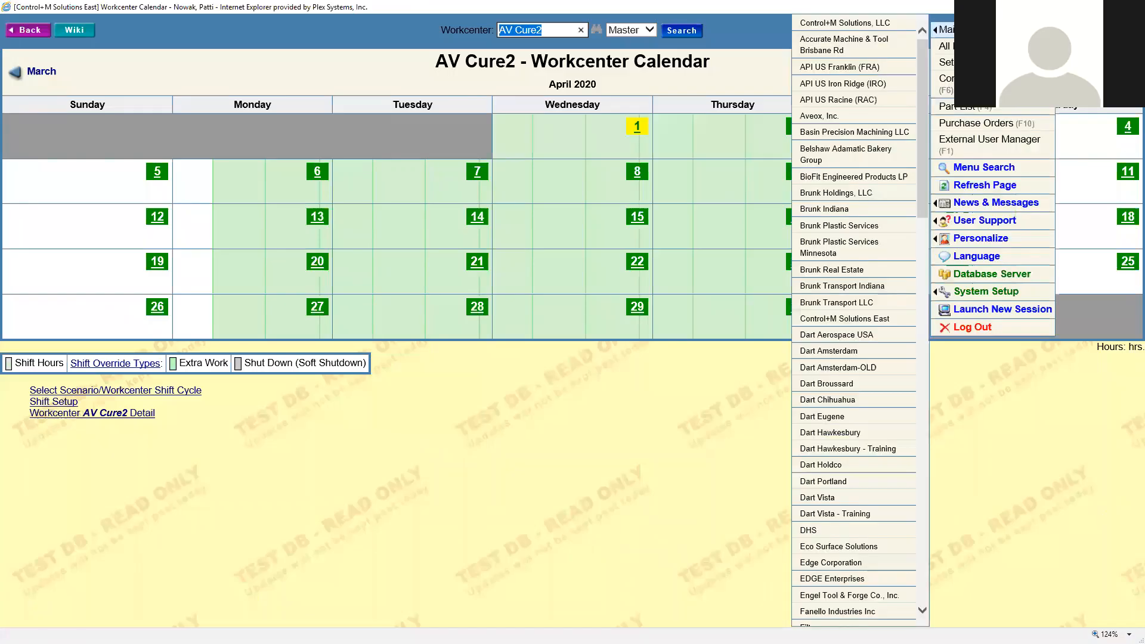
{"action": "left_click", "coordinate": [683, 31]}
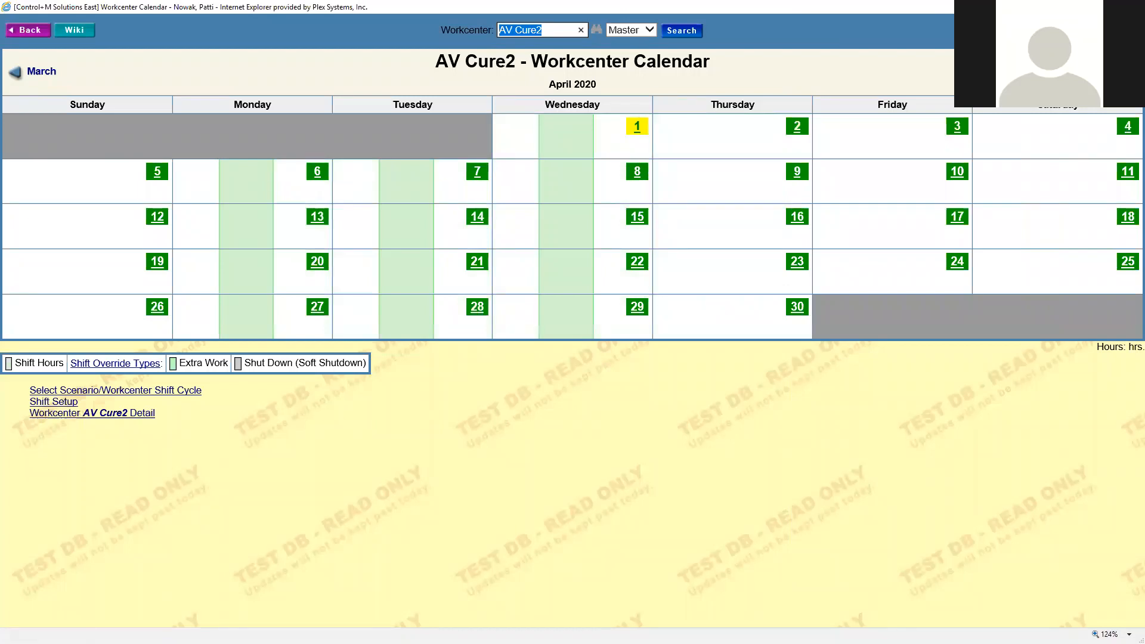
{"action": "key", "text": "alt+Tab"}
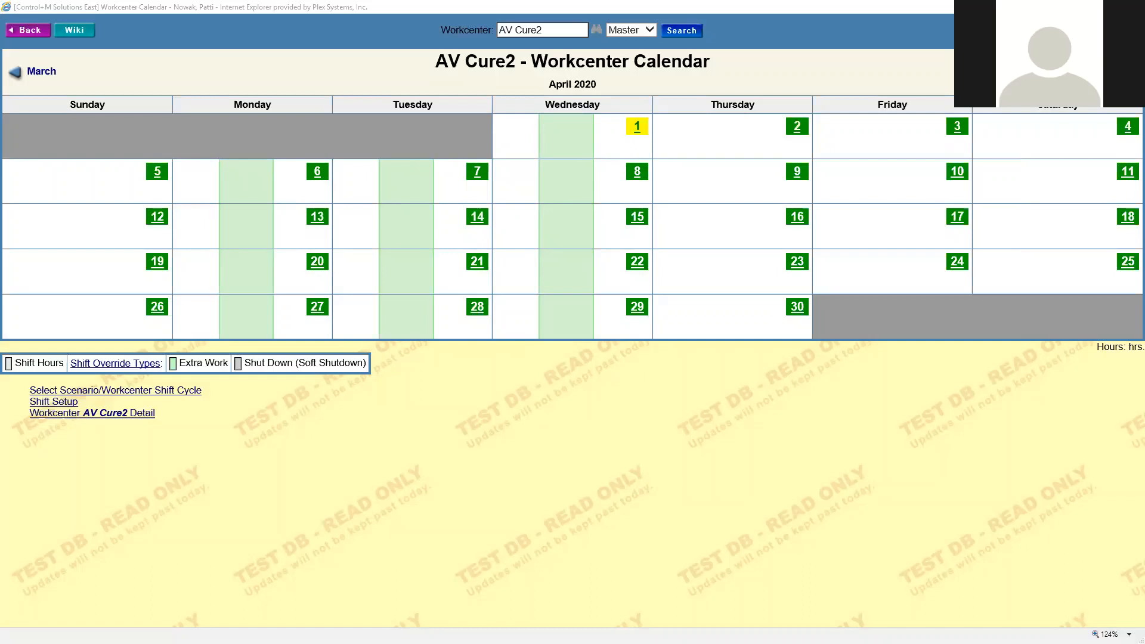
{"action": "left_click", "coordinate": [312, 495]}
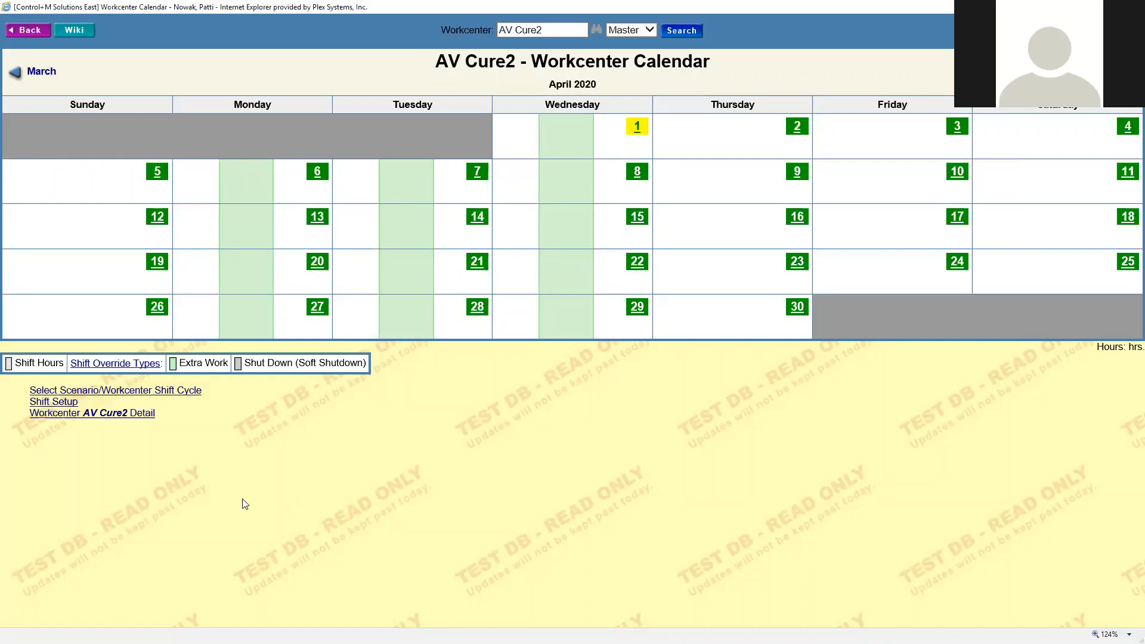
{"action": "key", "text": "alt+Tab"}
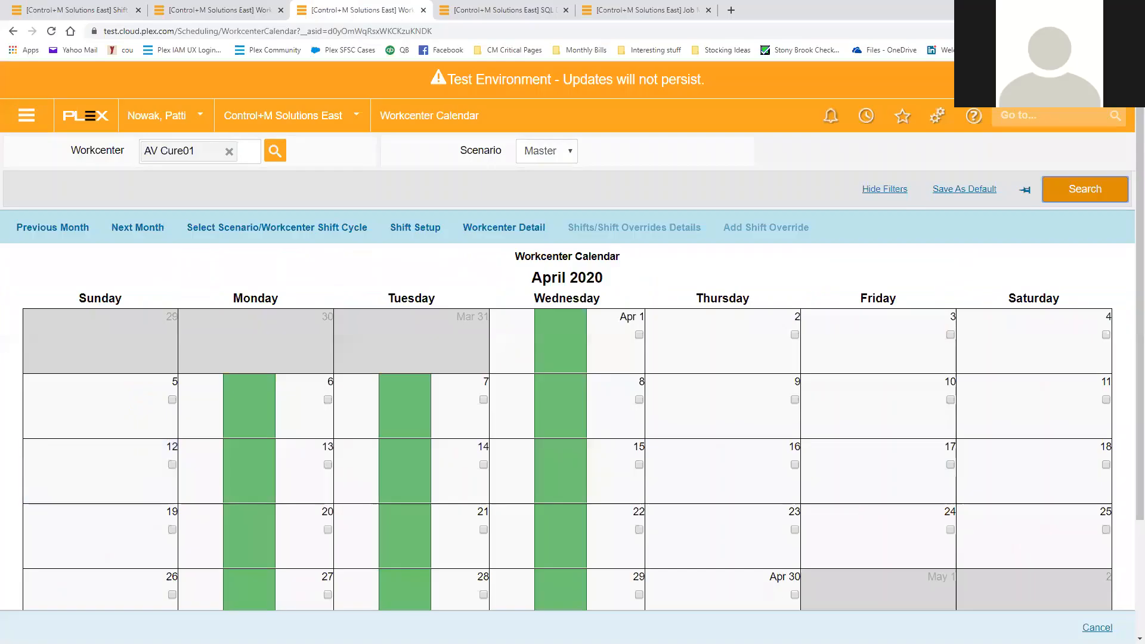
Step: Reschedule job 207 from its classic Job Operations page and accept recalculating the due dates
{"action": "left_click", "coordinate": [504, 13]}
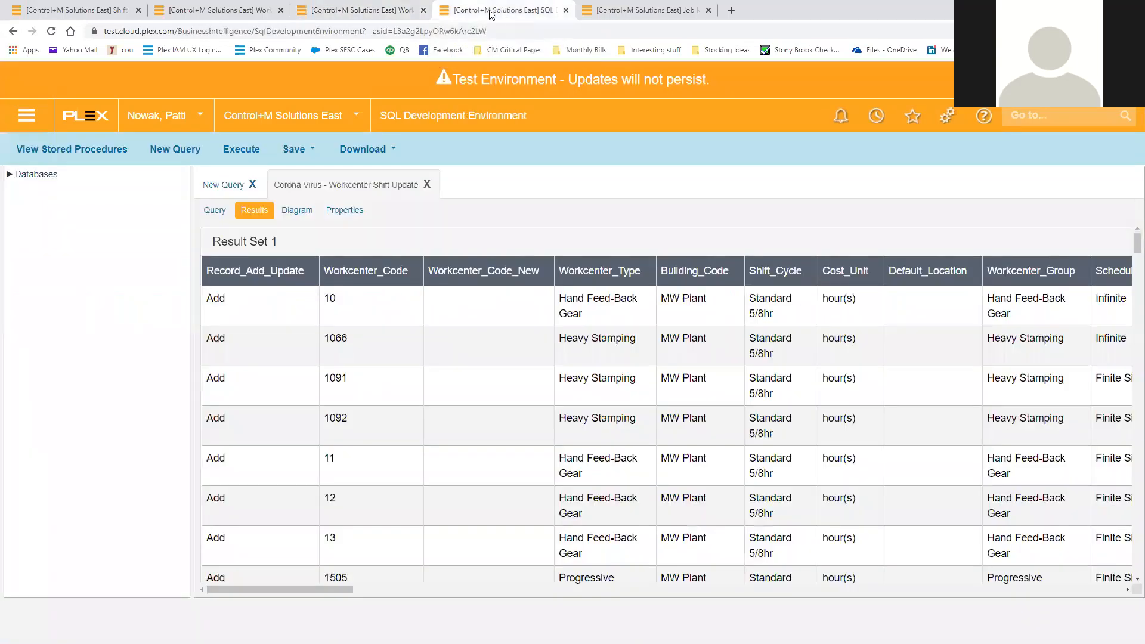
{"action": "left_click", "coordinate": [627, 10]}
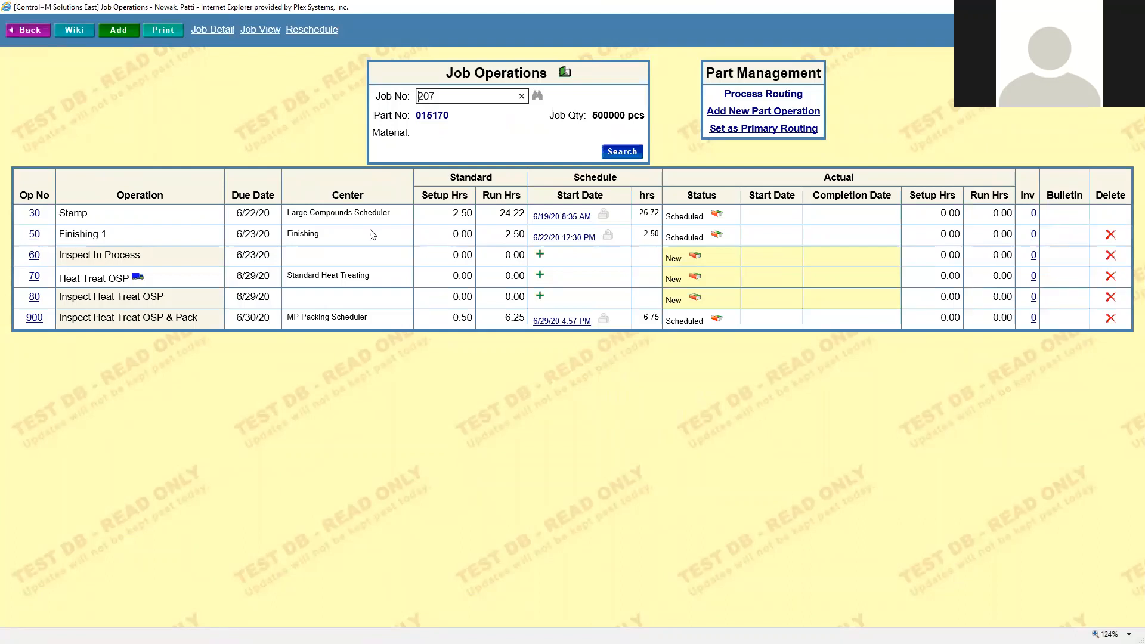
{"action": "left_click", "coordinate": [322, 32]}
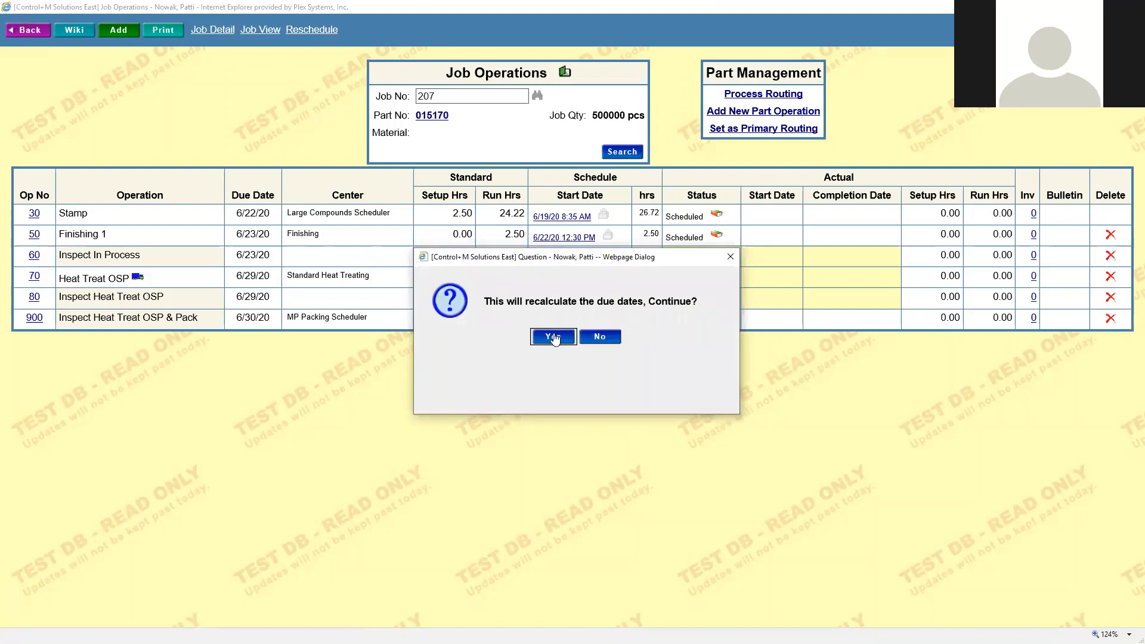
{"action": "left_click", "coordinate": [553, 337]}
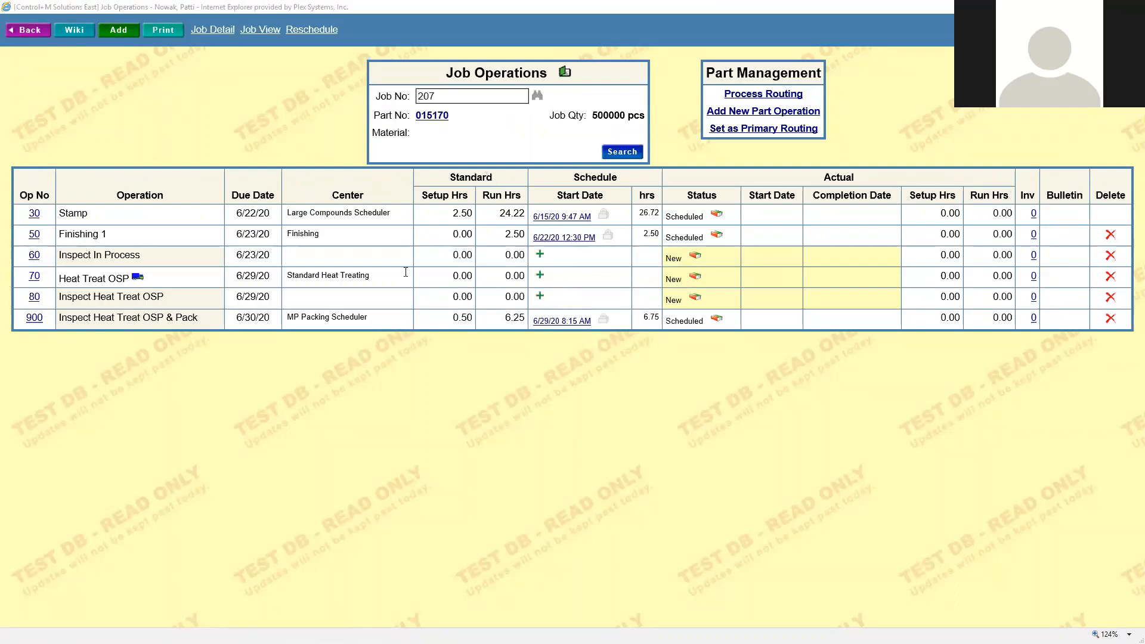
Step: Search for job 208 in the Plex UX Job Manager and open its Job Routing
{"action": "key", "text": "alt+Tab"}
{"action": "left_click", "coordinate": [1071, 189]}
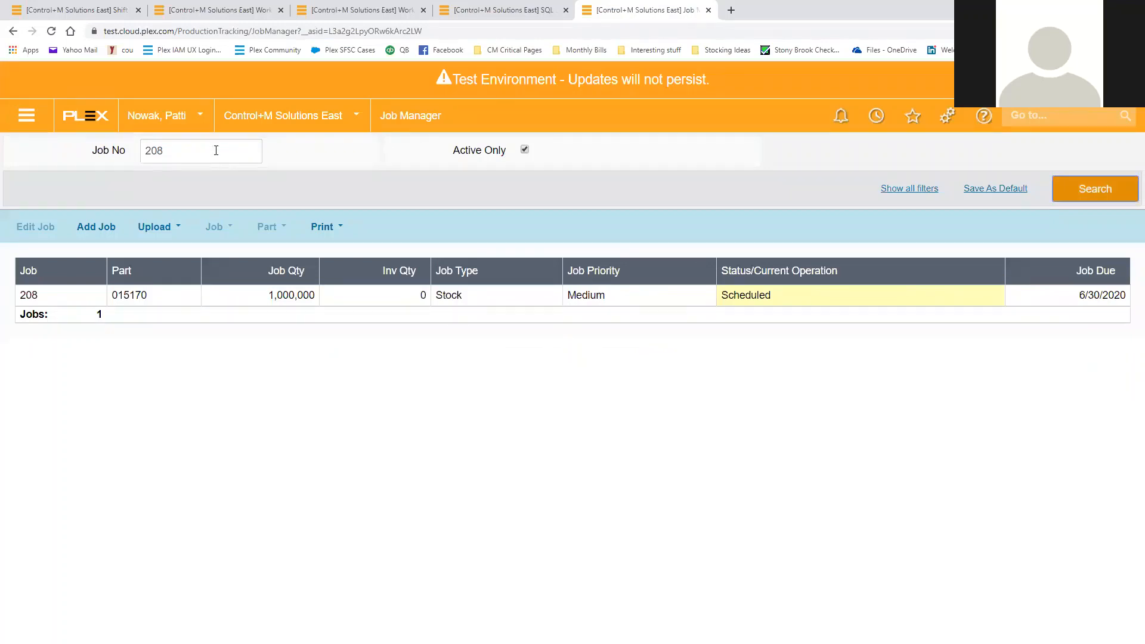
{"action": "left_click", "coordinate": [522, 296]}
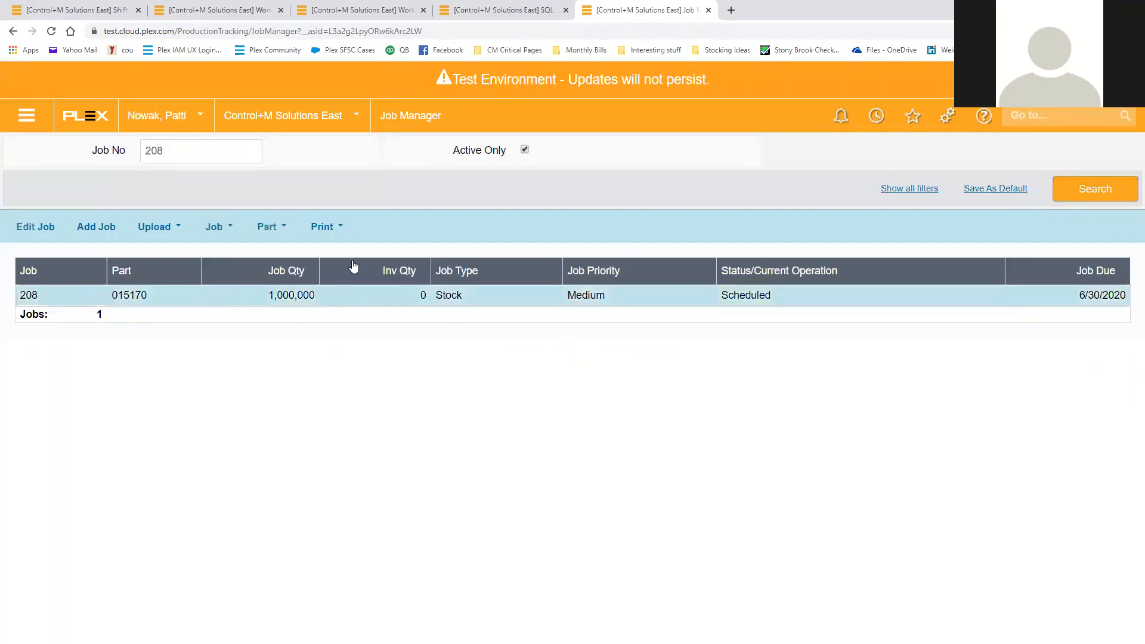
{"action": "left_click", "coordinate": [235, 234]}
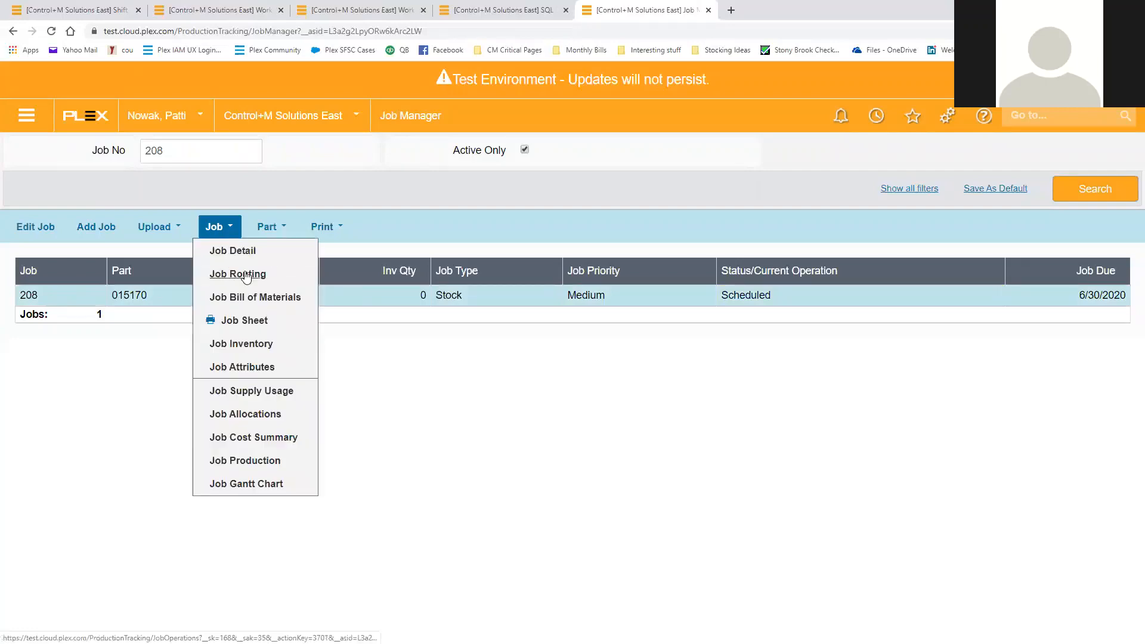
{"action": "left_click", "coordinate": [247, 276]}
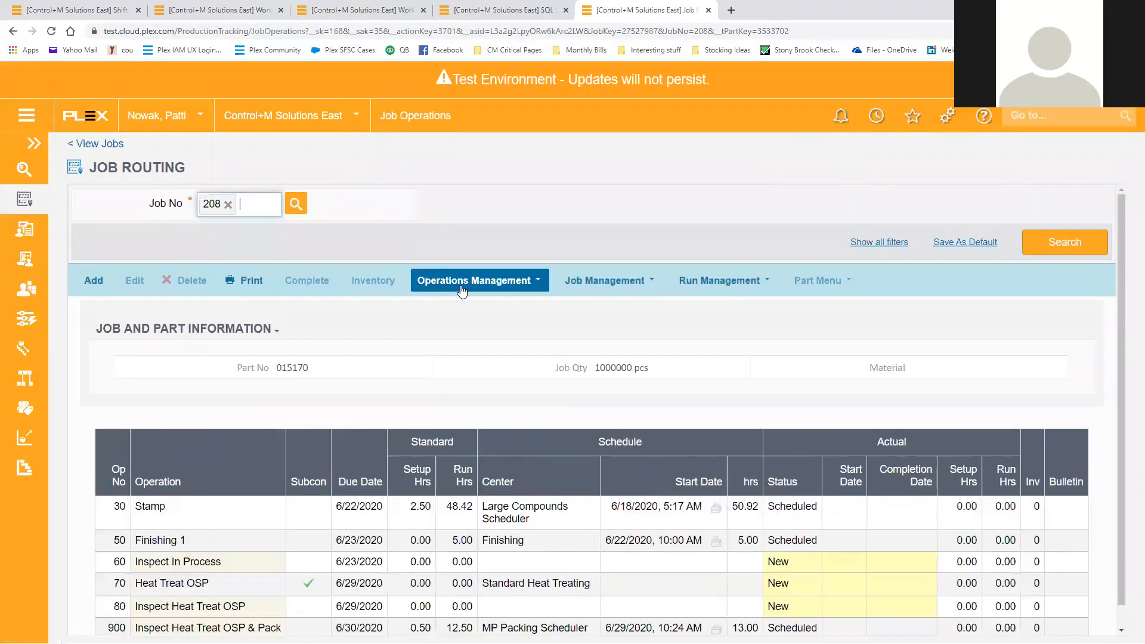
Step: Unlock and reschedule the operations of job 208, accepting to clear all locks and recalculate due dates
{"action": "left_click", "coordinate": [462, 290]}
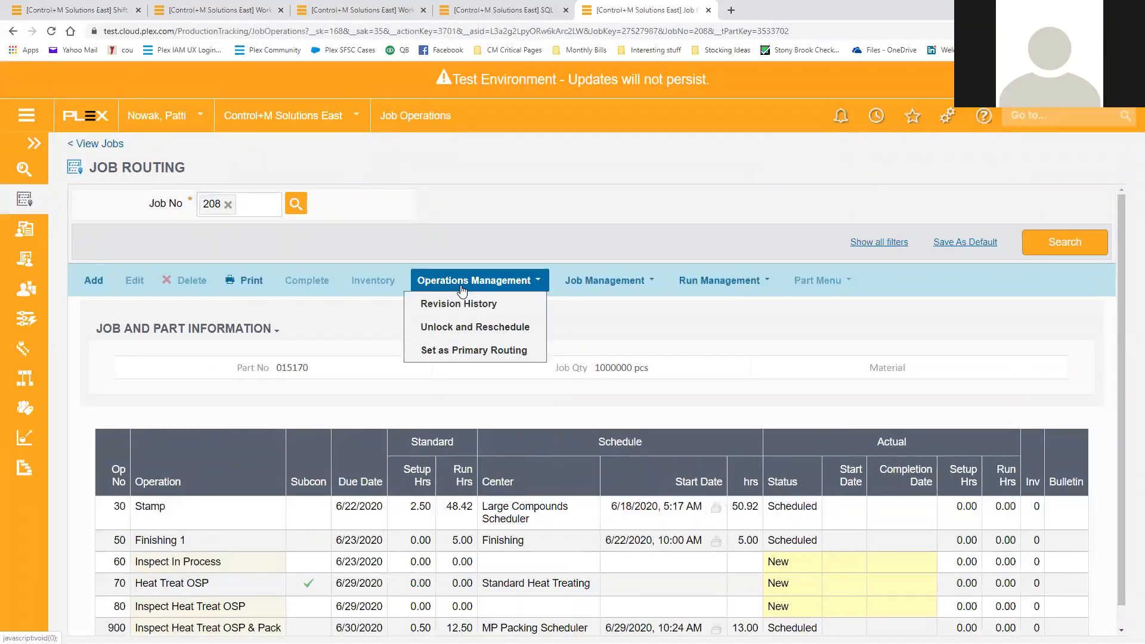
{"action": "left_click", "coordinate": [458, 329]}
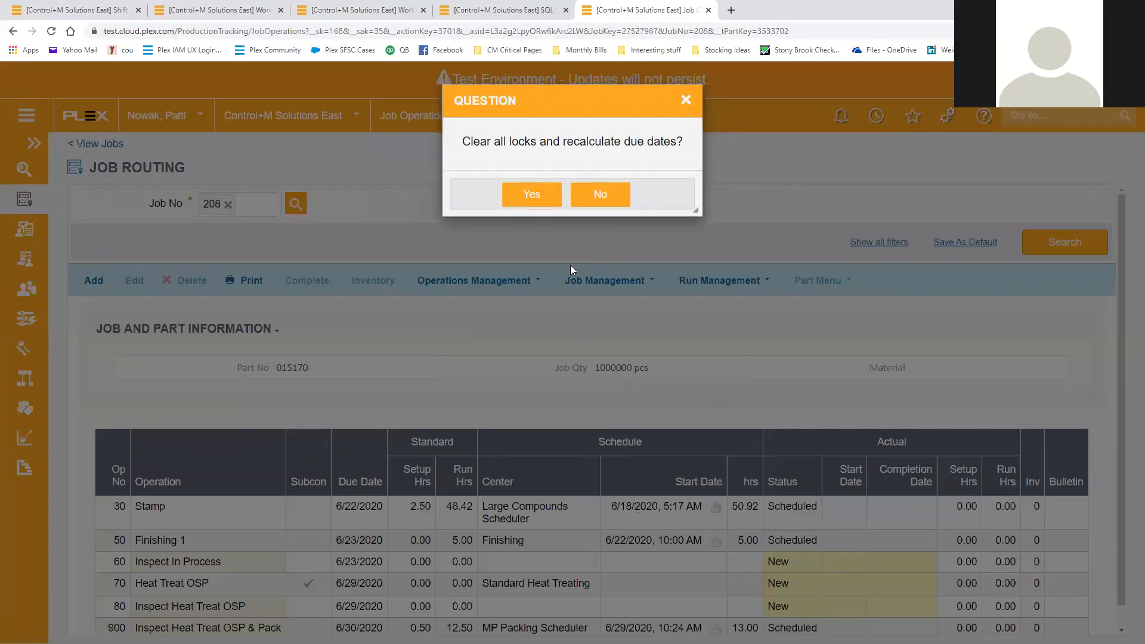
{"action": "left_click", "coordinate": [532, 194]}
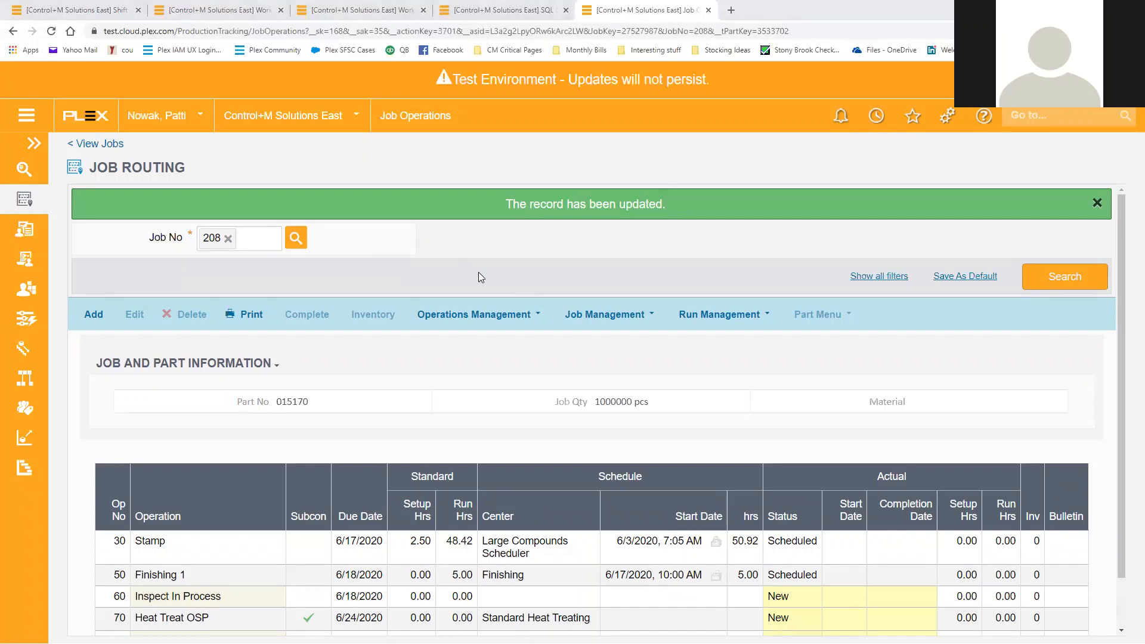
Step: Return to classic Plex, search the menu for job mass and open Job Mass Update
{"action": "key", "text": "alt+Tab"}
{"action": "left_click", "coordinate": [587, 560]}
{"action": "key", "text": "ctrl+m"}
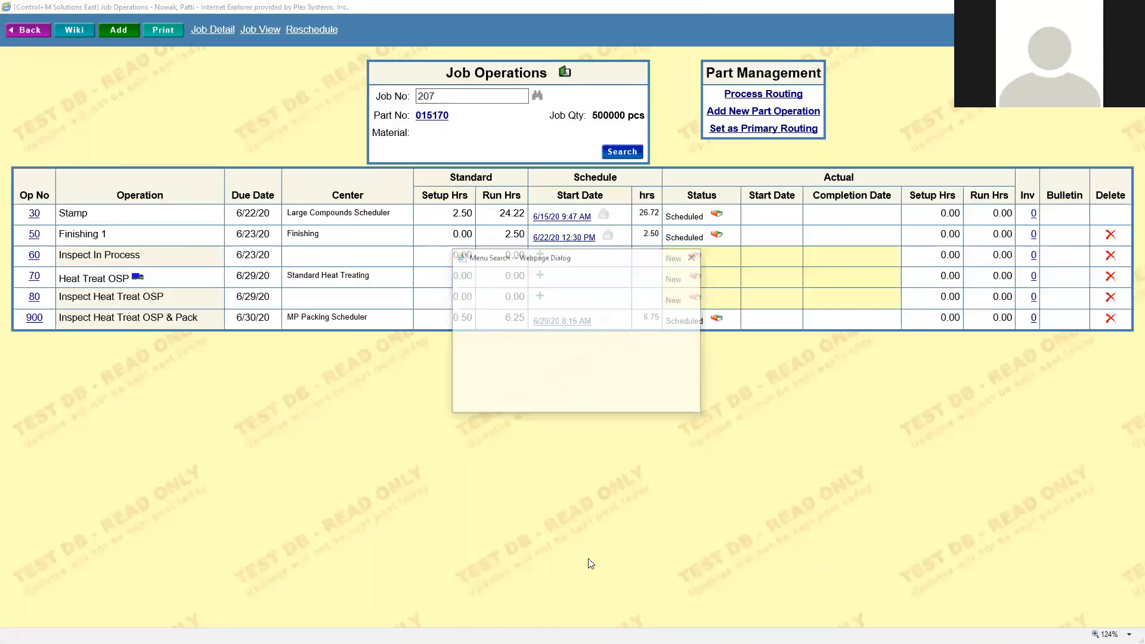
{"action": "type", "text": "job mass"}
{"action": "key", "text": "Return"}
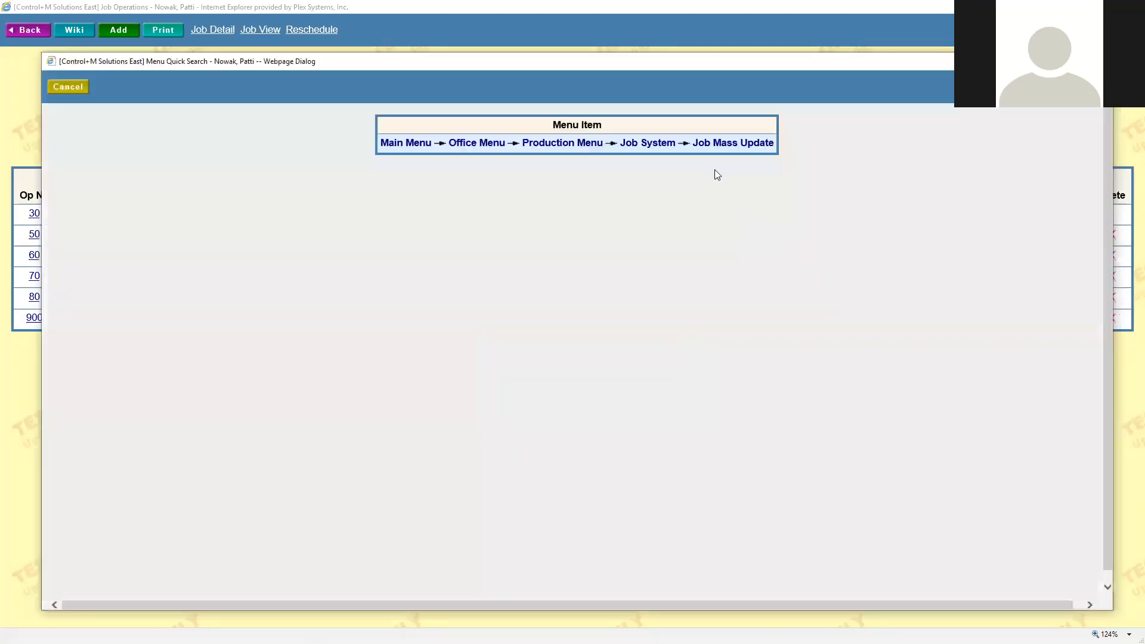
{"action": "left_click", "coordinate": [721, 143]}
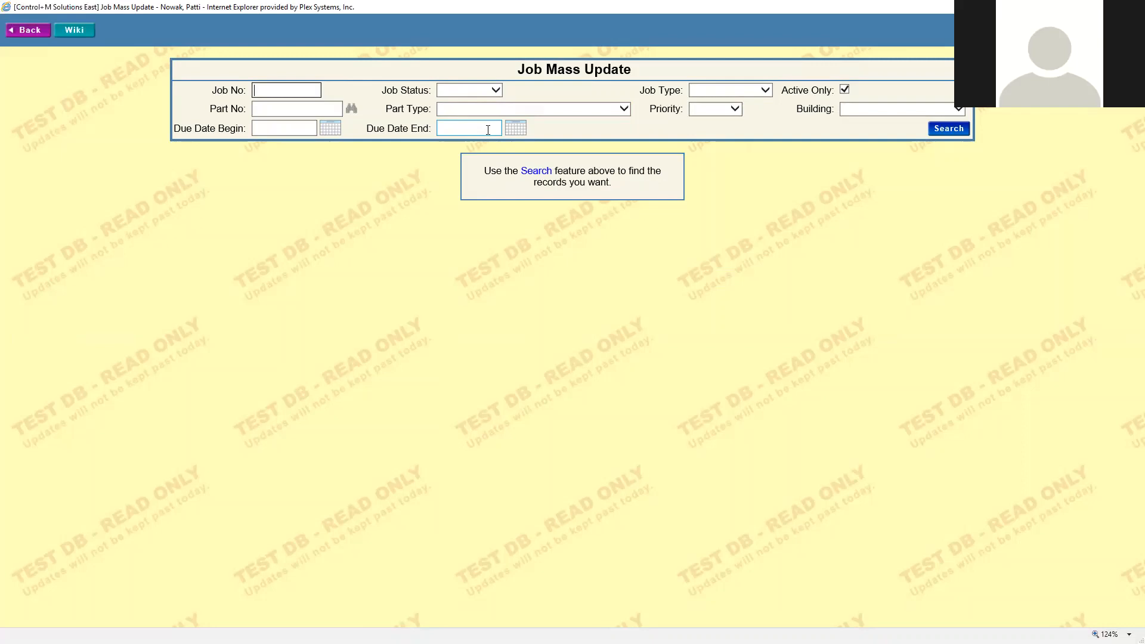
Step: Switch to Plex UX in the browser, search the menu for bulk and open Job Bulk Update
{"action": "key", "text": "alt+Tab"}
{"action": "key", "text": "alt+Tab"}
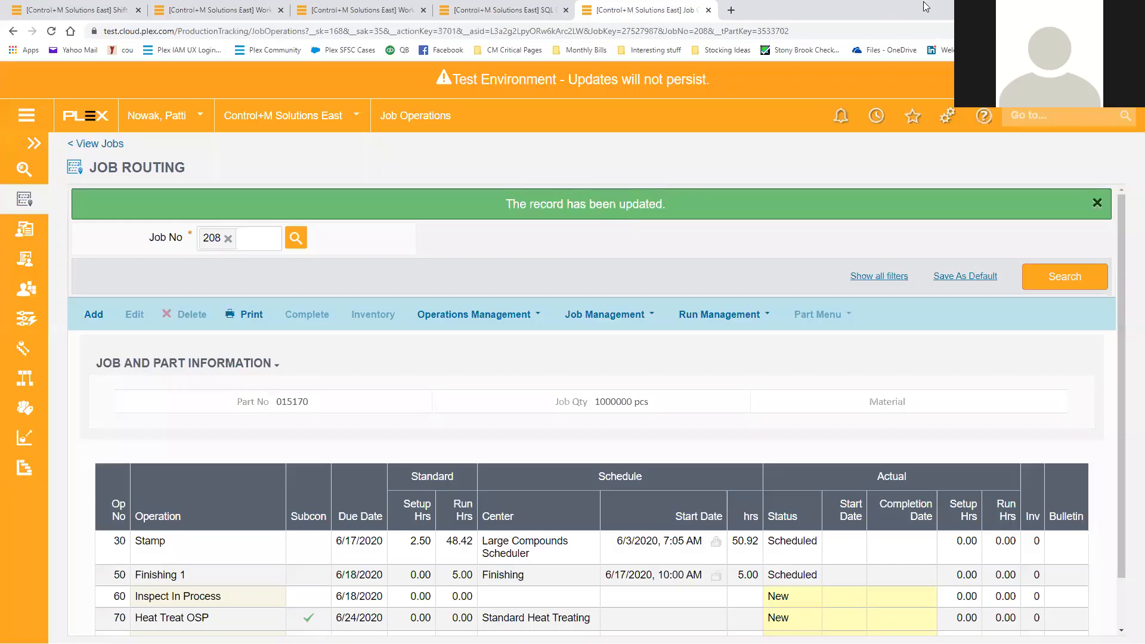
{"action": "left_click", "coordinate": [1013, 116]}
{"action": "type", "text": "bulk"}
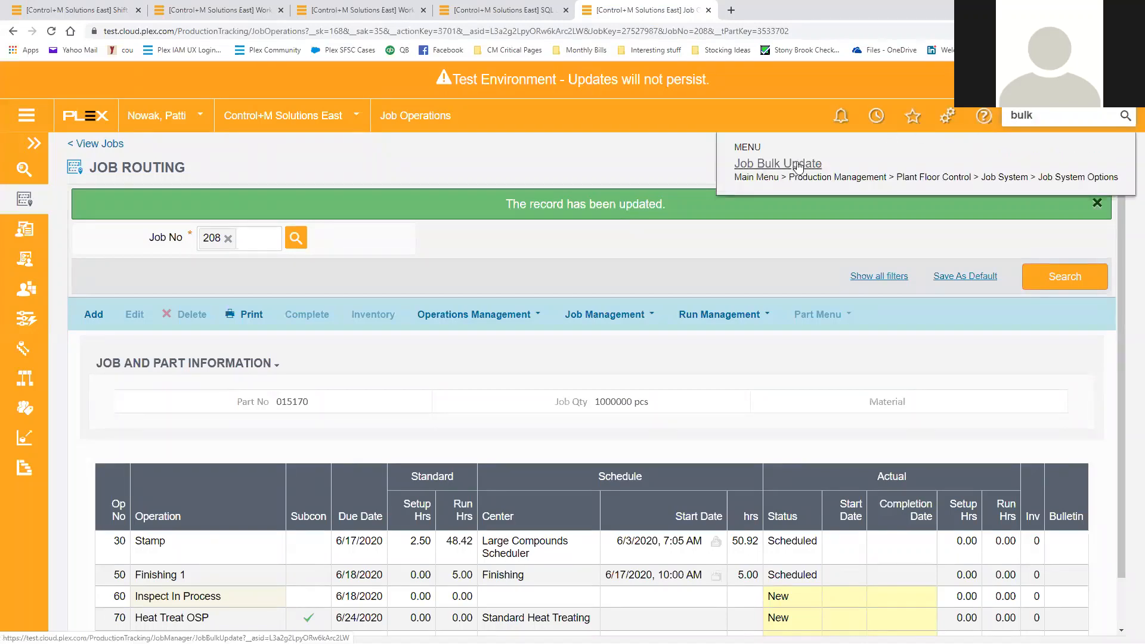
{"action": "left_click", "coordinate": [798, 164]}
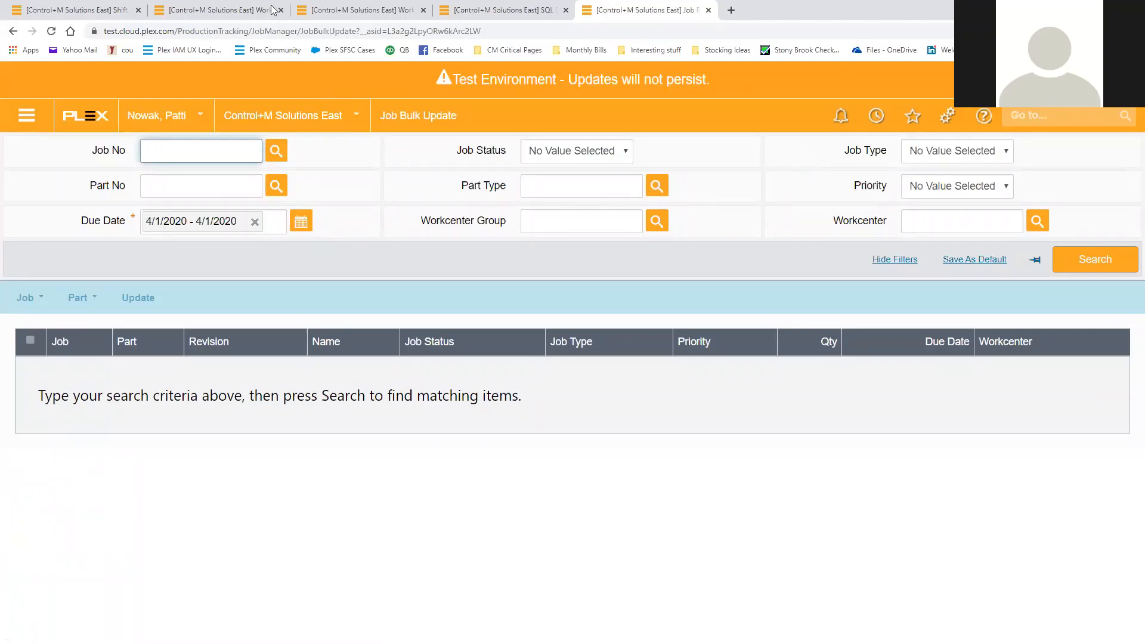
Step: Rerun the Corona Virus - Workcenter Shift Update query in the SQL Development Environment to check the workcenters' shift cycles
{"action": "left_click", "coordinate": [546, 13]}
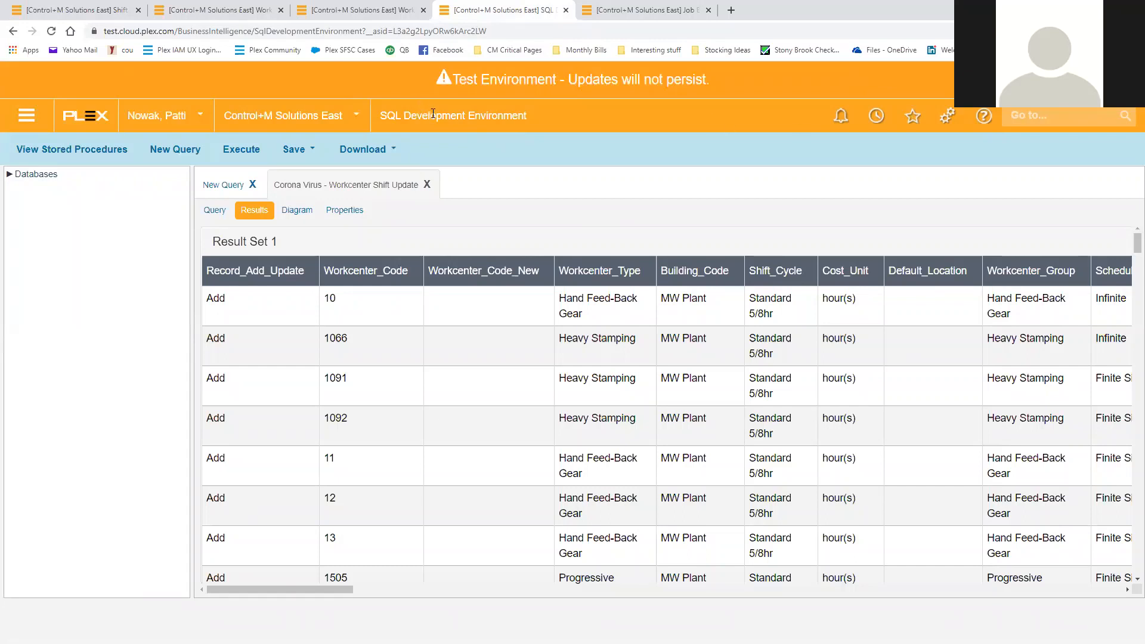
{"action": "left_click", "coordinate": [225, 191]}
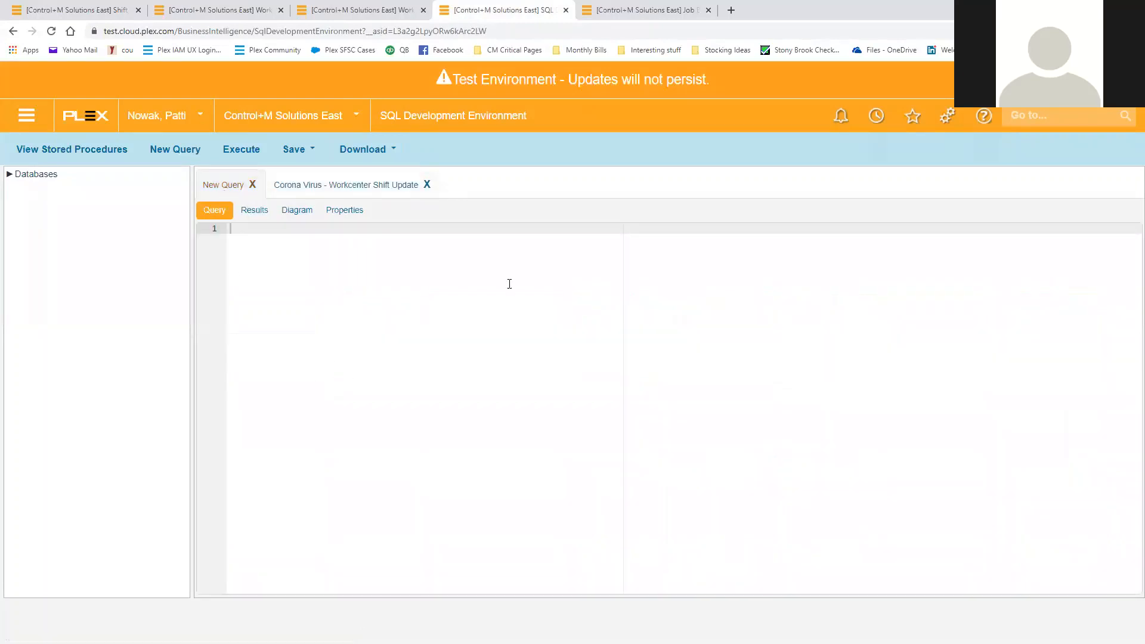
{"action": "left_click", "coordinate": [251, 160]}
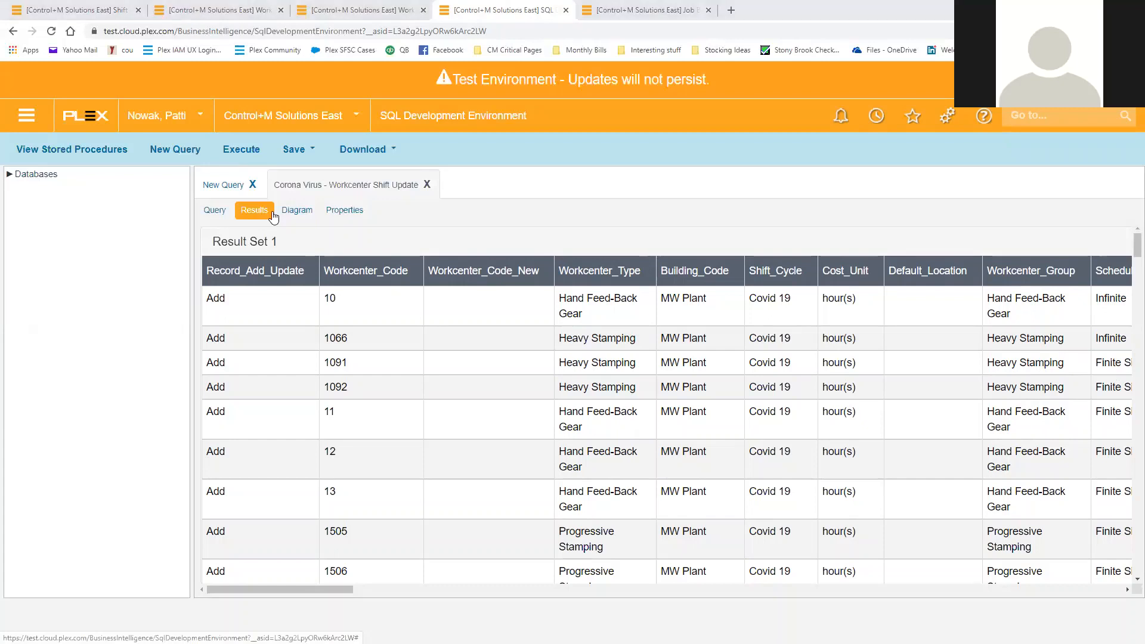
Step: Switch to the Shifts and WCs.pptx presentation in PowerPoint and go to the Questions slide, followed by slide 13
{"action": "key", "text": "alt+Tab"}
{"action": "left_click", "coordinate": [45, 571]}
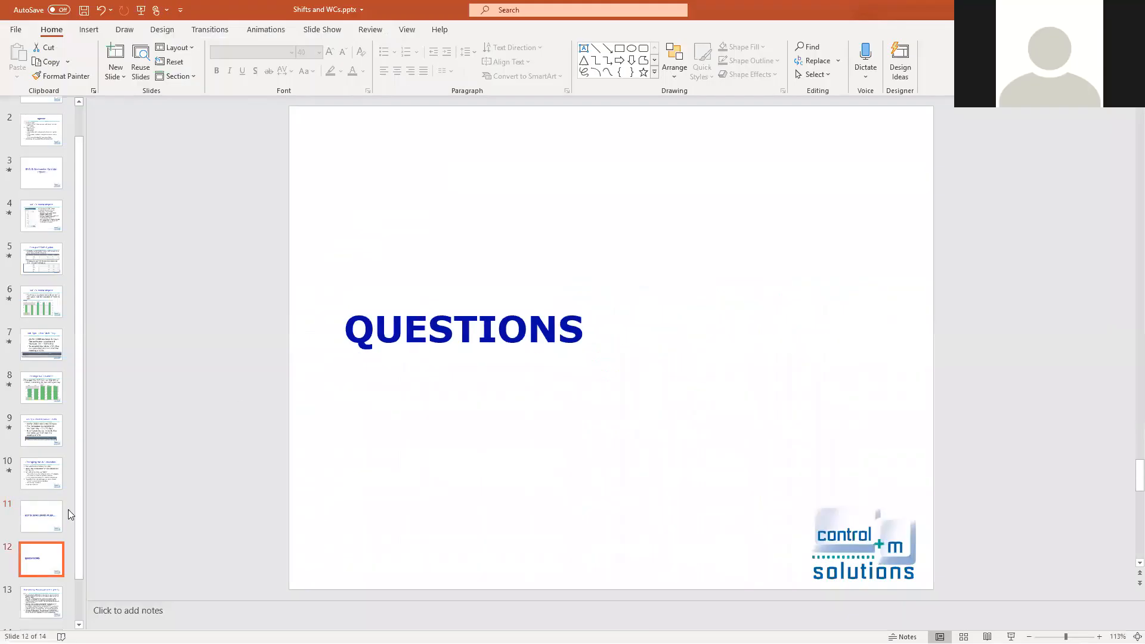
{"action": "scroll", "coordinate": [57, 499], "scroll_direction": "down", "scroll_amount": 1}
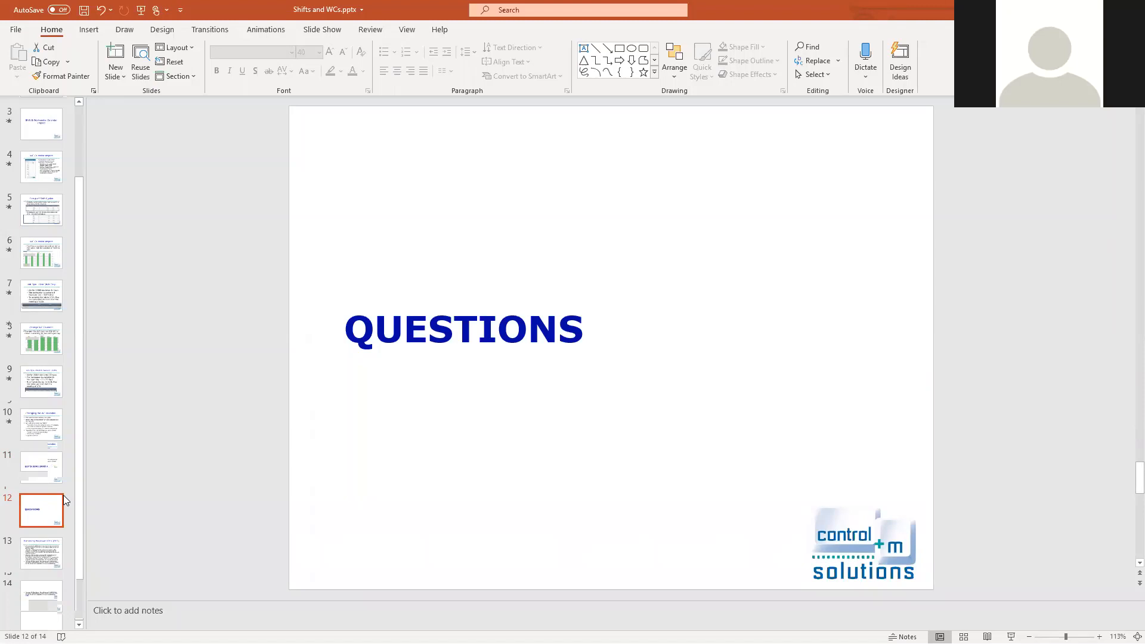
{"action": "left_click", "coordinate": [42, 552]}
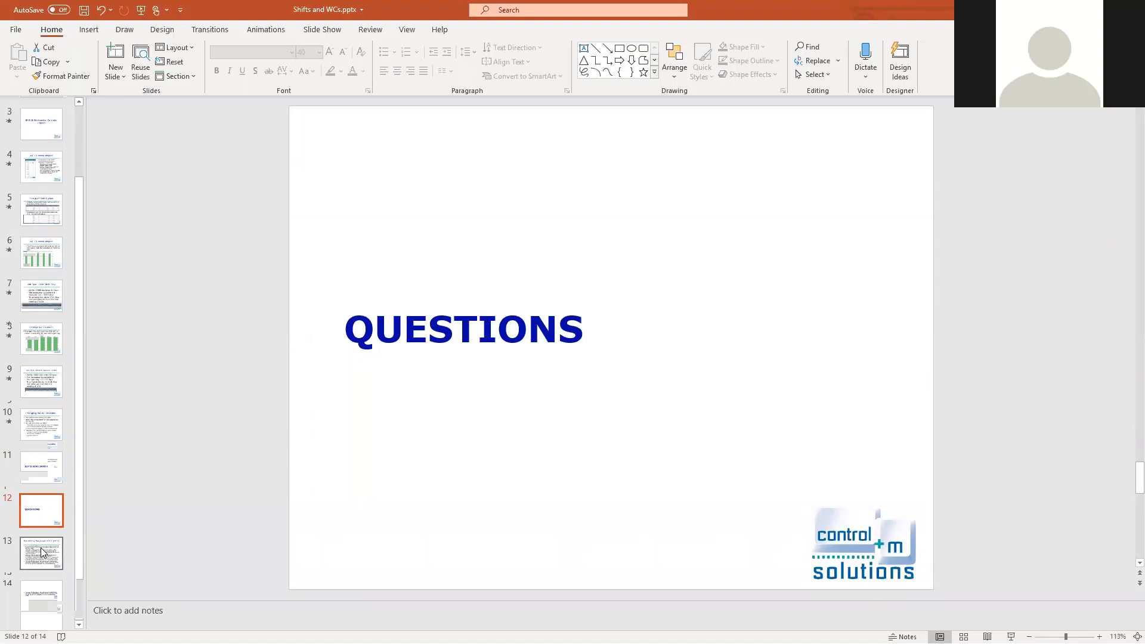